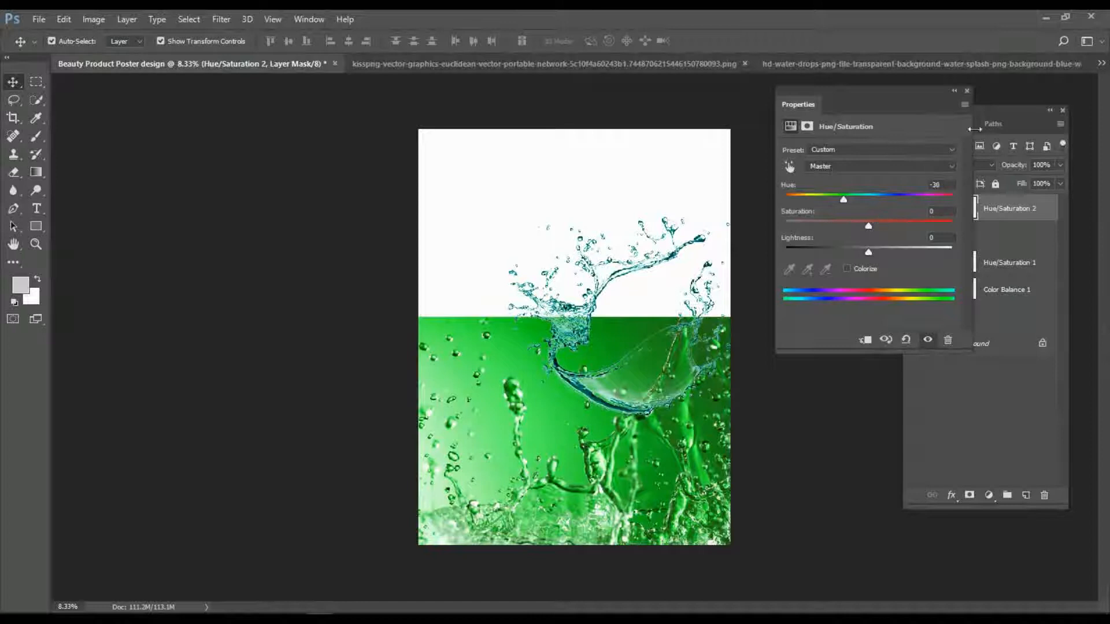
Add a Color Balance adjustment above the Hue/Saturation 2 layer with Magenta–Green set to +43.
left_click(967, 91)
left_click(988, 495)
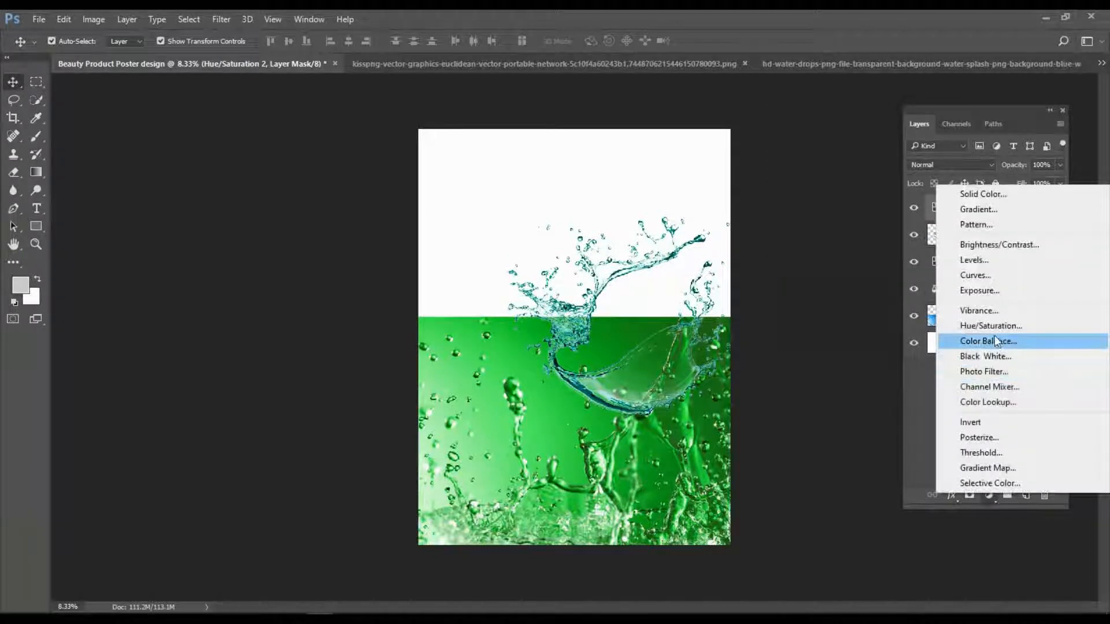
left_click(996, 341)
left_click_drag(872, 201, 879, 201)
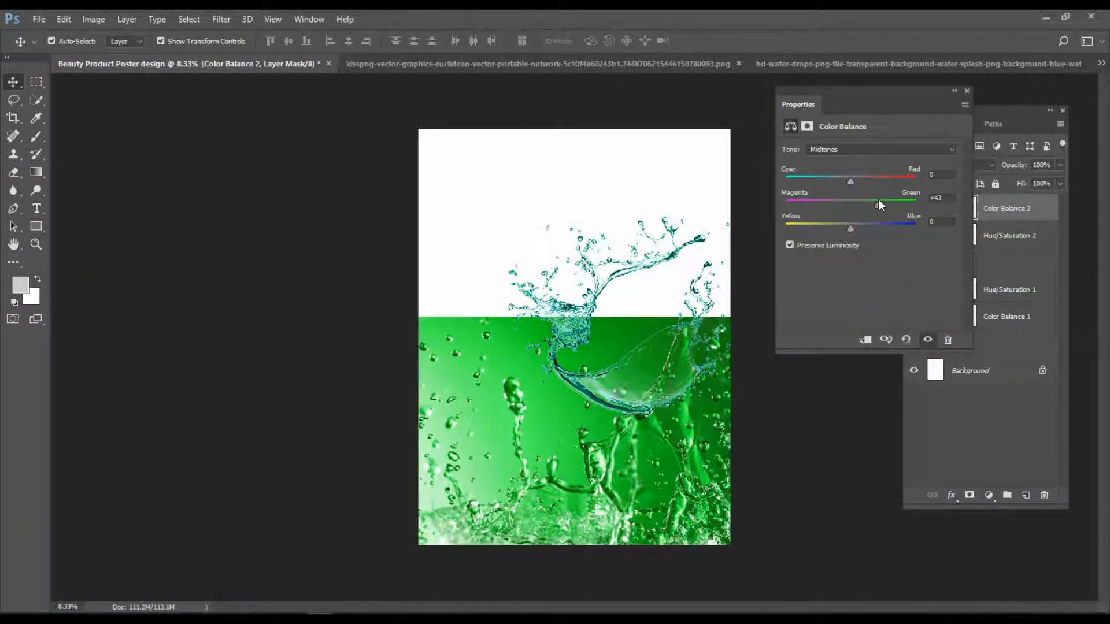
left_click(966, 91)
Move and enlarge the green water background in Layer 1 to cover the whole canvas, and lower its opacity to 24%.
left_click(616, 491)
left_click_drag(620, 504, 654, 311)
left_click_drag(774, 367, 852, 574)
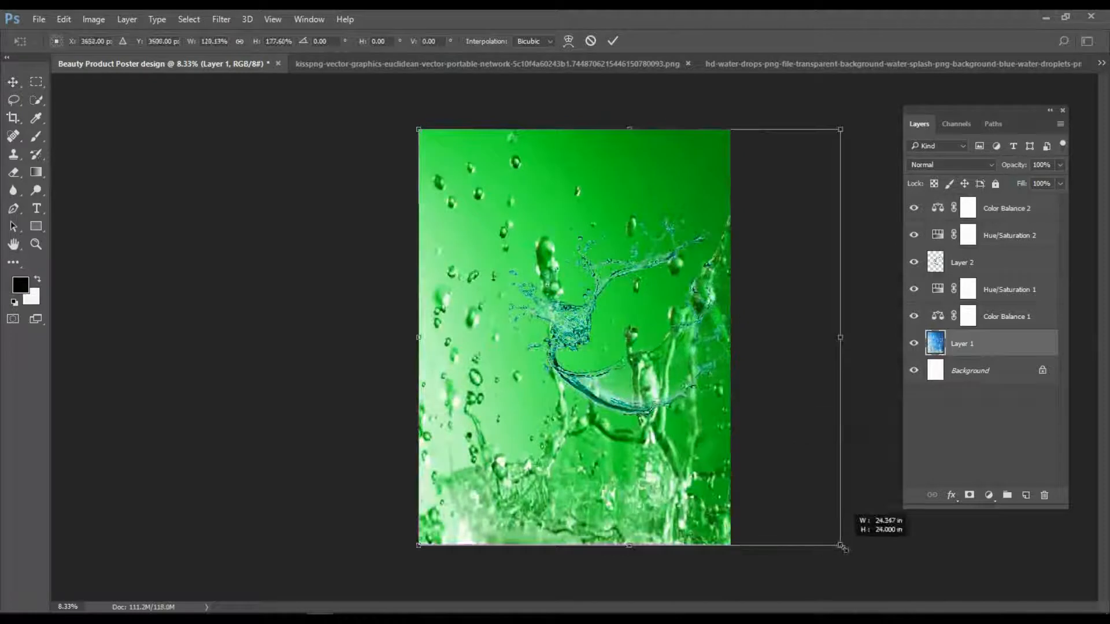
left_click_drag(1056, 183, 1011, 182)
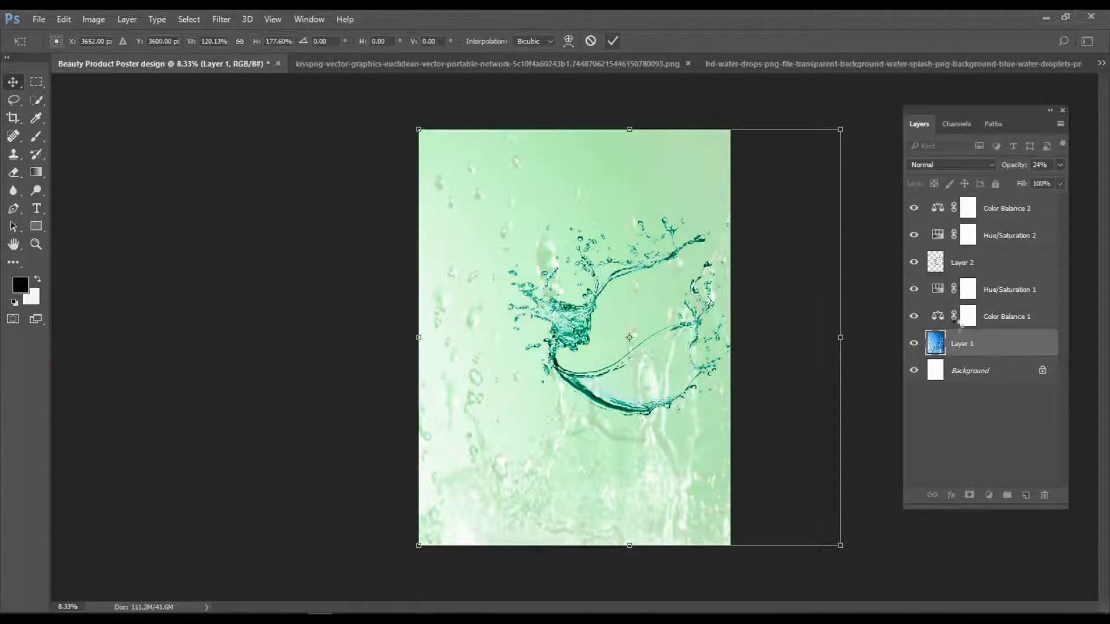
key("Return")
Set the foreground colour to bright green 00fe78 and fill Layer 1 with it.
left_click(18, 283)
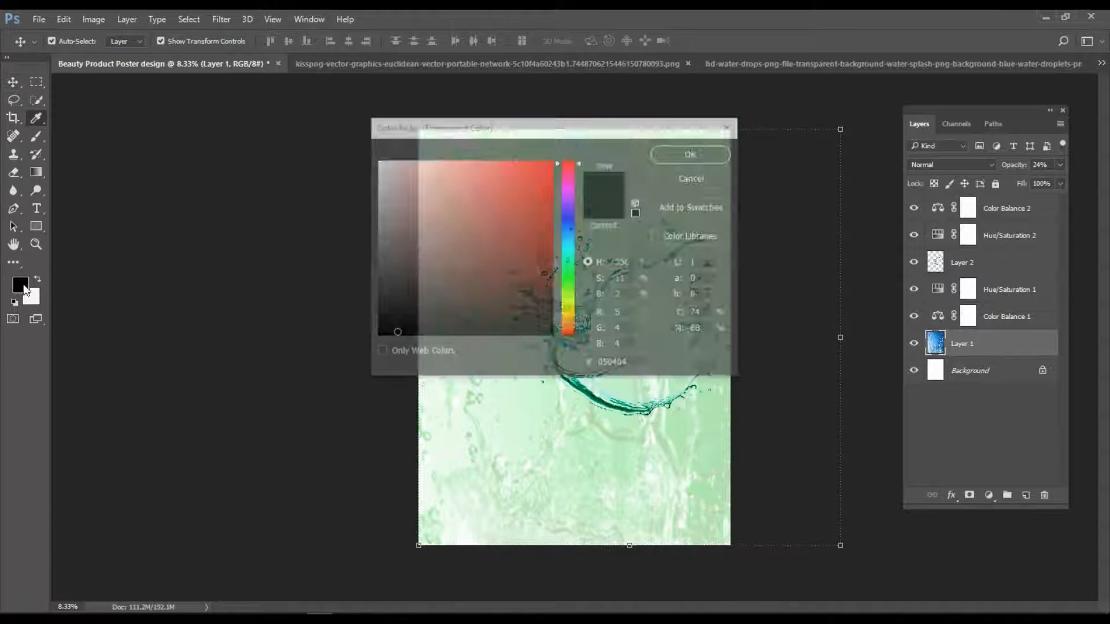
key("Escape")
left_click(15, 287)
left_click_drag(581, 163, 571, 265)
left_click(547, 164)
key("Return")
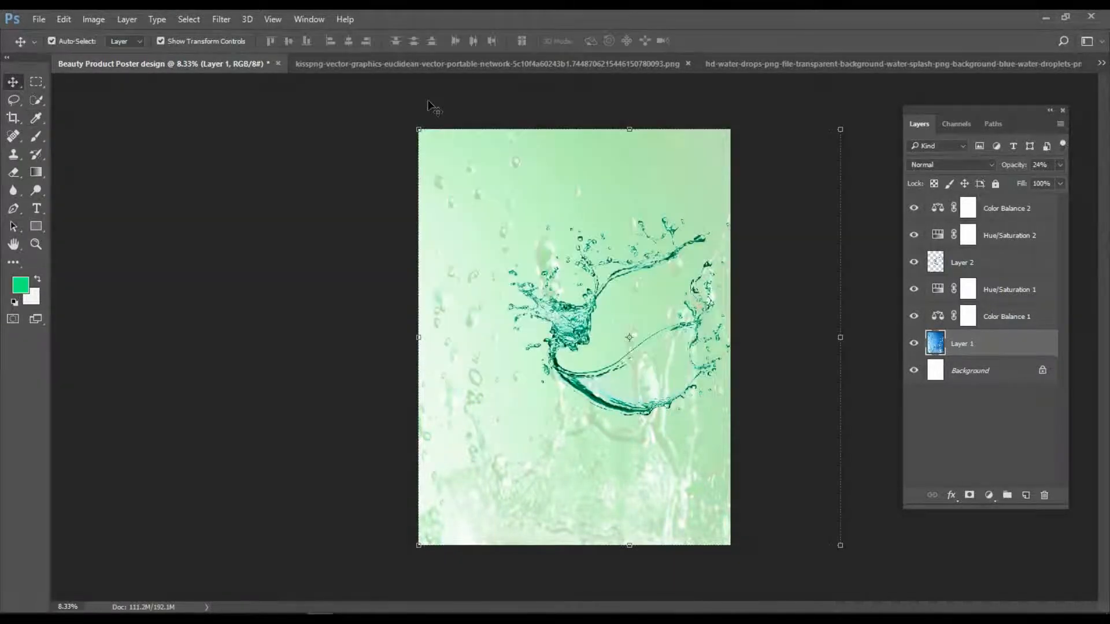
key("alt+BackSpace")
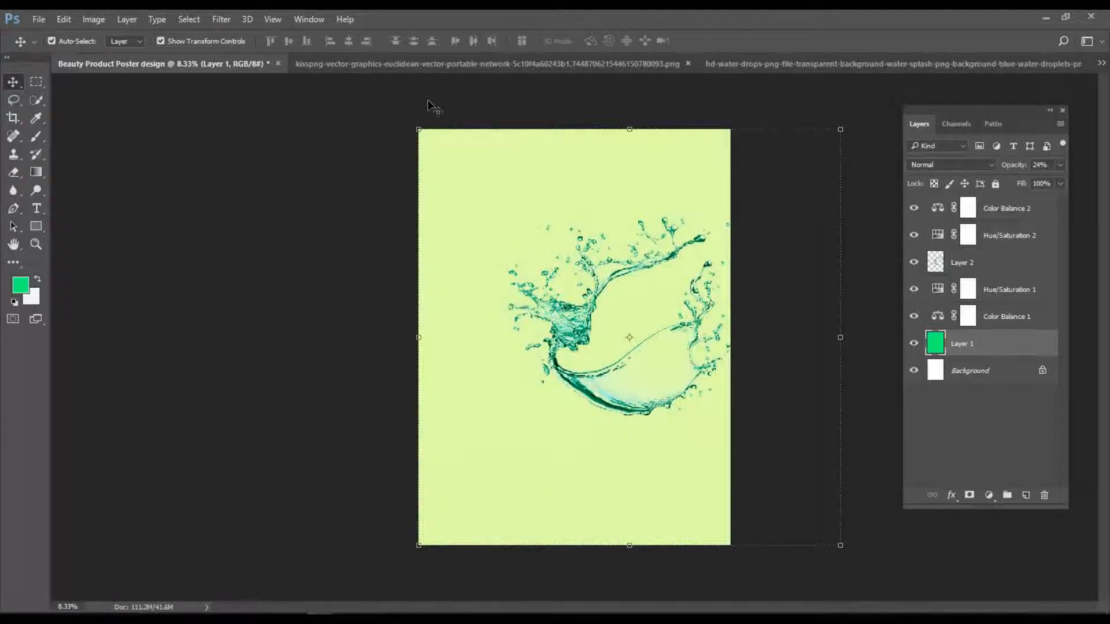
key("ctrl+z")
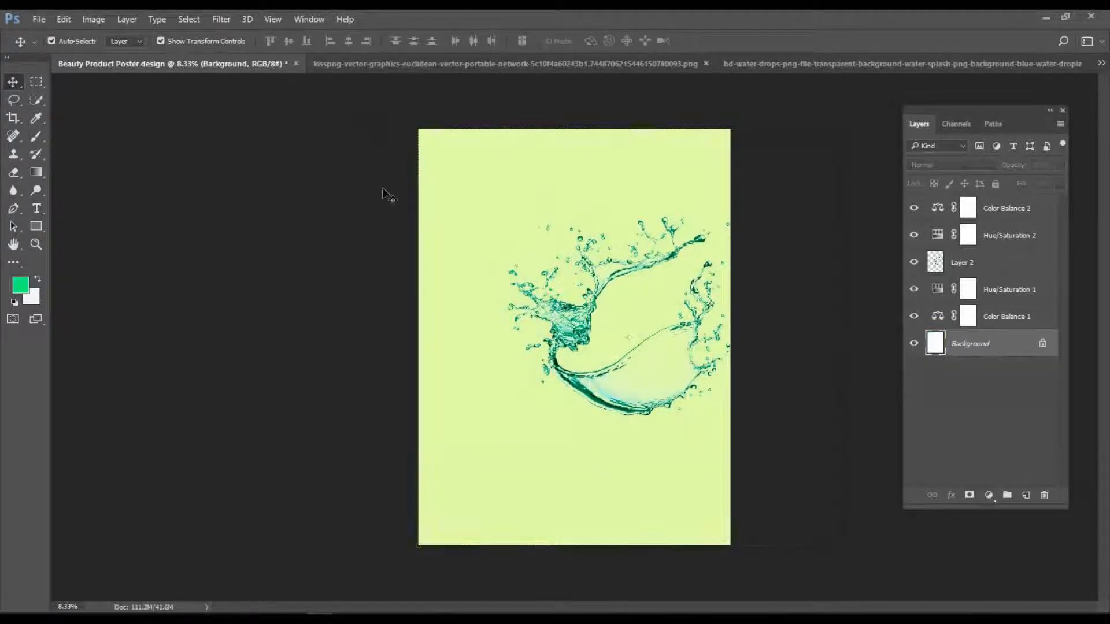
key("ctrl+z")
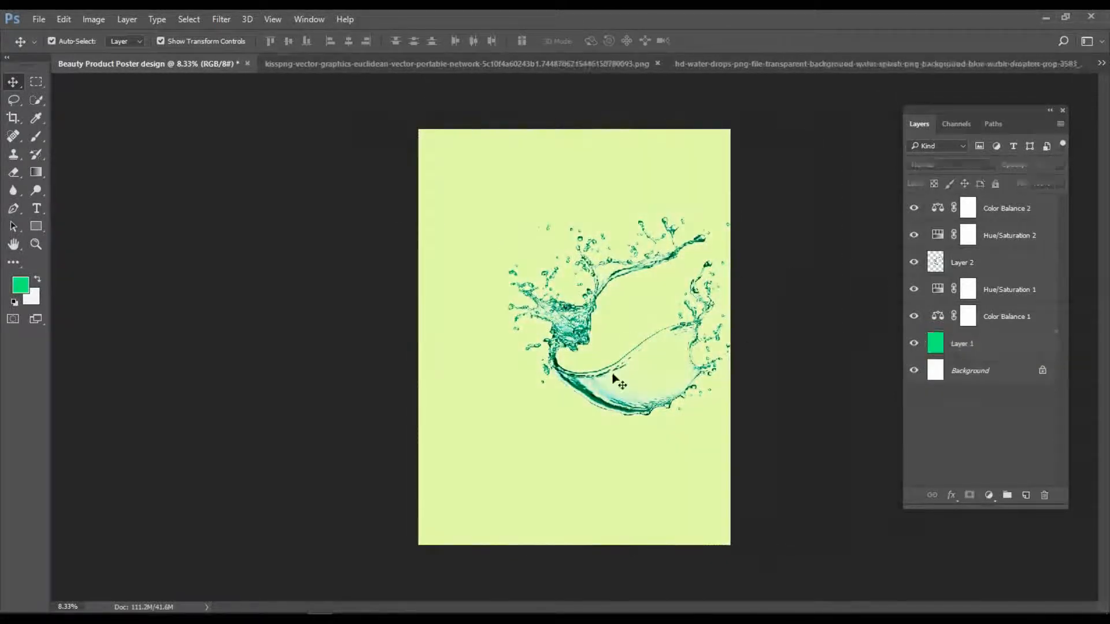
Choose a dark green foreground colour and fill Layer 1 with it.
left_click(21, 284)
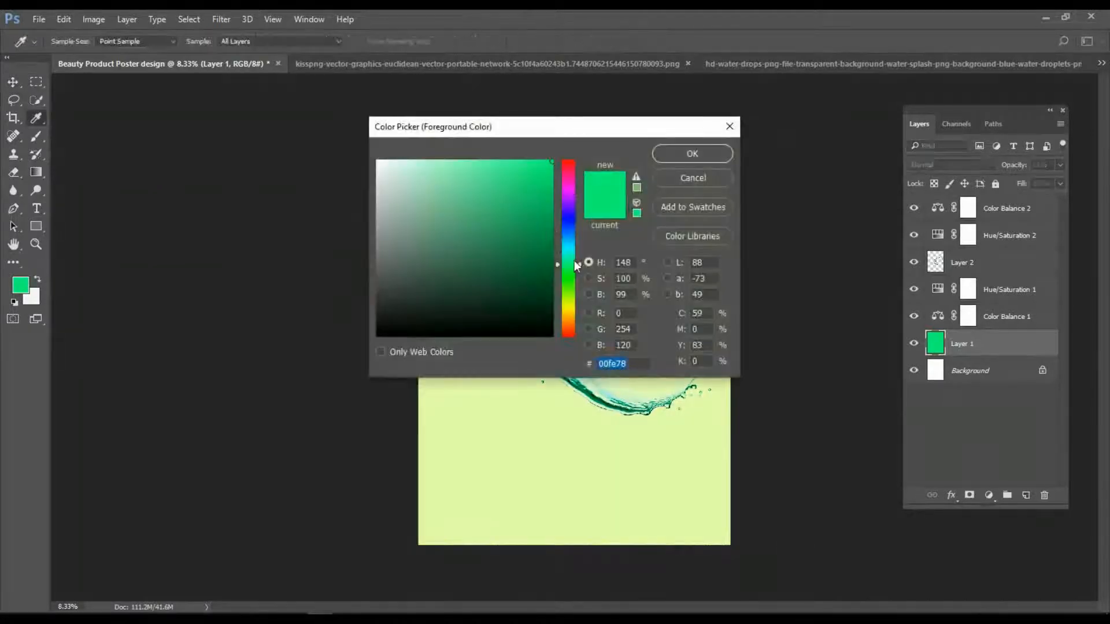
left_click(569, 278)
left_click(540, 263)
left_click(688, 155)
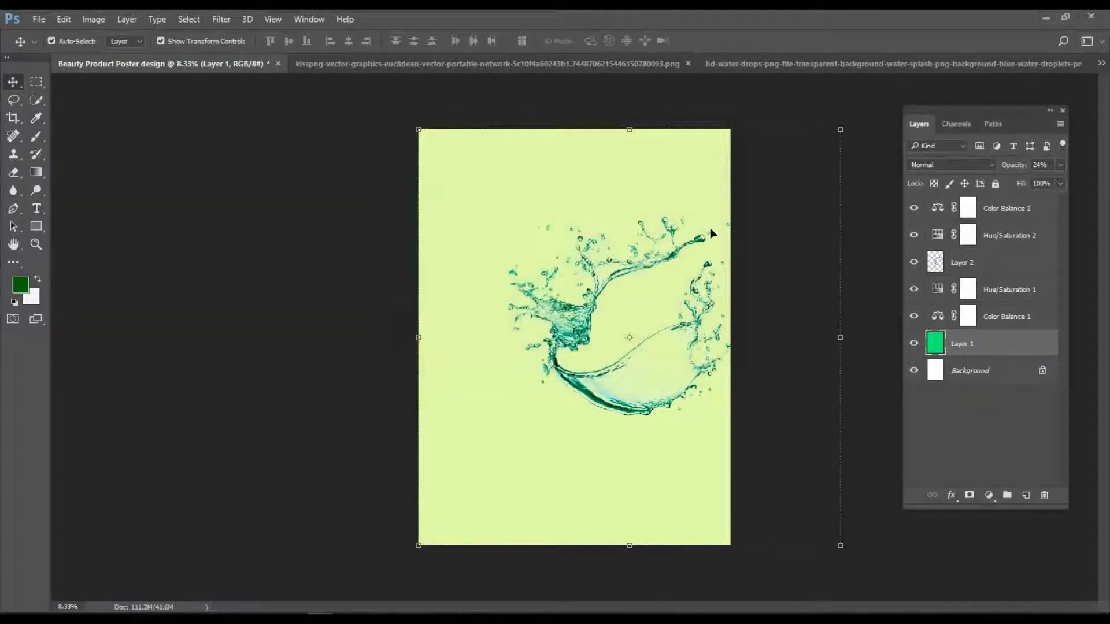
key("alt+BackSpace")
key("ctrl+BackSpace")
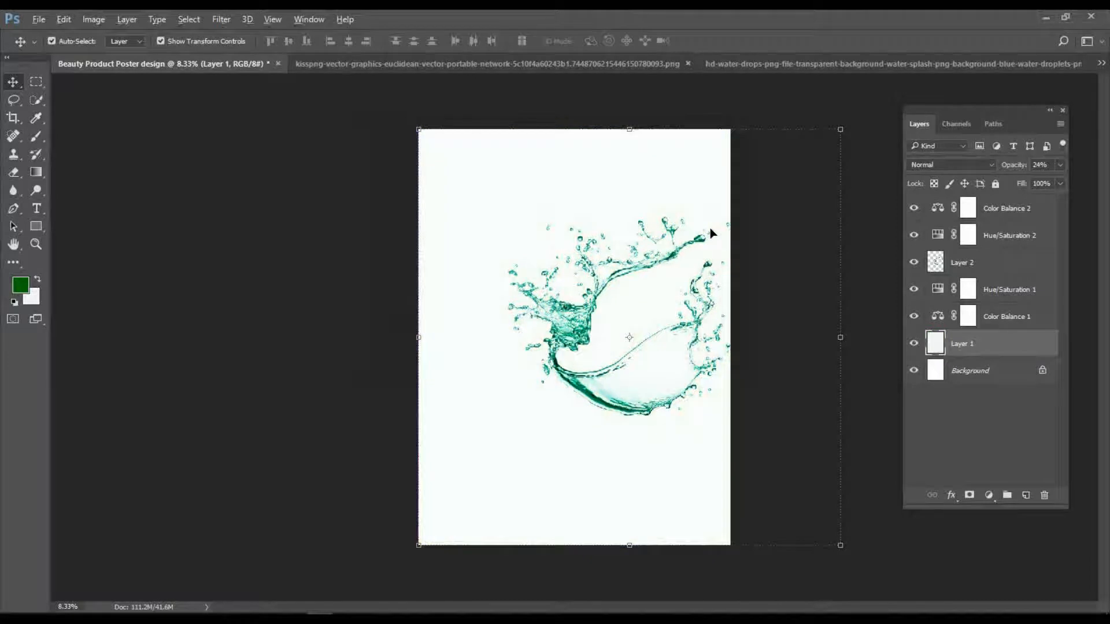
key("alt+BackSpace")
Add a Color Balance adjustment directly above Layer 1 with Magenta–Green set to +55.
left_click(988, 495)
left_click(997, 340)
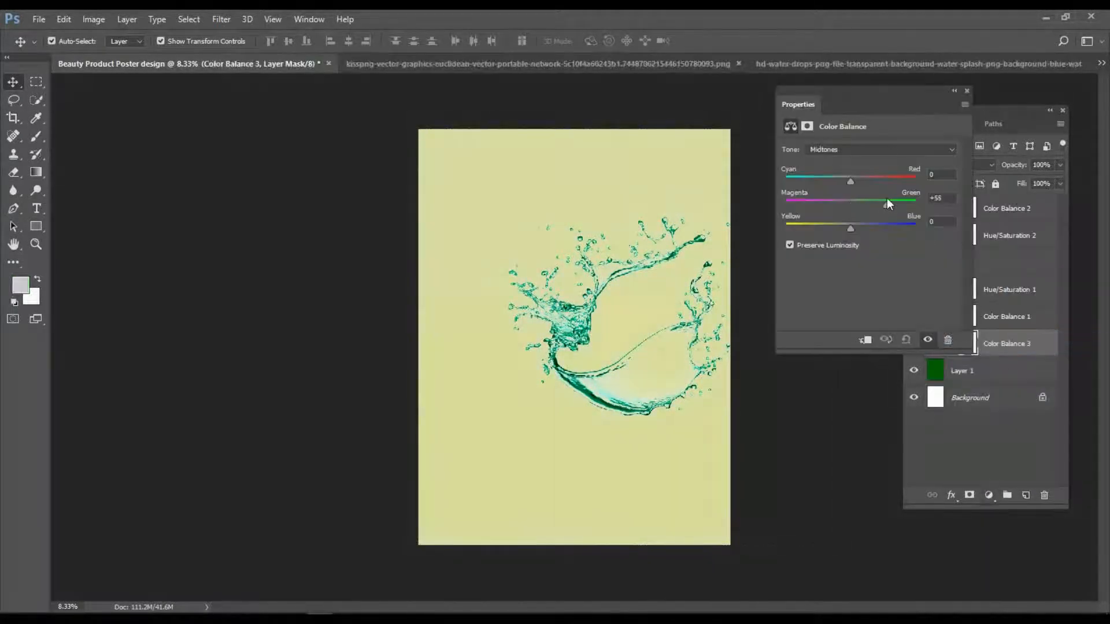
left_click(966, 91)
Add a Hue/Saturation adjustment above Color Balance 3 with the hue set to +98.
left_click(988, 494)
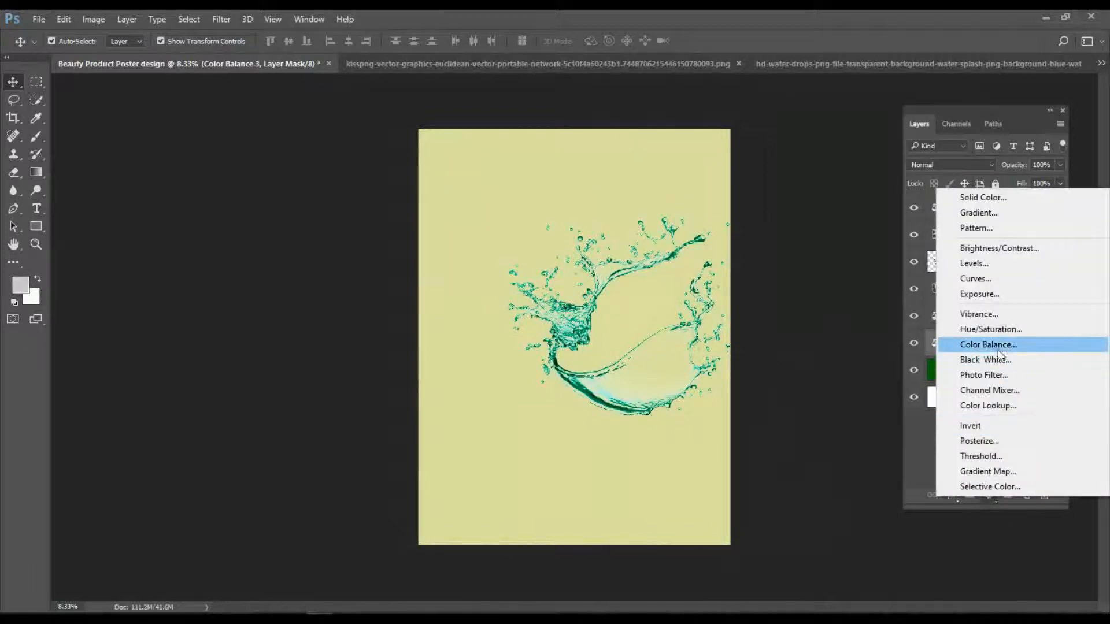
left_click(991, 329)
left_click_drag(869, 196, 925, 195)
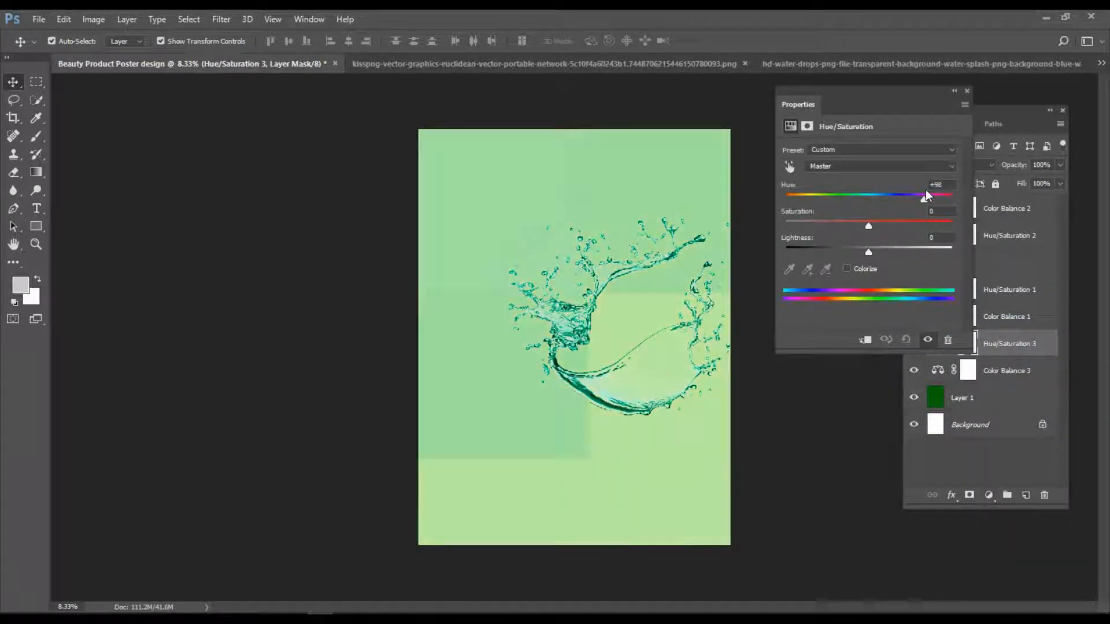
left_click(968, 91)
Nudge the water splash slightly upward on the poster and deselect it.
left_click_drag(643, 416, 643, 408)
left_click(370, 295)
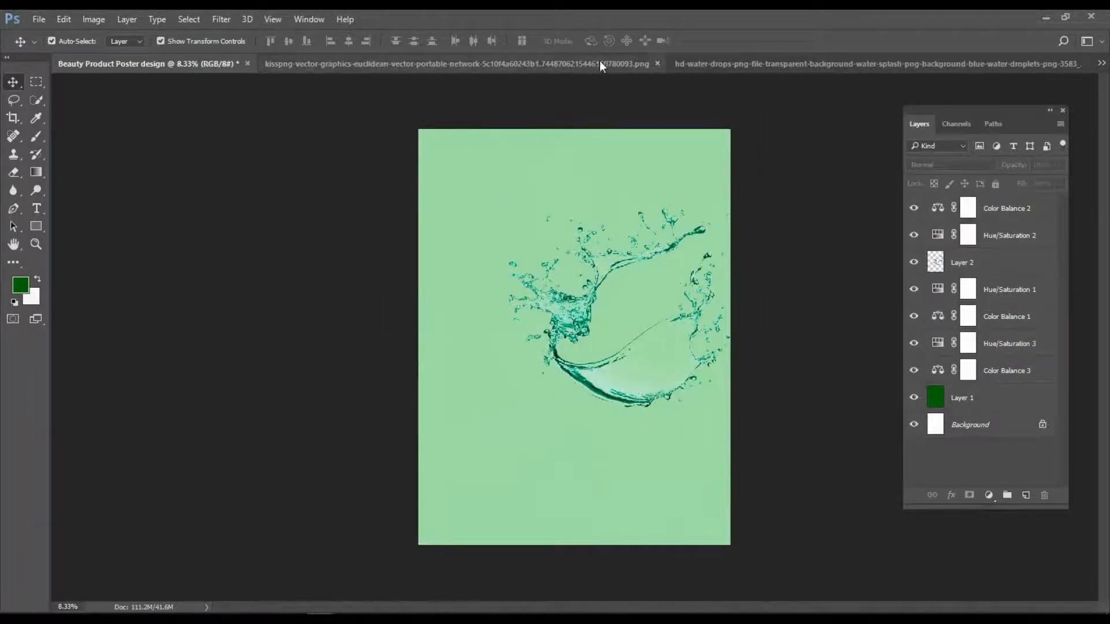
Close the hd-water-drops image document without saving its changes.
left_click(801, 62)
left_click(1072, 62)
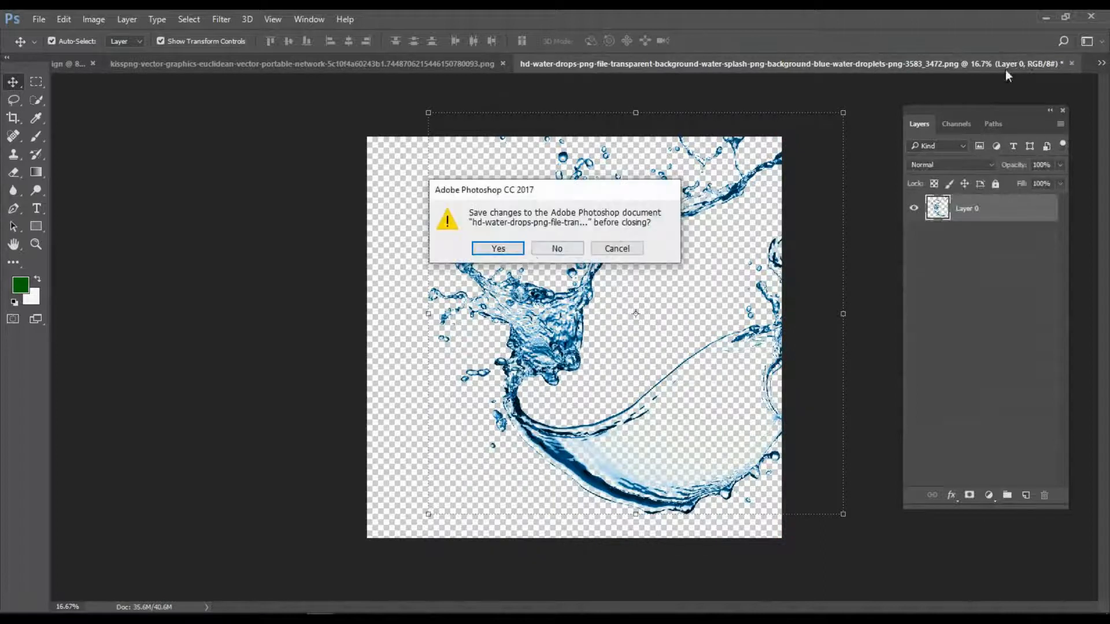
left_click(560, 249)
Bring the Garnier tube from its own image document into the poster and enlarge it to about 1474%.
left_click(838, 63)
left_click(446, 62)
left_click(207, 64)
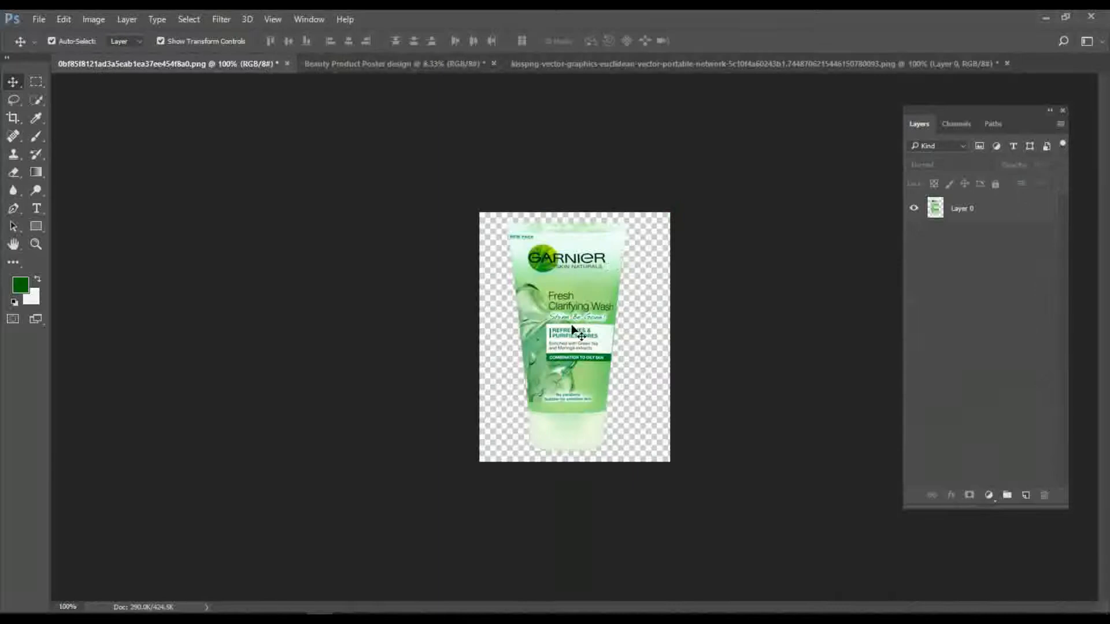
left_click_drag(618, 322, 733, 166)
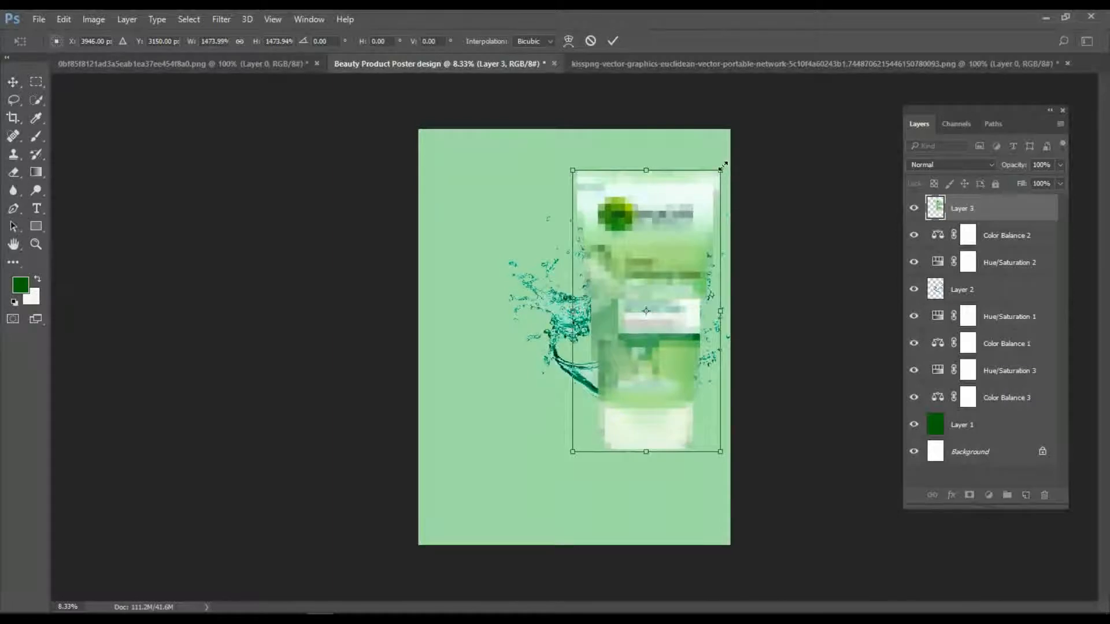
key("Return")
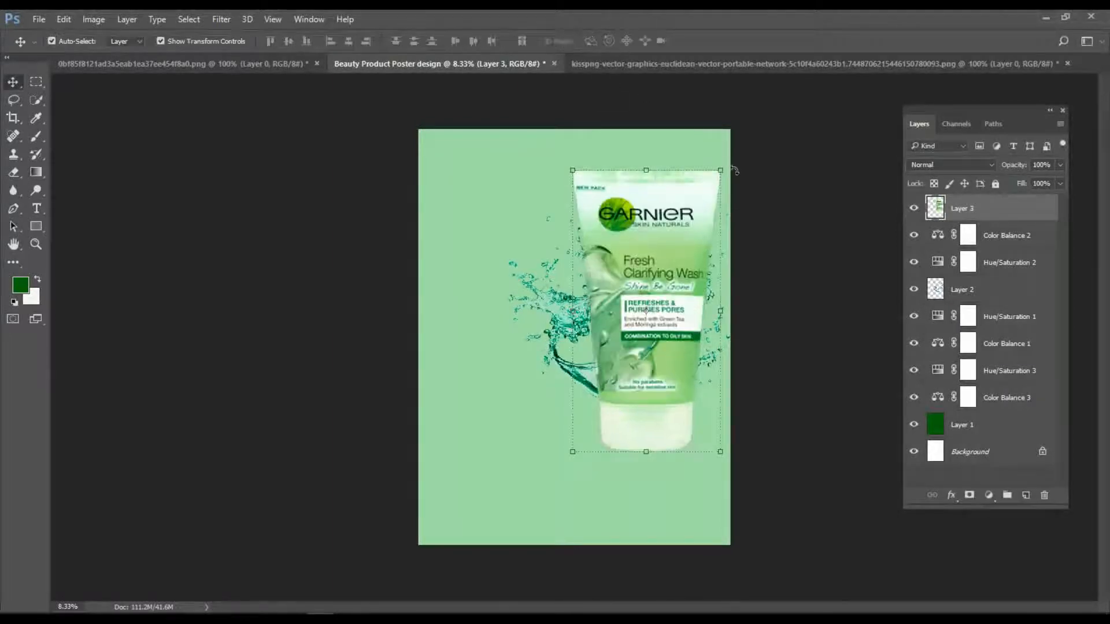
Tilt the Garnier tube about 2.9° clockwise, scale it down to about 87.5% and position it over the water splash.
left_click_drag(732, 168, 749, 159)
left_click_drag(664, 304, 660, 298)
left_click_drag(707, 452, 691, 424)
left_click_drag(663, 359, 674, 368)
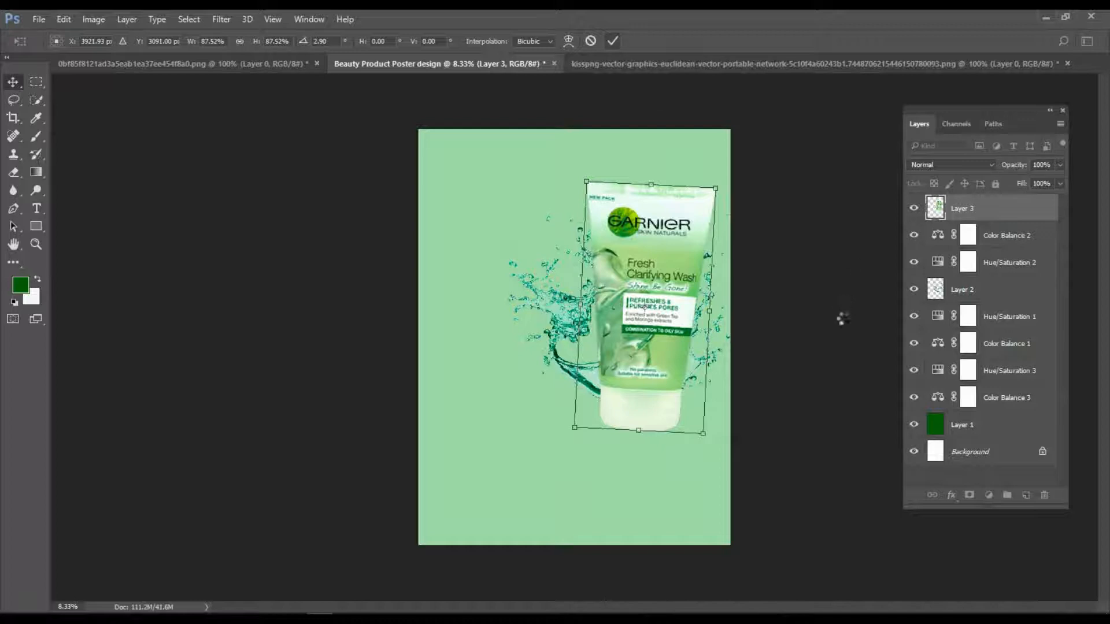
key("Return")
Place the water splash layer above the tube layer and add a Color Balance adjustment over it with Magenta–Green at +62.
left_click_drag(948, 289, 939, 207)
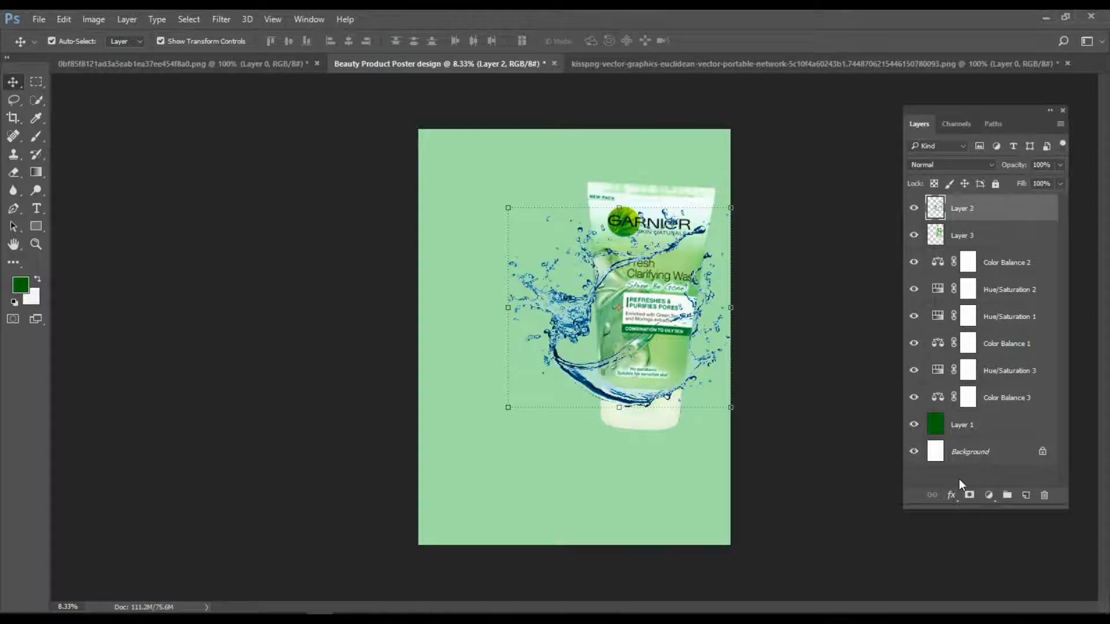
left_click(989, 496)
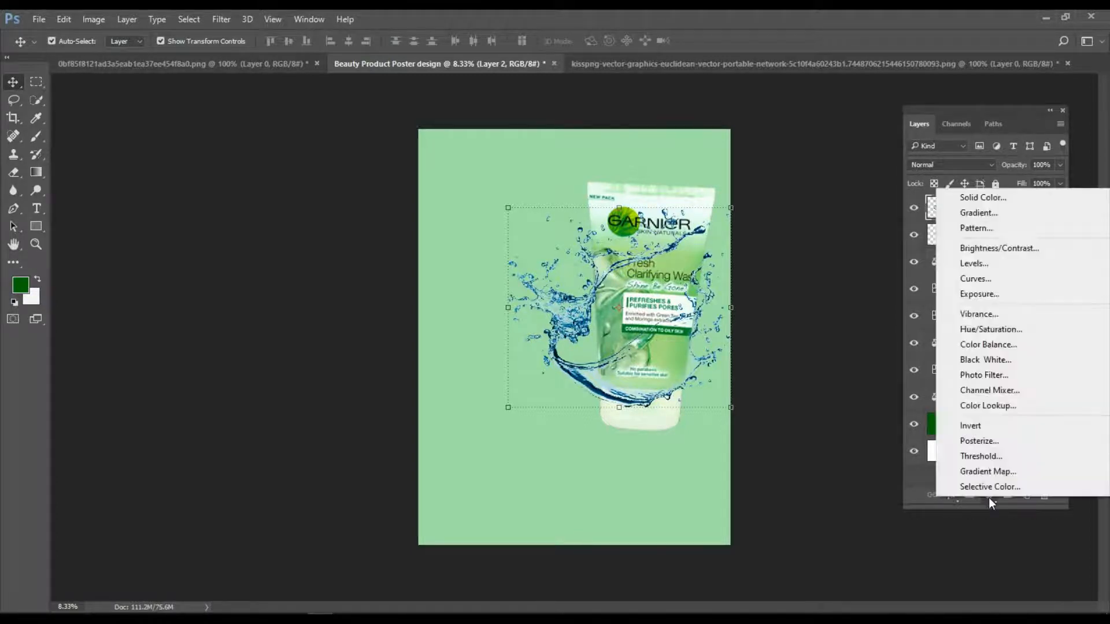
left_click(977, 345)
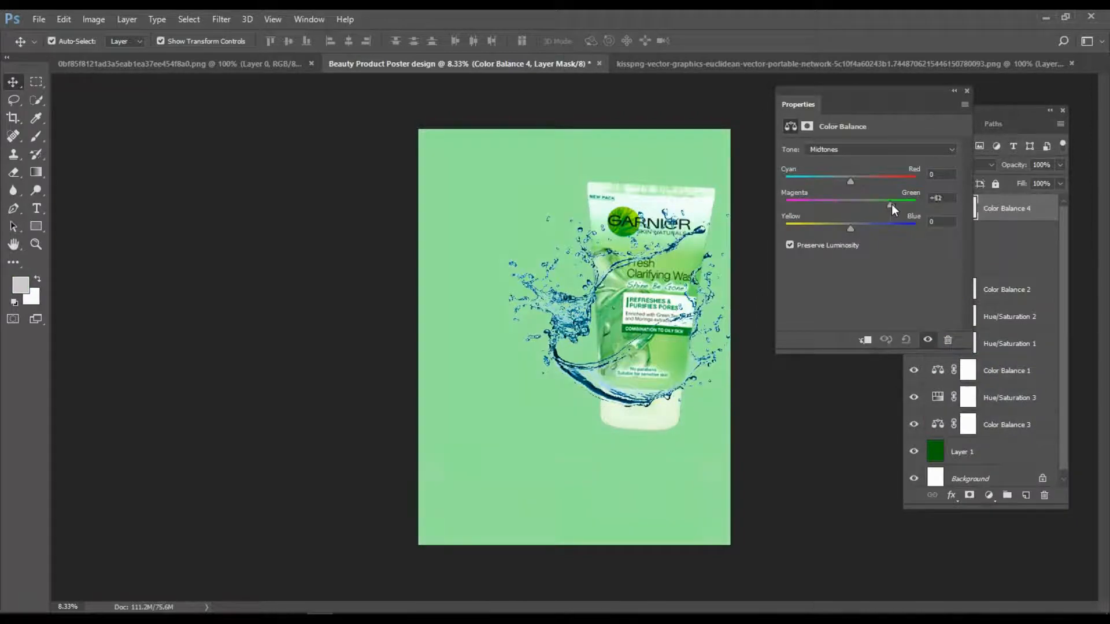
left_click(967, 91)
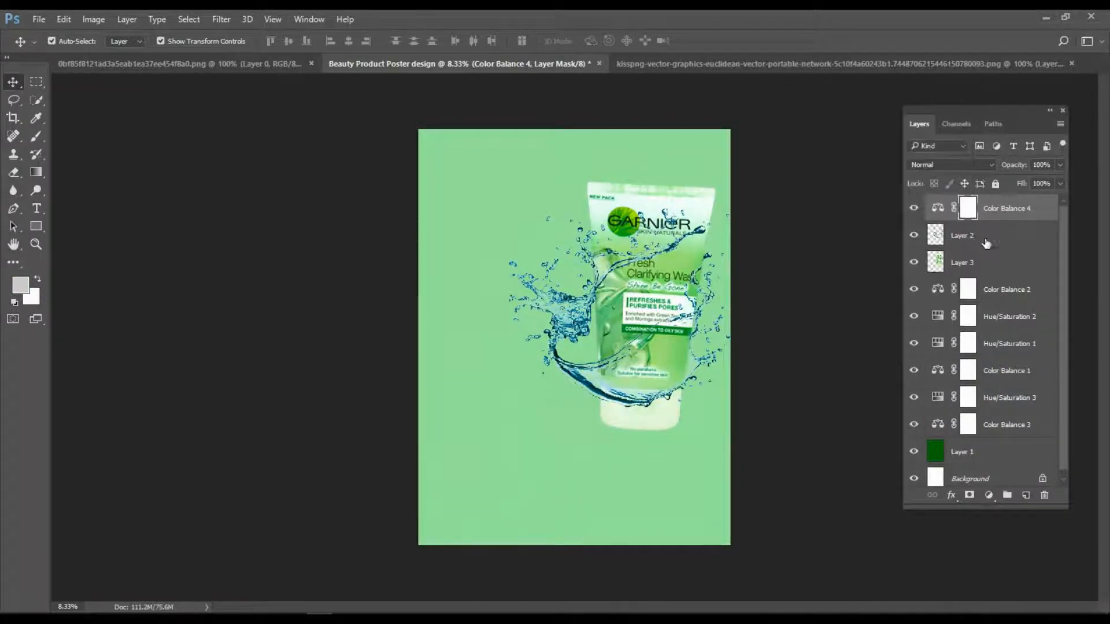
Add a Hue/Saturation adjustment clipped to the water splash in Layer 2, with the hue set to -21.
left_click(968, 239)
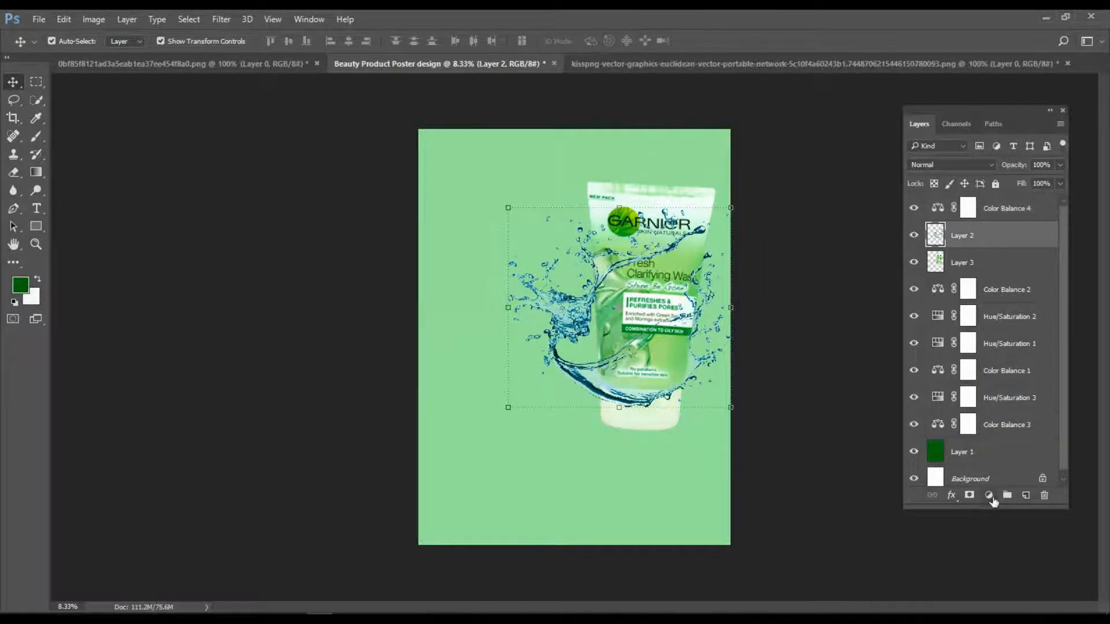
left_click(989, 497)
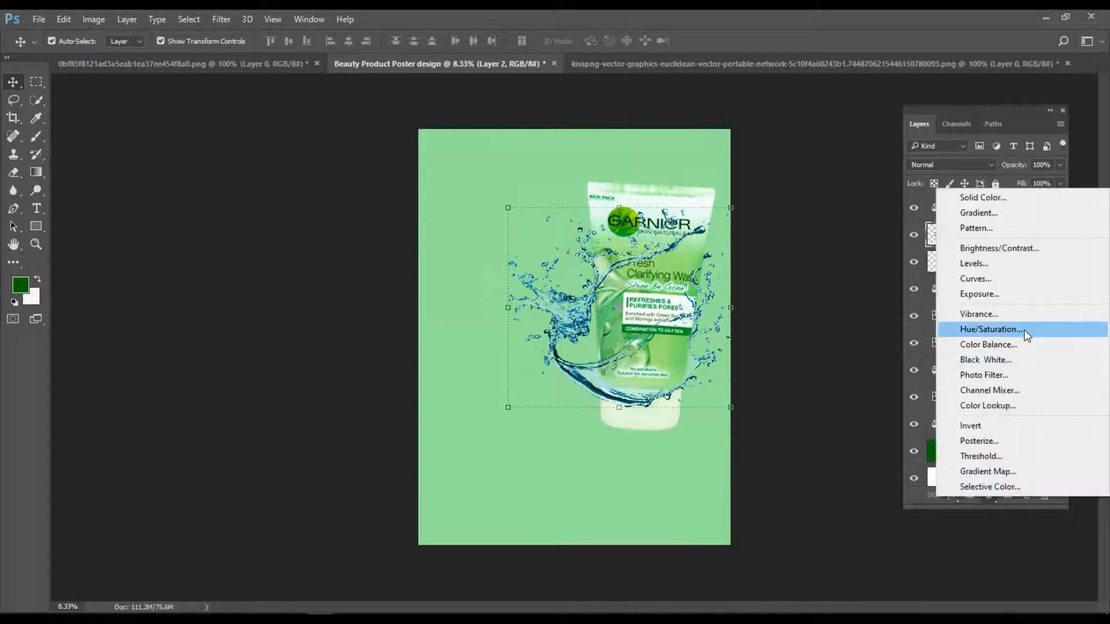
left_click(1003, 325)
mouse_move(868, 200)
left_mouse_down()
mouse_move(827, 205)
mouse_move(852, 200)
left_mouse_up()
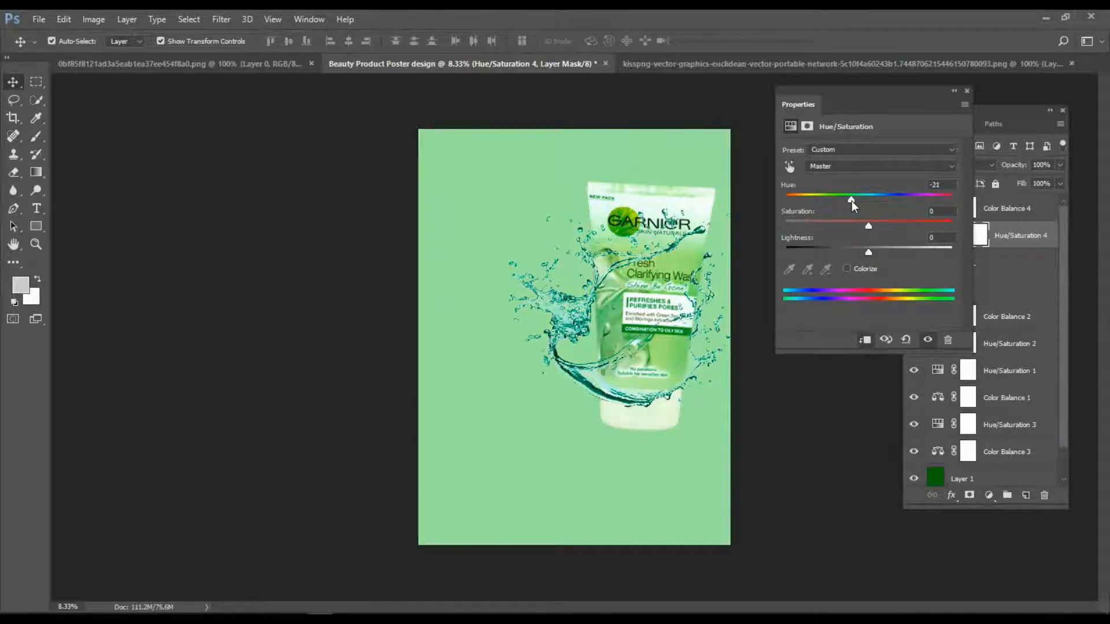
left_click(966, 91)
Reposition the water splash and the tube so the splash wraps around the lower part of the tube.
left_click_drag(656, 377, 640, 422)
left_click(808, 332)
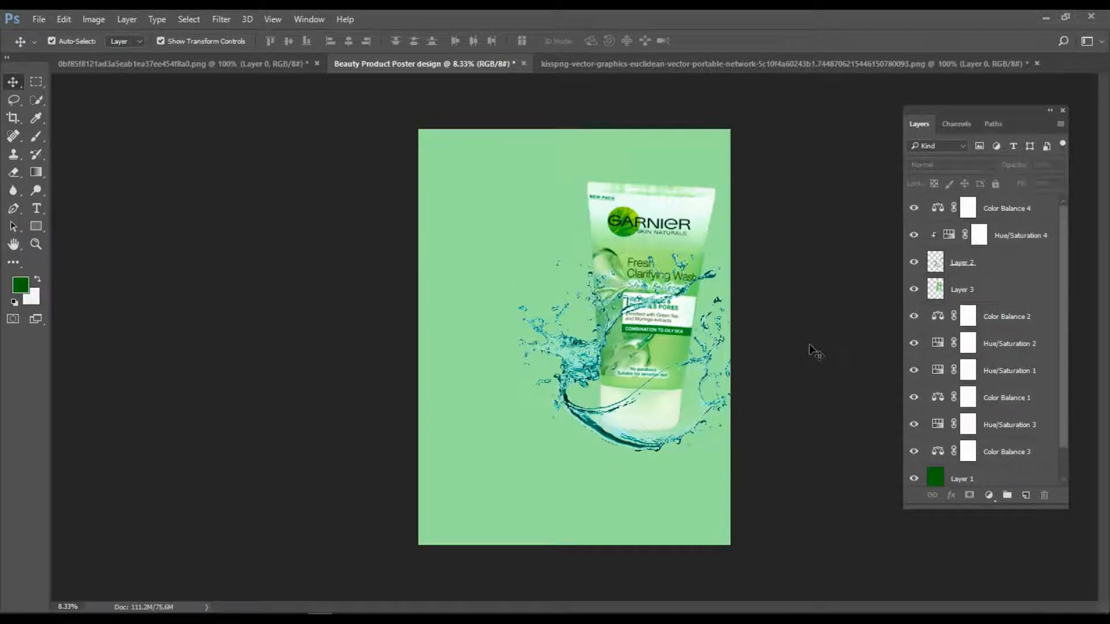
left_click(707, 443)
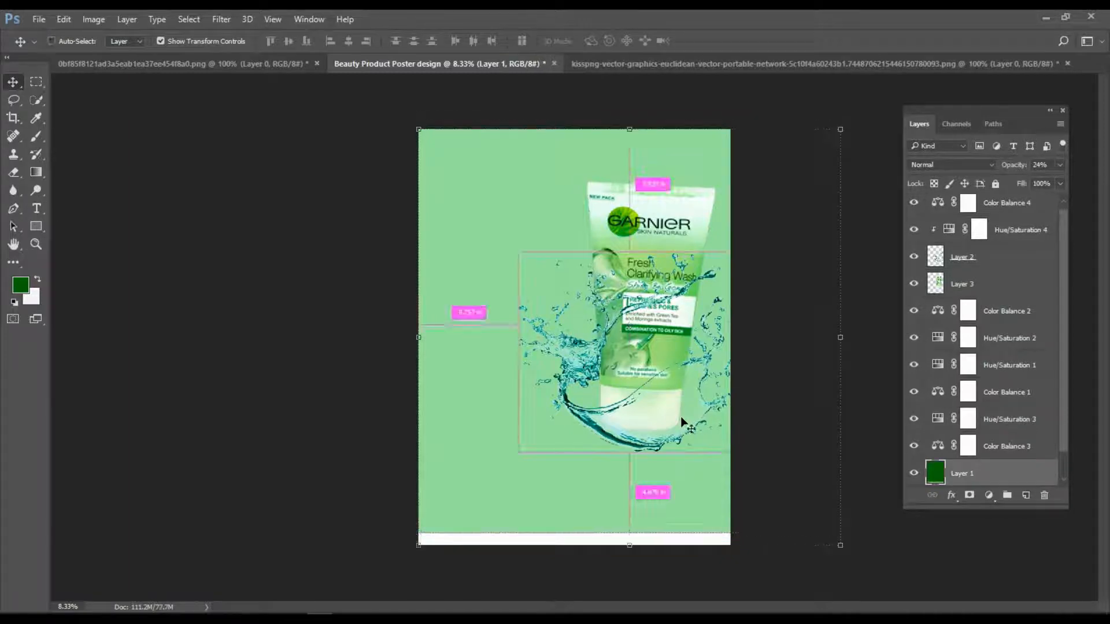
left_click(688, 428)
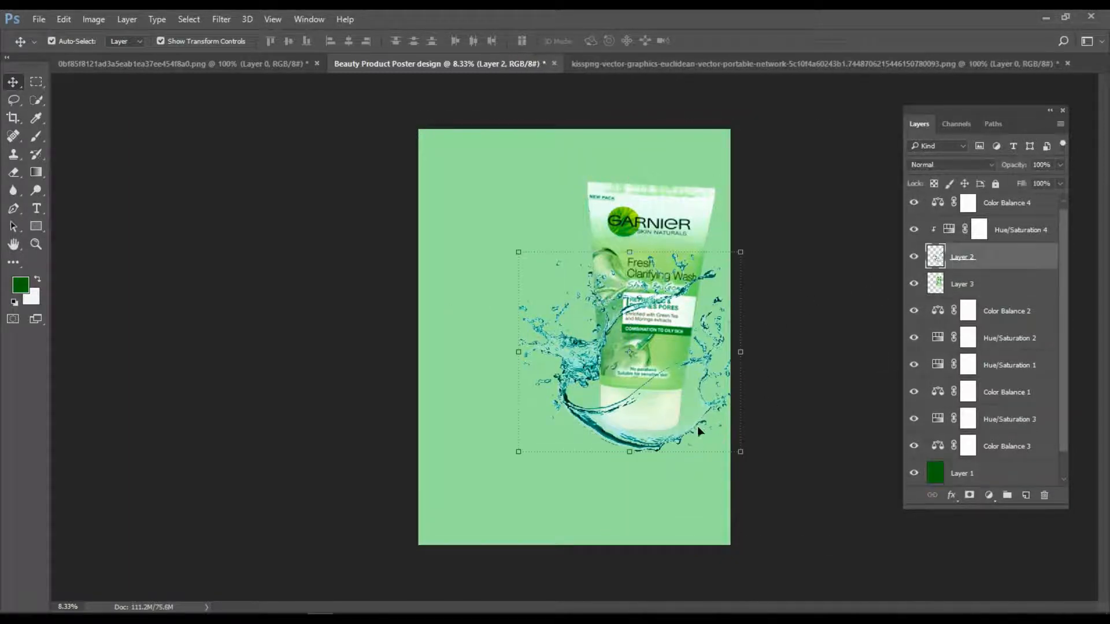
left_click_drag(697, 423, 669, 451)
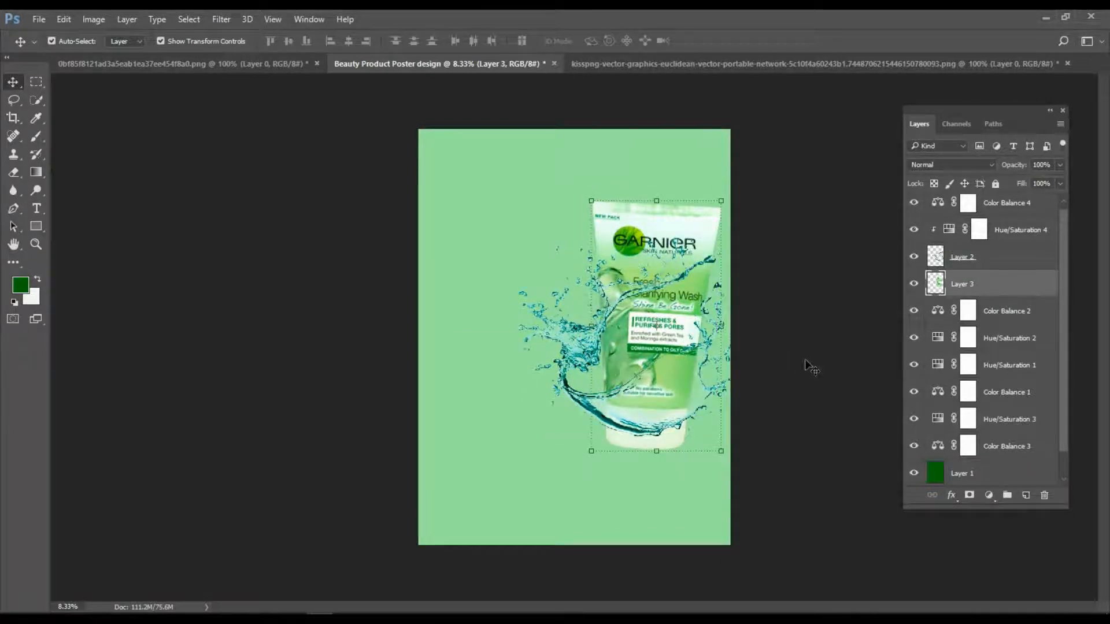
Add a layer mask to the tube in Layer 3 and activate the Brush tool.
left_click(970, 495)
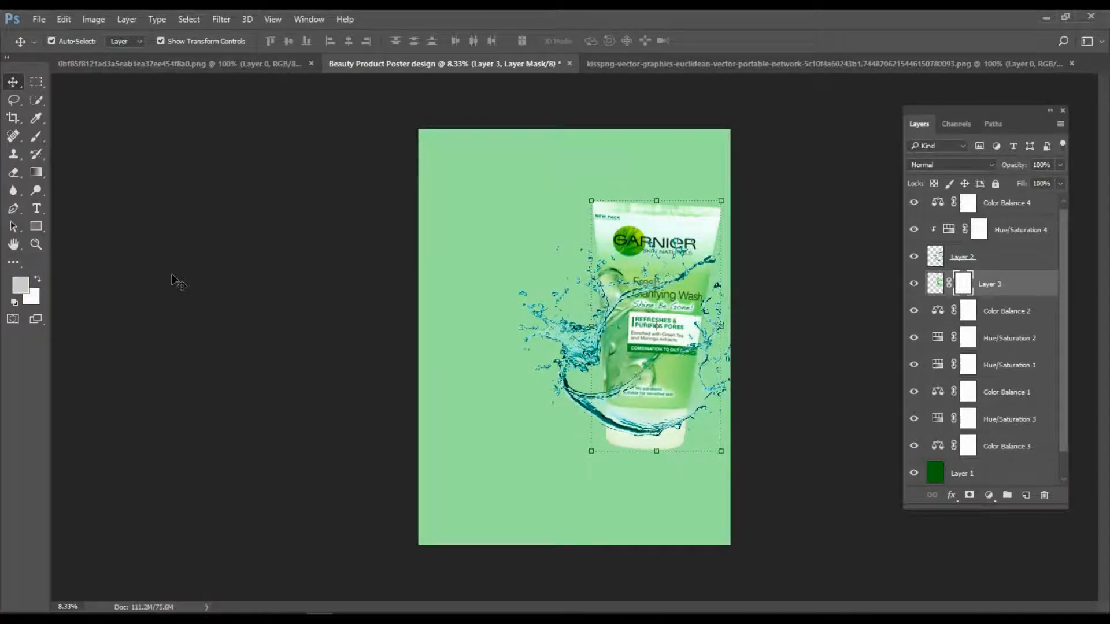
left_click(34, 137)
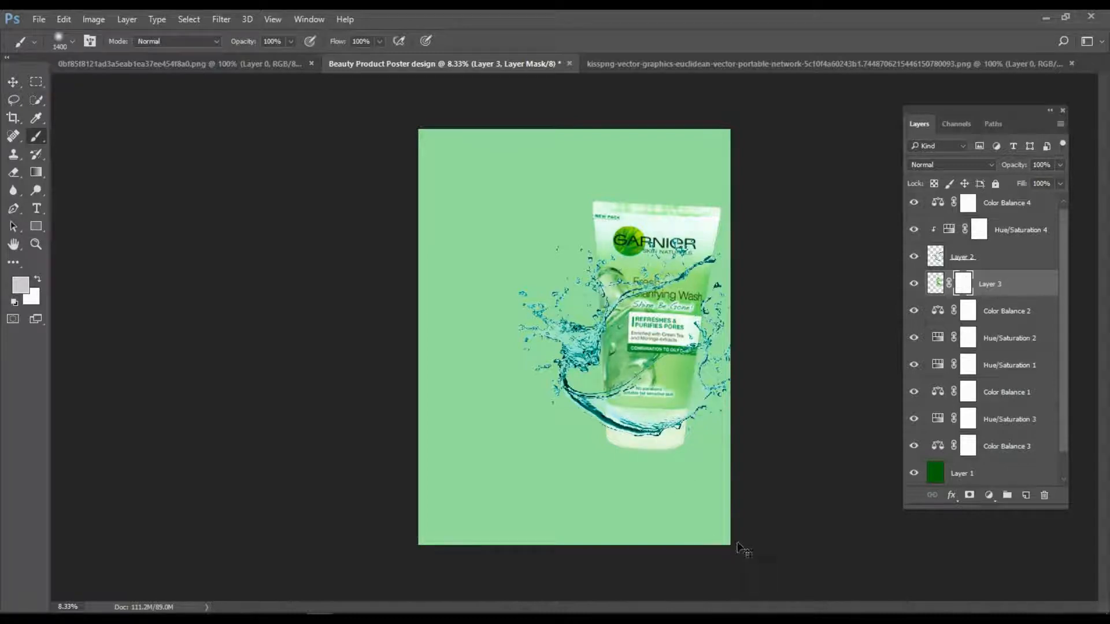
Add a layer mask to the water splash in Layer 2 and set the brush size to 1000 px.
left_click(977, 257)
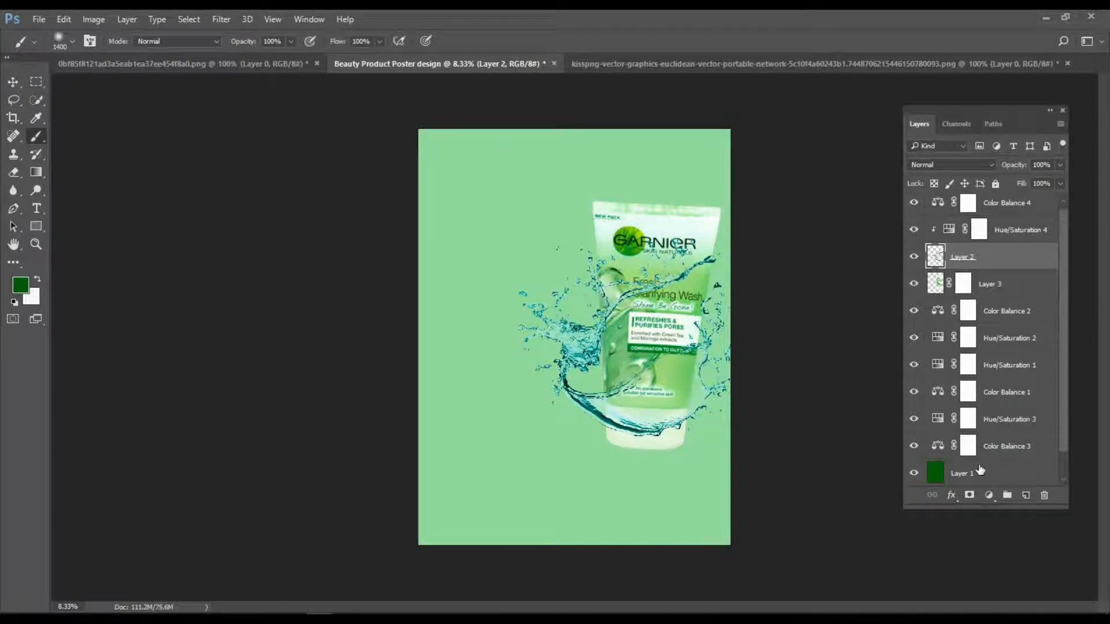
left_click(969, 496)
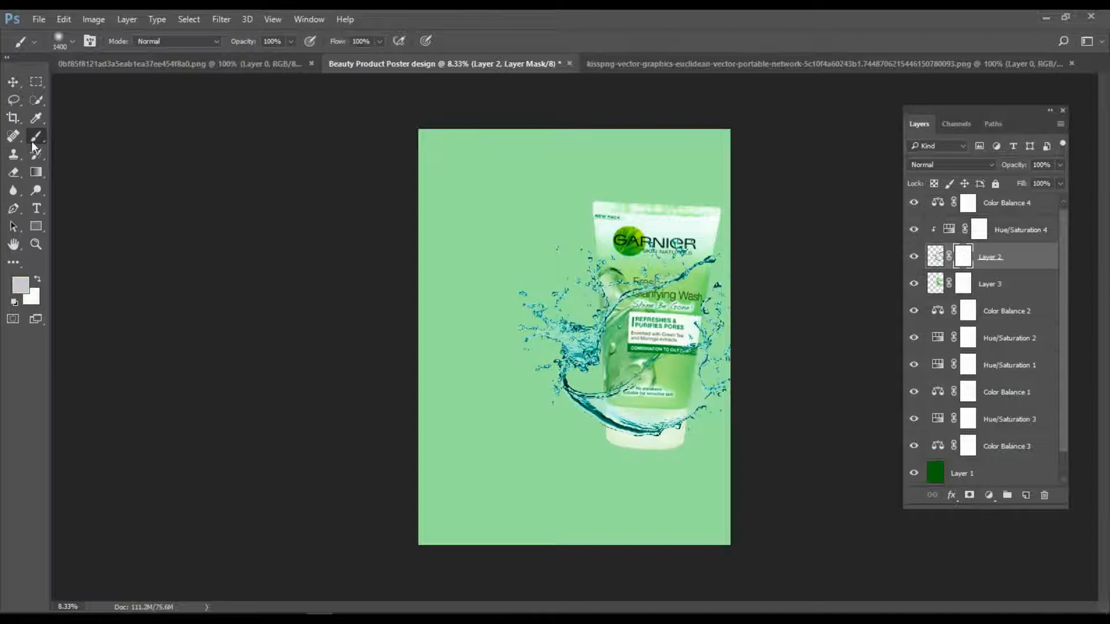
left_click(71, 42)
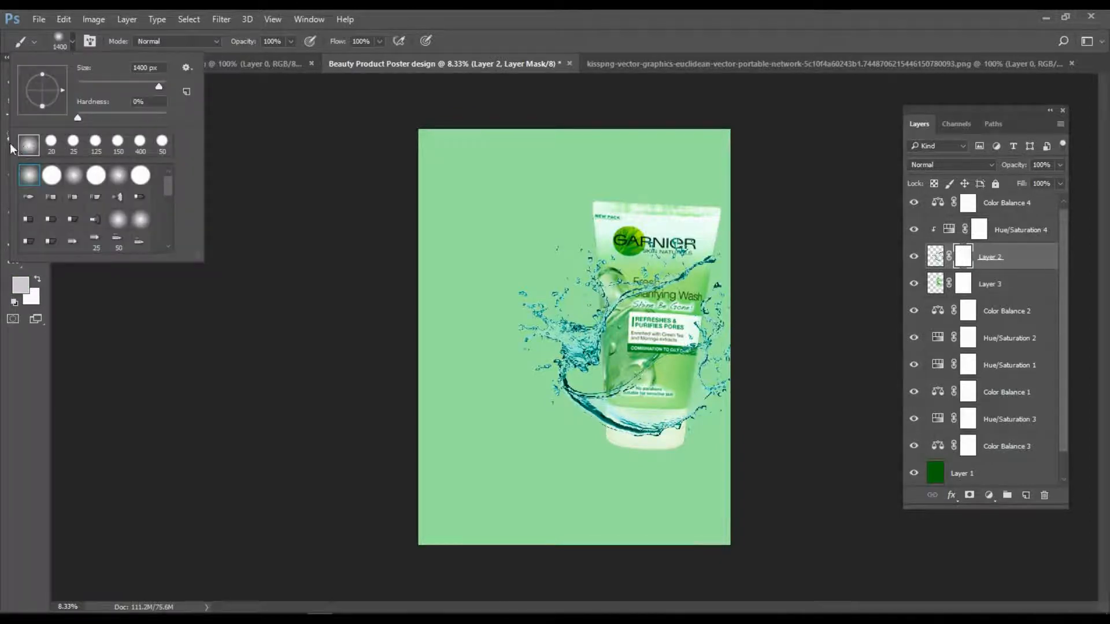
left_click(73, 43)
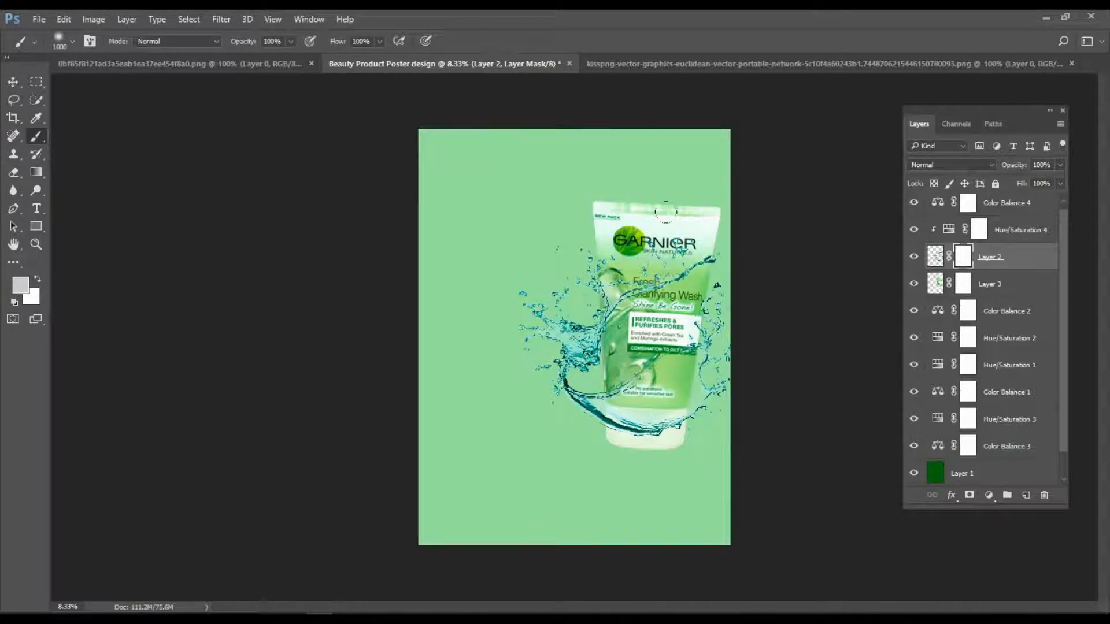
left_click_drag(633, 415, 632, 419)
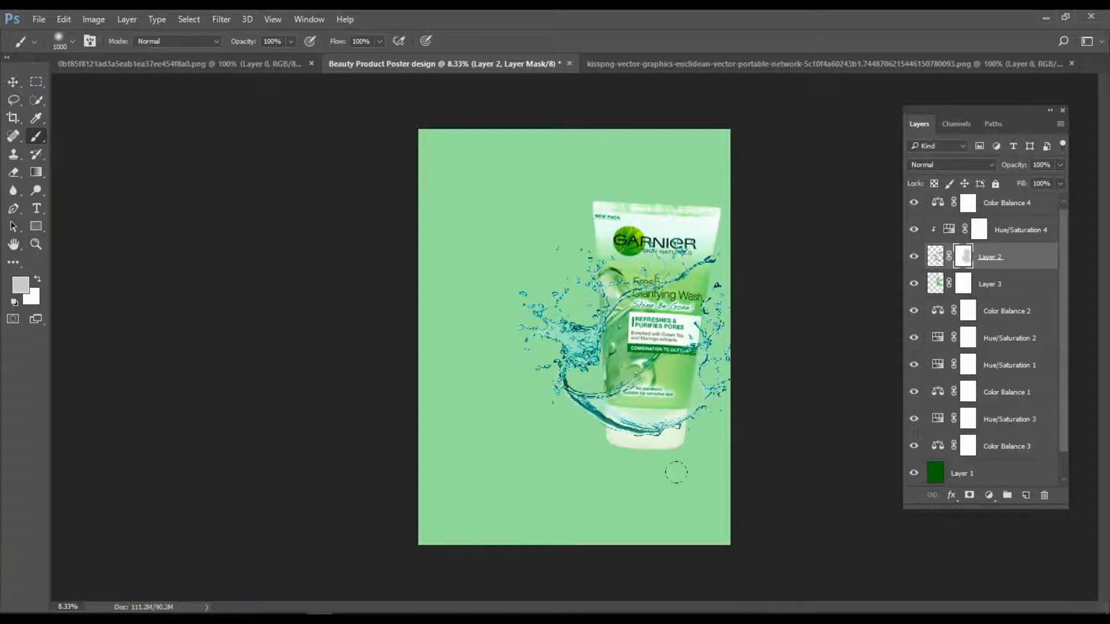
key("ctrl+z")
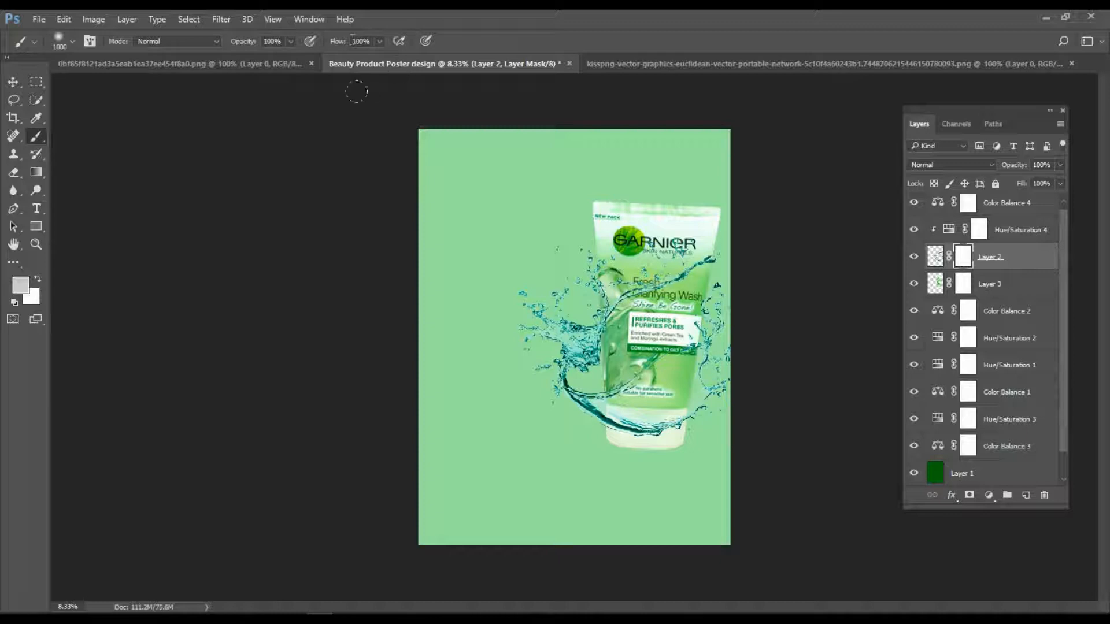
left_click(69, 42)
left_click(51, 143)
left_click(27, 145)
left_click(71, 177)
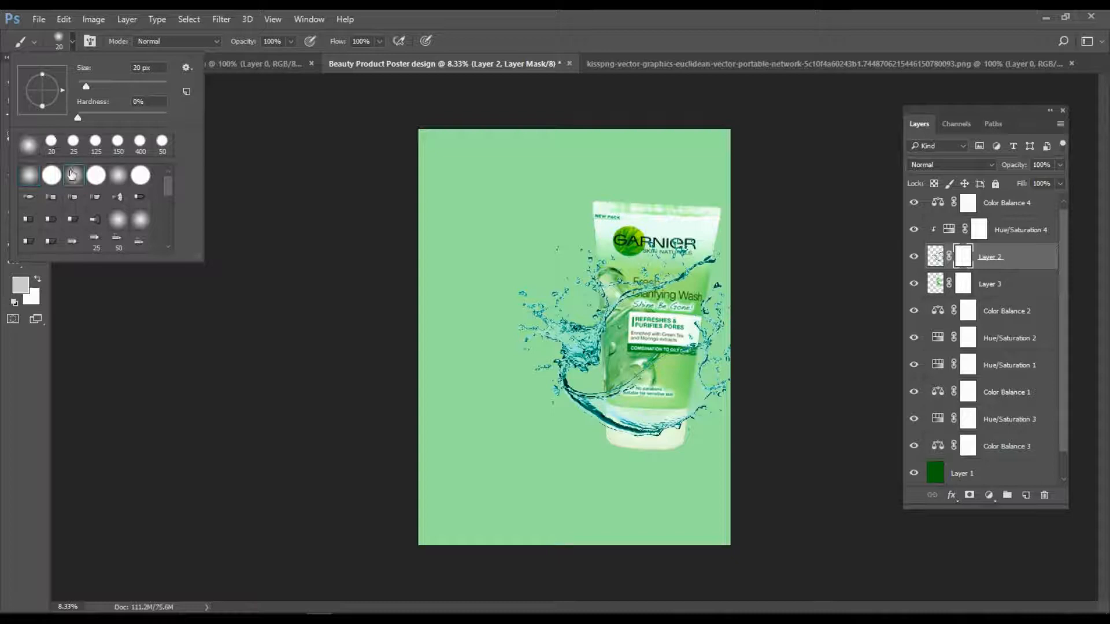
left_click(74, 42)
left_click(71, 42)
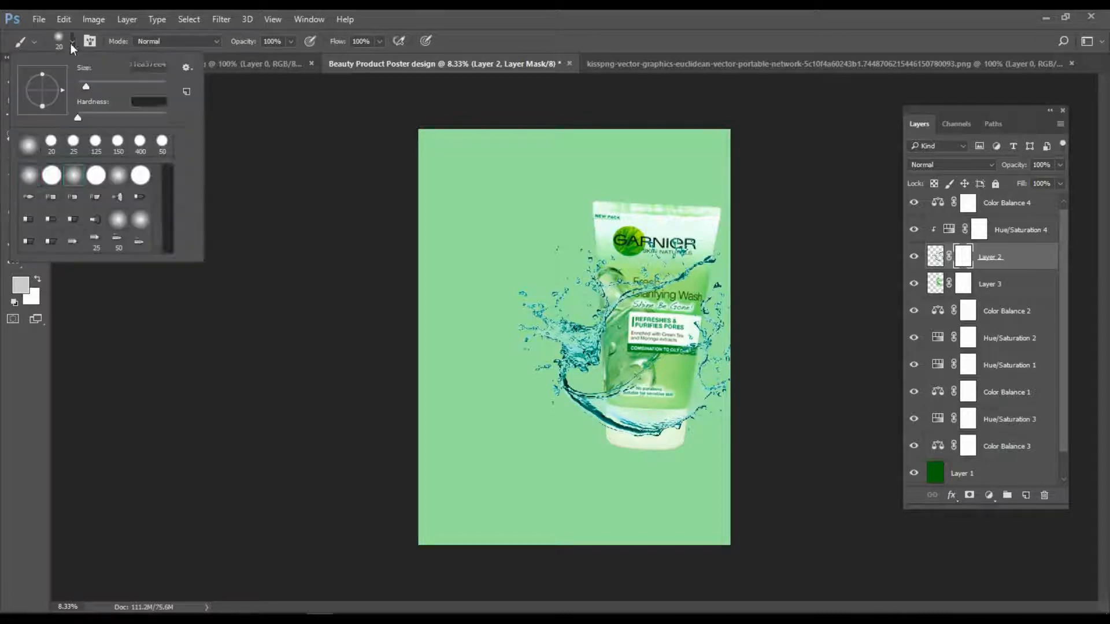
left_click(29, 175)
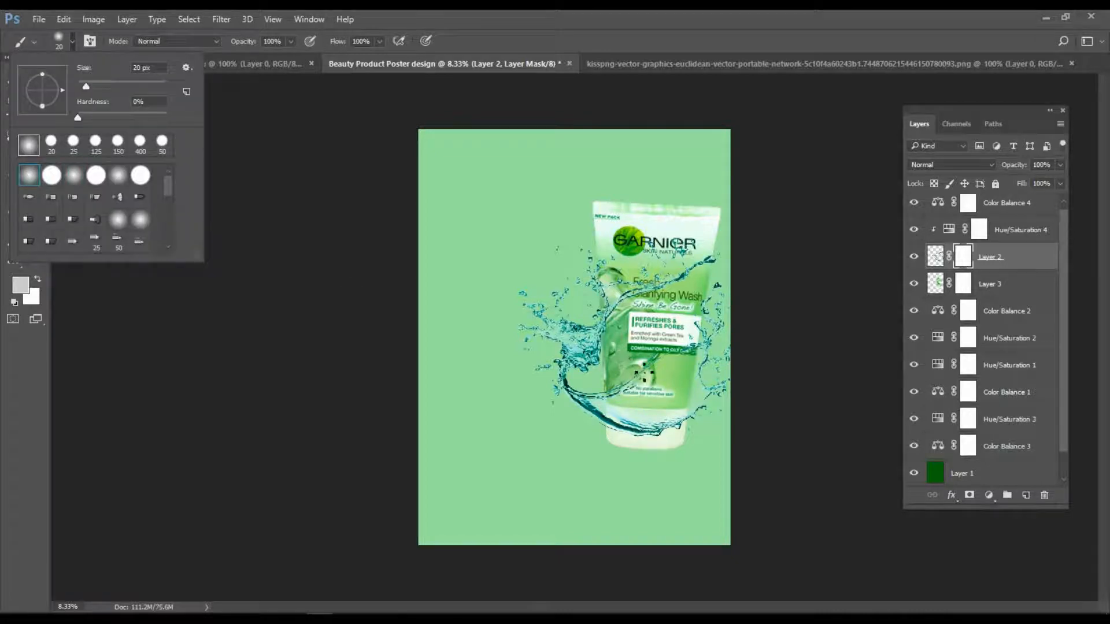
left_click(67, 42)
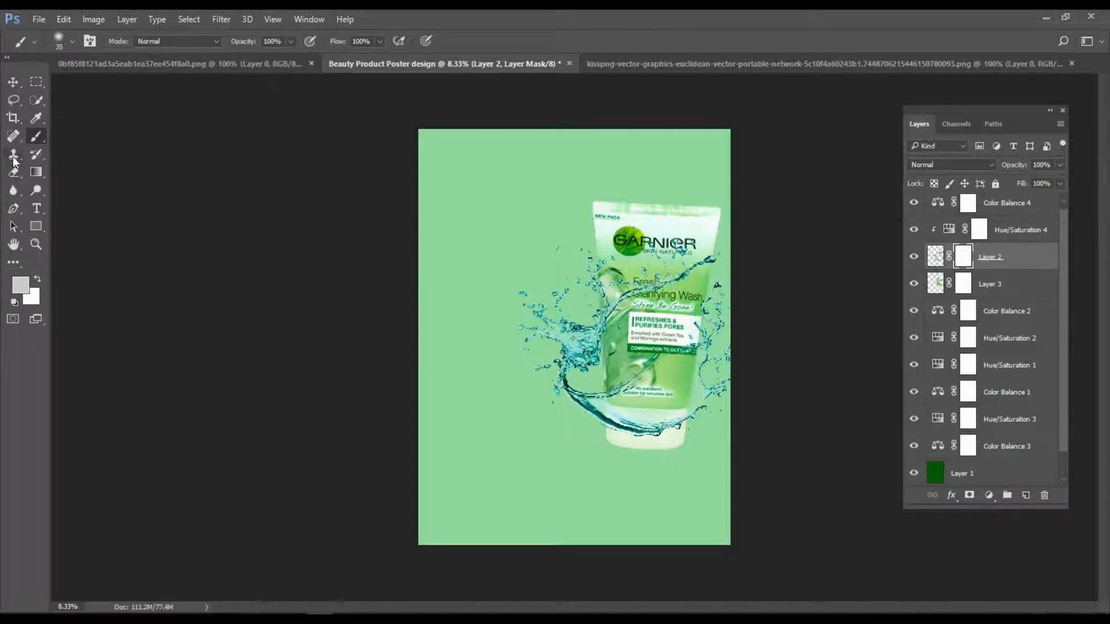
Erase the part of the Layer 2 water splash that crosses the tube's cap with a 300 px Eraser.
left_click(13, 172)
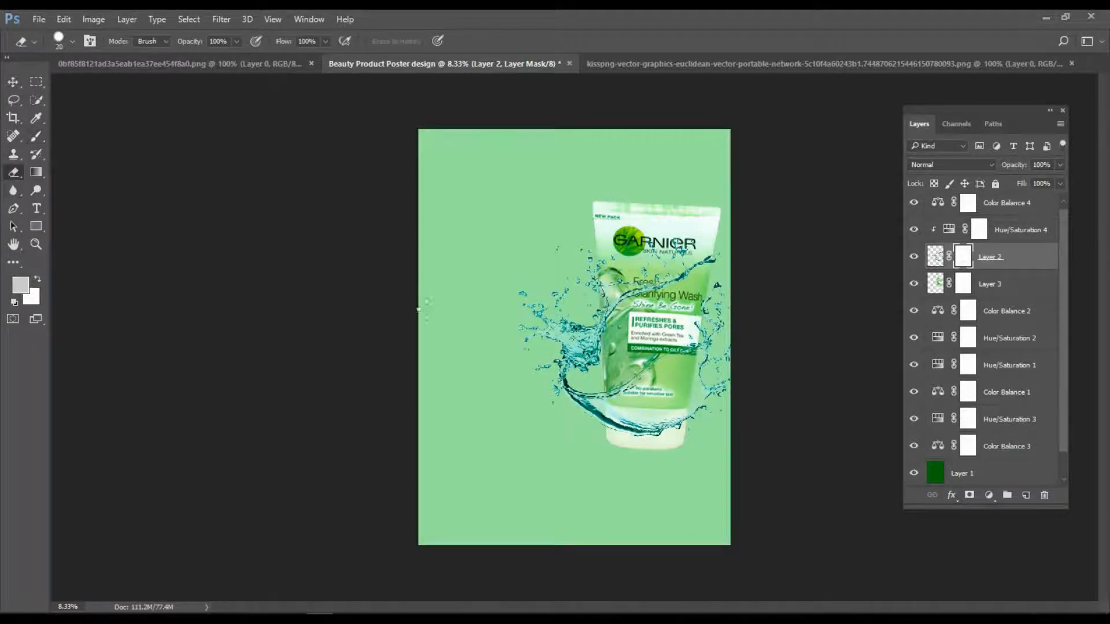
left_click(936, 257)
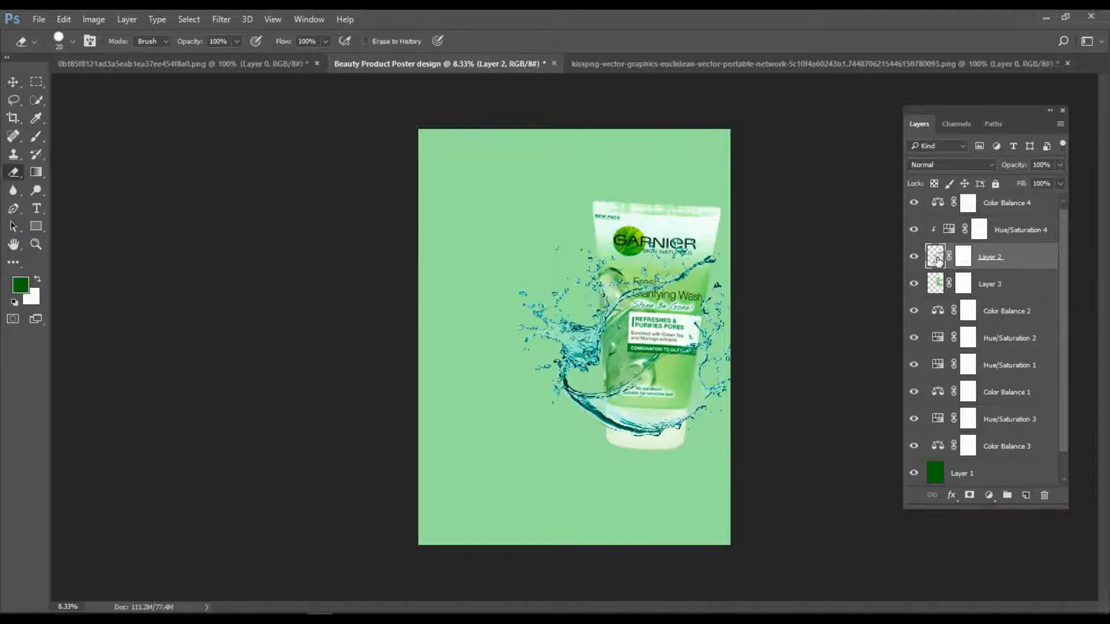
key("bracketright")
key("bracketright")
key("bracketright")
key("bracketright")
key("bracketright")
key("bracketright")
key("bracketright")
key("bracketright")
key("bracketright")
key("bracketright")
key("bracketright")
key("bracketright")
key("bracketright")
key("bracketright")
mouse_move(655, 426)
left_mouse_down()
mouse_move(630, 431)
mouse_move(679, 422)
mouse_move(616, 420)
mouse_move(615, 429)
mouse_move(668, 428)
left_mouse_up()
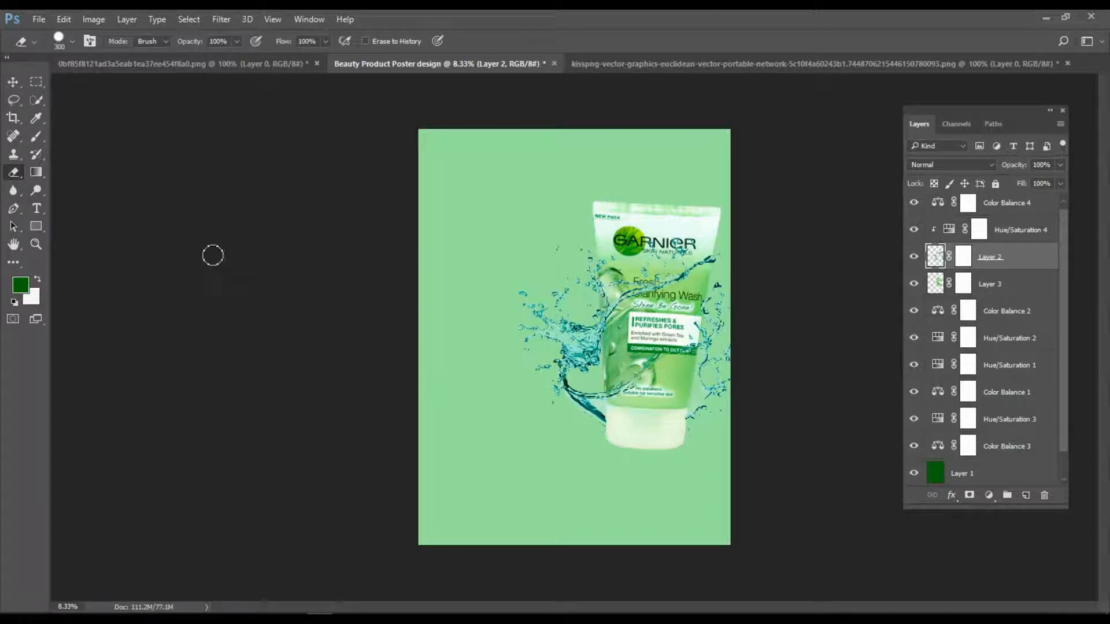
Rotate the face wash tube slightly so it stands more upright inside the splash.
left_click(19, 86)
left_click(627, 484)
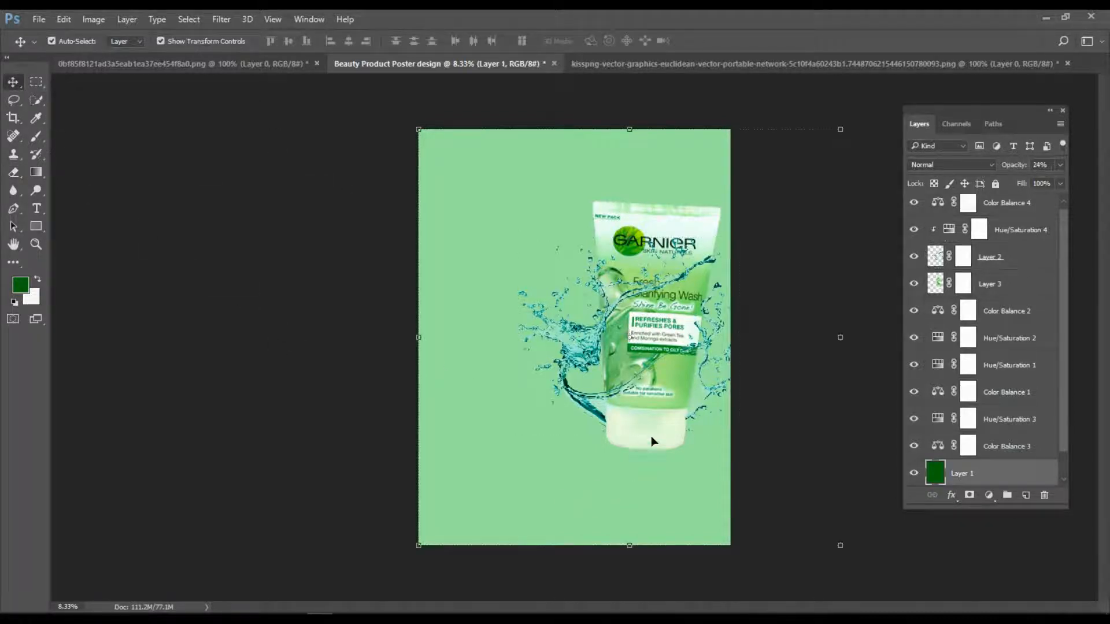
left_click(653, 439)
mouse_move(726, 459)
left_mouse_down()
mouse_move(743, 439)
mouse_move(737, 453)
left_mouse_up()
left_click(613, 41)
left_click(774, 374)
left_click(707, 405)
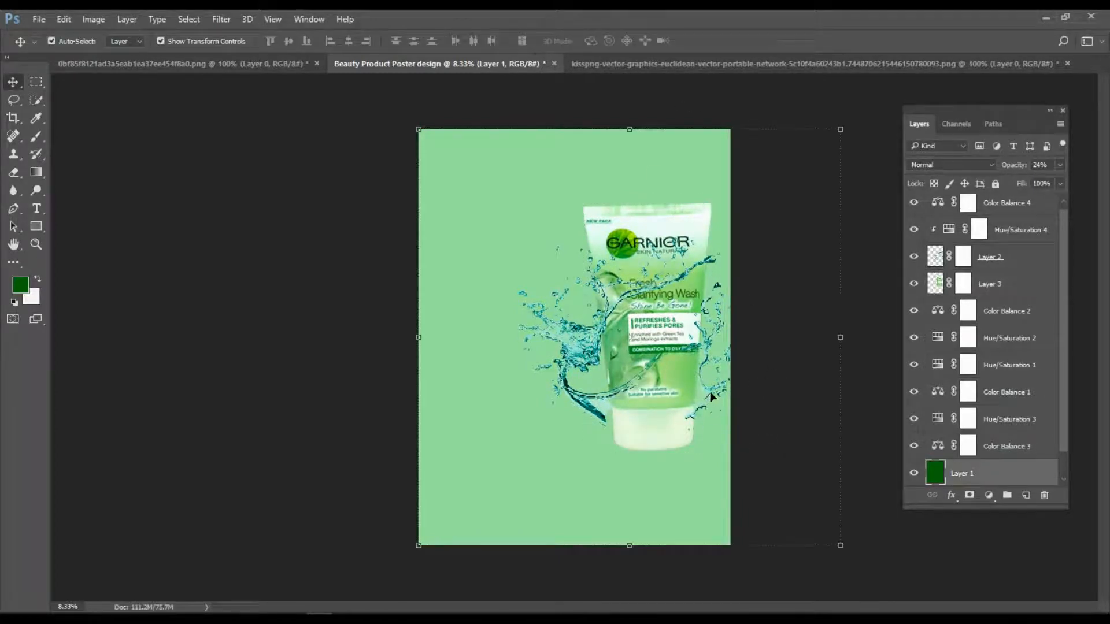
Shift the water splash in Layer 2 slightly to the right to line it up with the straightened tube.
left_click(862, 270)
left_click(937, 256)
left_click_drag(723, 306, 731, 306)
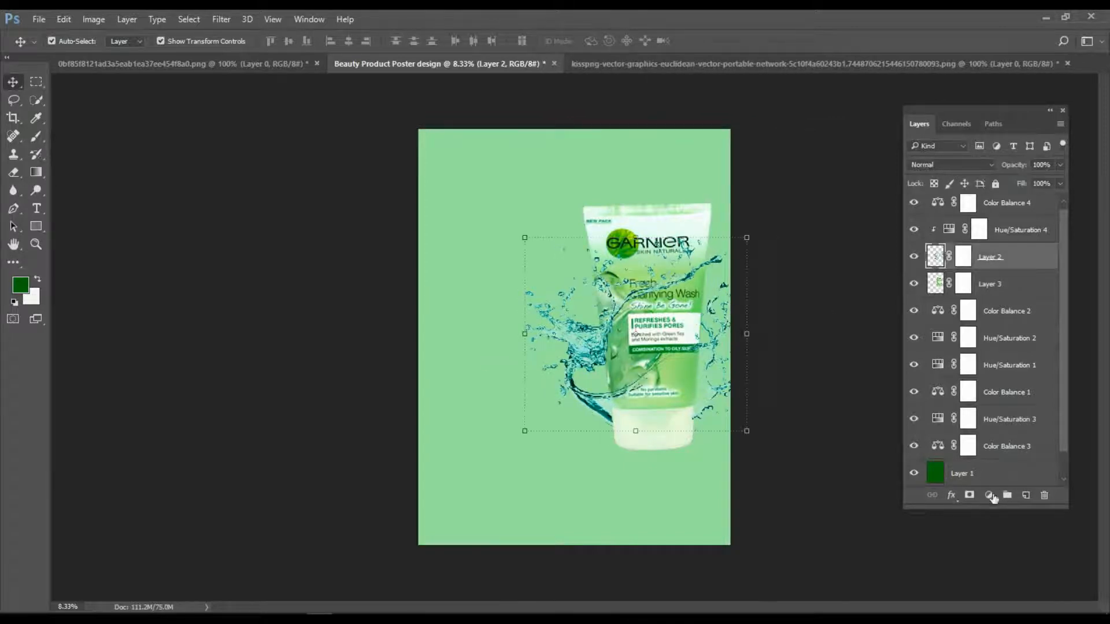
Add another Hue/Saturation adjustment clipped to the water splash with the hue set to -35.
left_click(989, 495)
left_click(991, 334)
left_click_drag(868, 199, 839, 200)
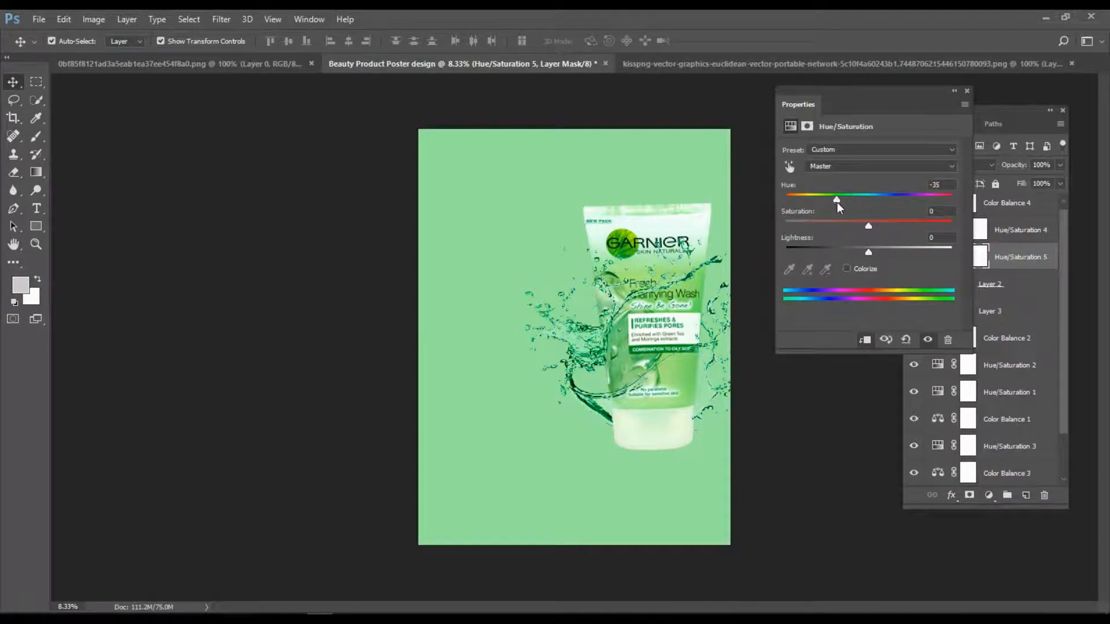
left_click(966, 91)
Fill the background in Layer 1 with white.
left_click(491, 499)
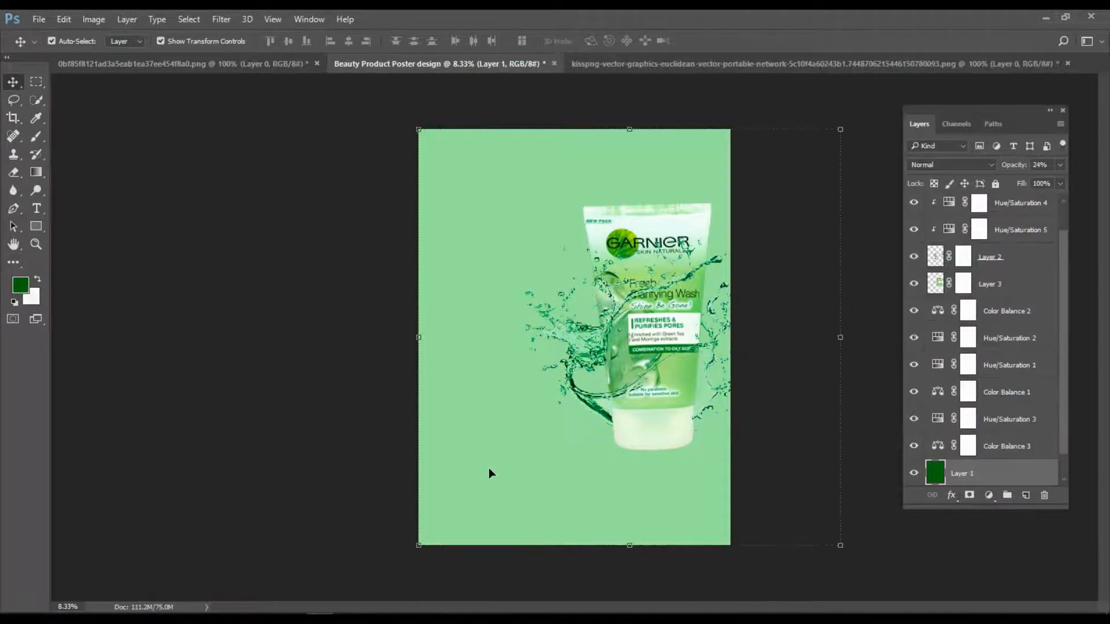
key("ctrl+BackSpace")
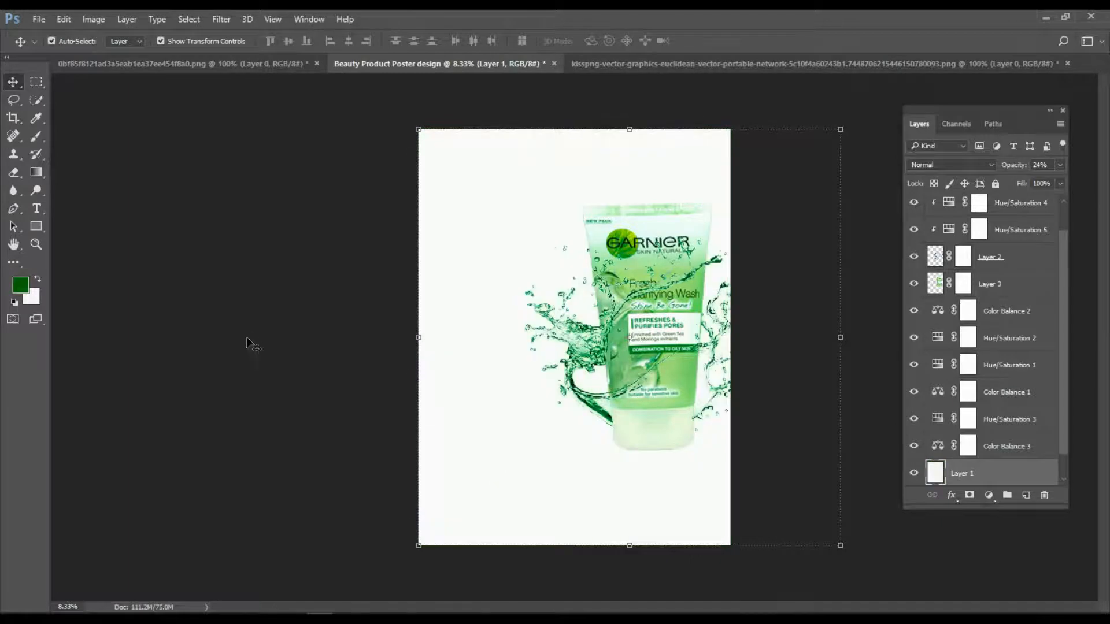
left_click(266, 321)
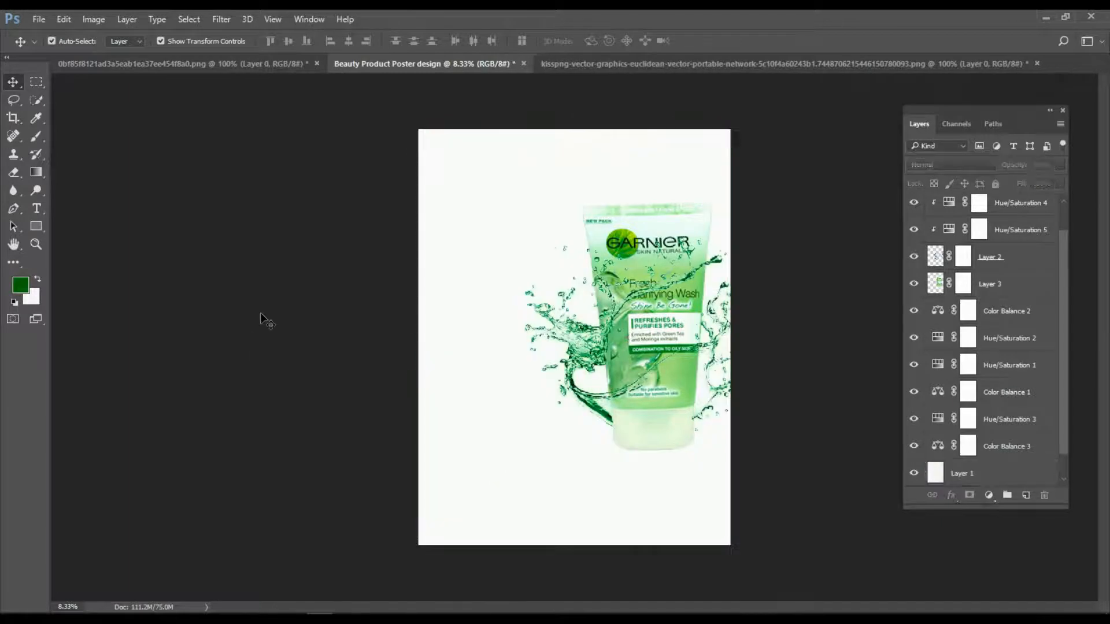
left_click(587, 367)
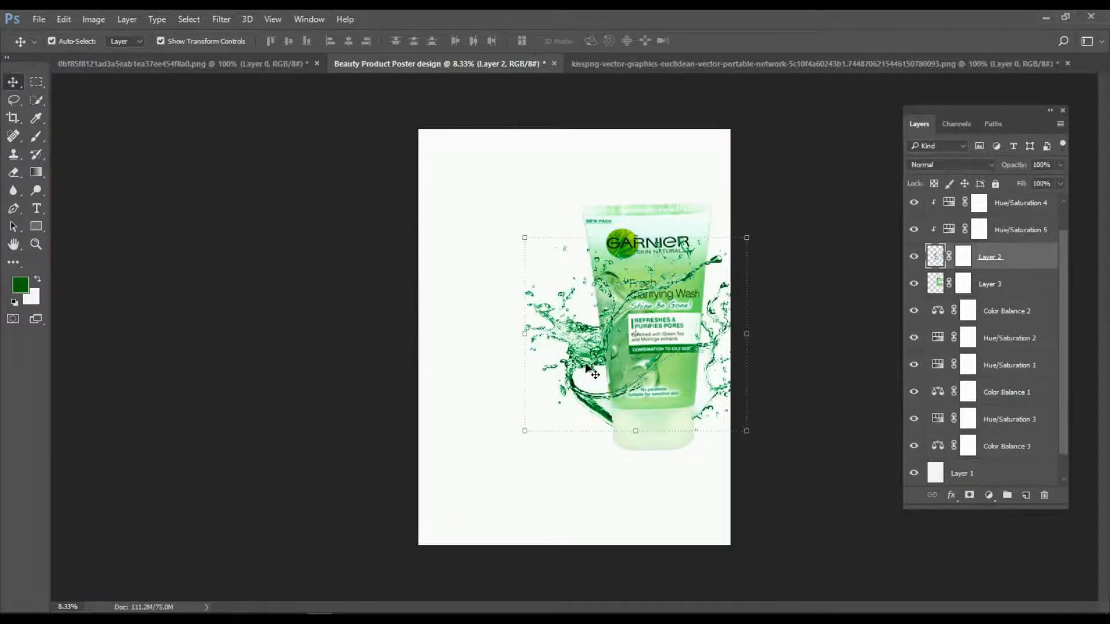
left_click(813, 327)
Bring the green leaves image into the poster, enlarge and flip it at about -829%, and place it across the top over the tube.
left_click(758, 64)
left_click_drag(624, 374, 698, 471)
key("ctrl+t")
left_click_drag(767, 415, 790, 406)
left_click_drag(708, 493, 676, 430)
left_click_drag(749, 355, 782, 339)
left_click_drag(680, 447, 716, 489)
left_click_drag(817, 529, 581, 374)
left_click_drag(672, 428, 619, 175)
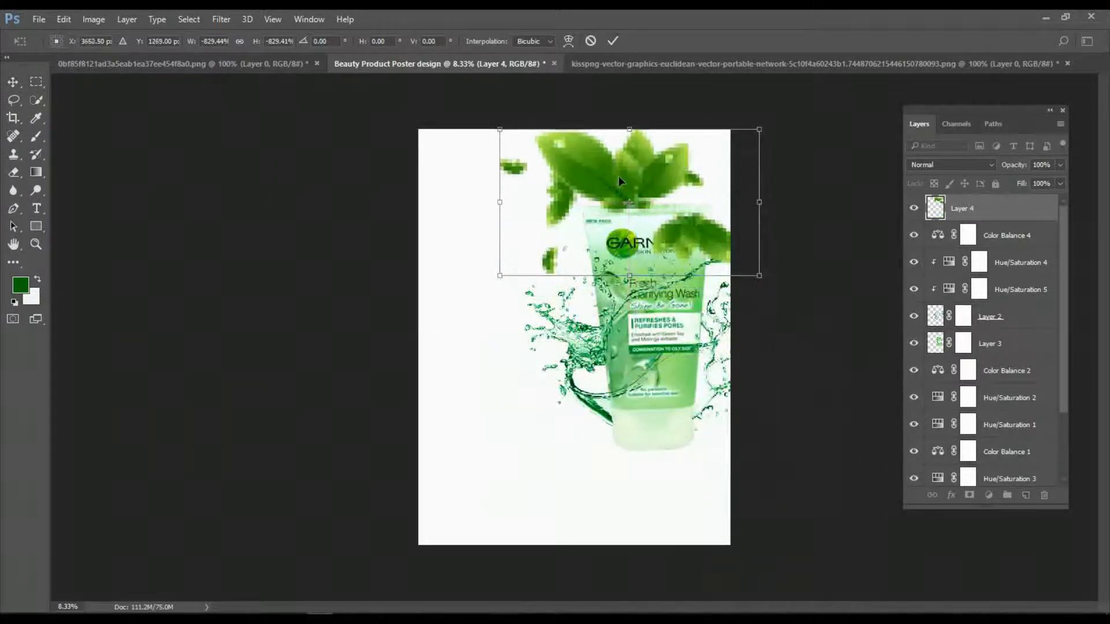
left_click(612, 41)
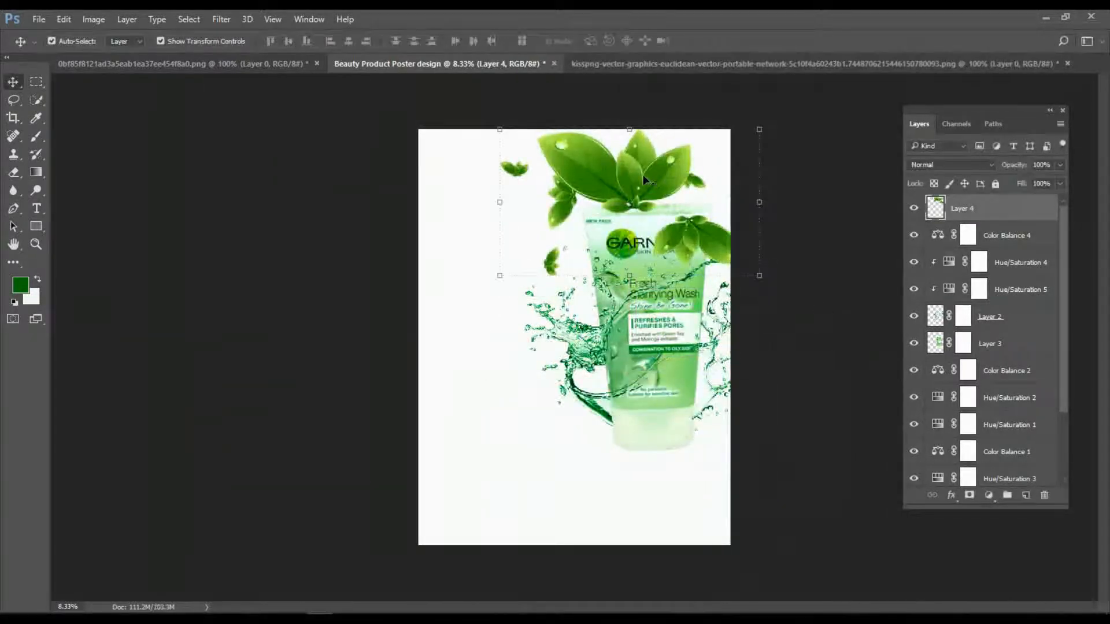
Erase the leaf cluster covering the tube's logo and the small loose leaves beside the main leaves in Layer 4.
key("e")
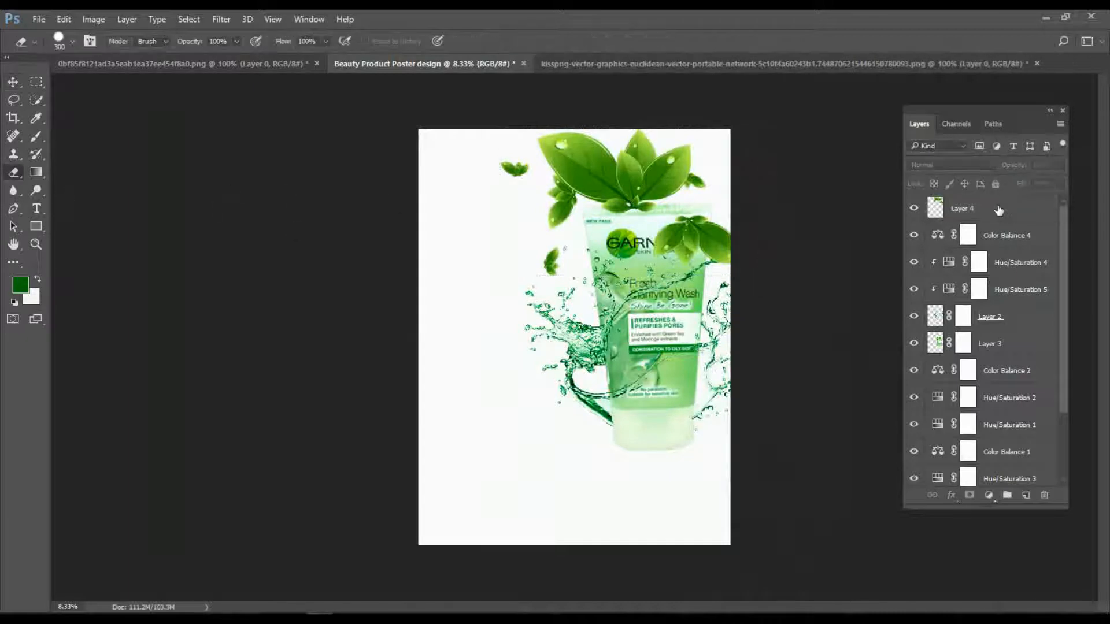
mouse_move(708, 220)
left_mouse_down()
mouse_move(674, 237)
mouse_move(684, 253)
mouse_move(718, 226)
mouse_move(726, 253)
left_mouse_up()
mouse_move(552, 228)
left_mouse_down()
mouse_move(571, 212)
mouse_move(547, 192)
mouse_move(576, 203)
mouse_move(534, 192)
mouse_move(538, 164)
mouse_move(517, 175)
left_mouse_up()
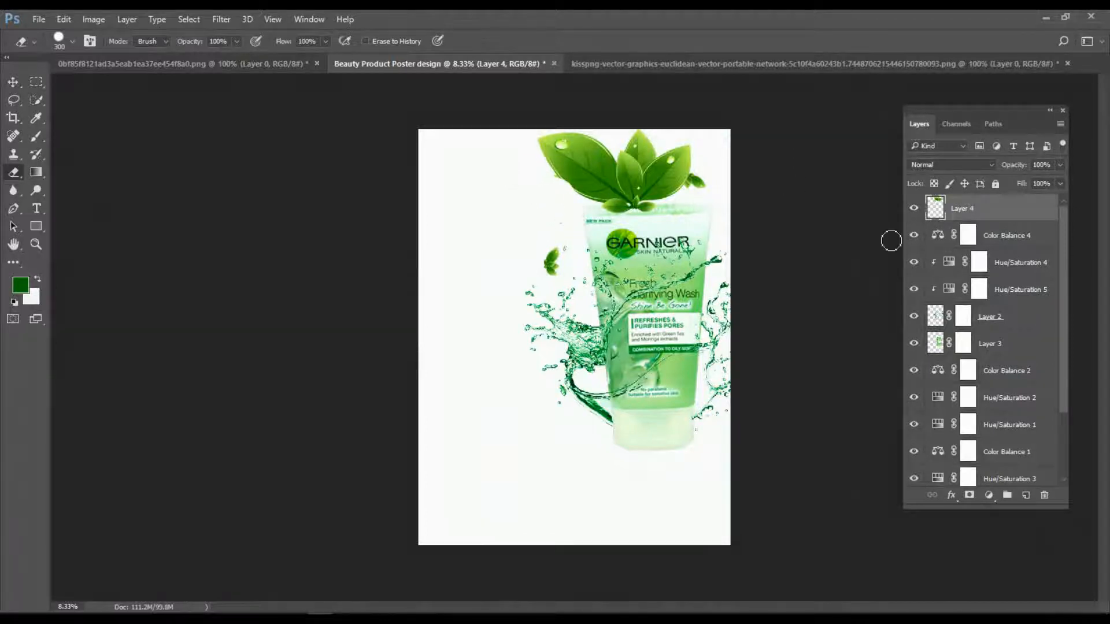
Rotate the leaves by about 15.28° and move them to the poster's upper-right corner.
left_click(12, 82)
left_click_drag(624, 183, 660, 207)
left_click_drag(801, 308, 776, 335)
left_click_drag(665, 193, 698, 192)
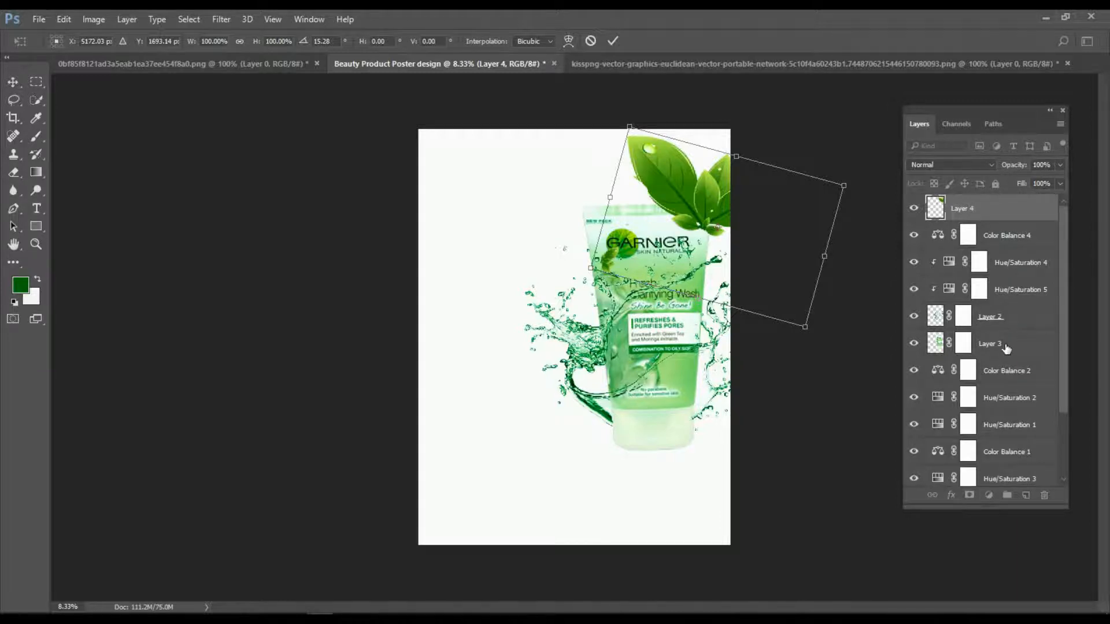
left_click(612, 41)
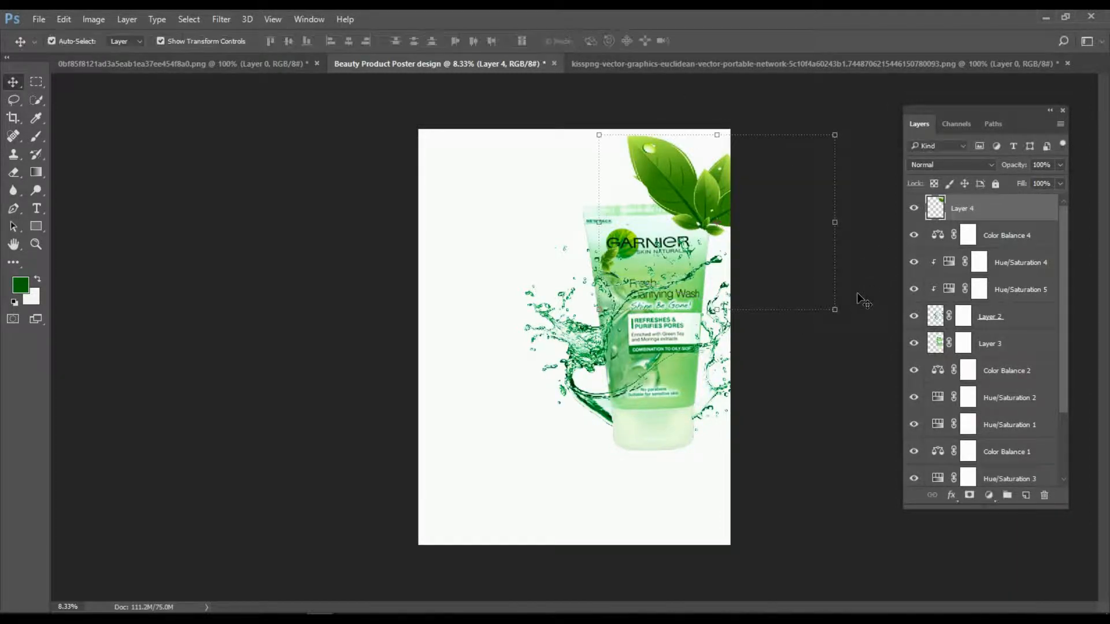
Reorder the layers so the water splash is on top, with the tube below it and the leaves behind the tube.
left_click_drag(1005, 352, 928, 206)
left_click_drag(940, 343, 940, 248)
left_click(820, 293)
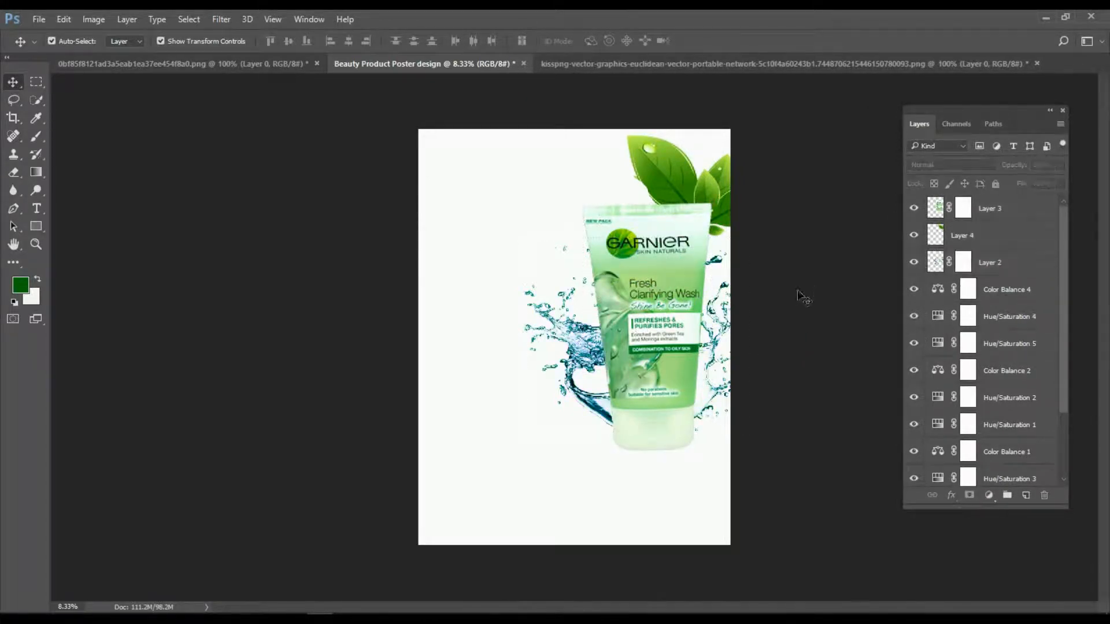
left_click(716, 385)
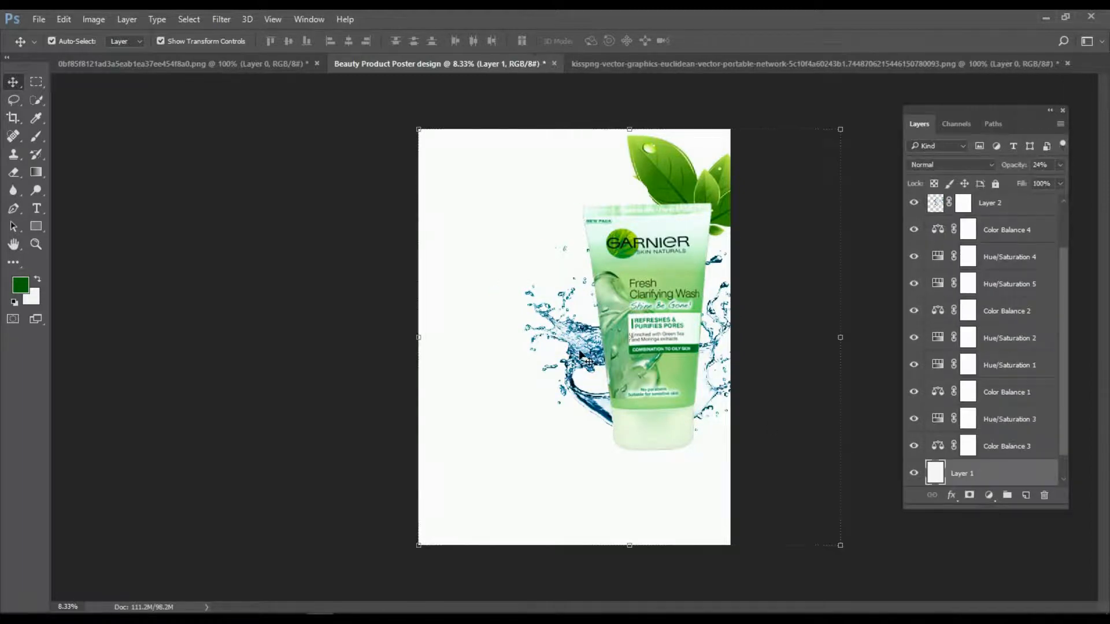
left_click(785, 374)
scroll(926, 249, "up", 3)
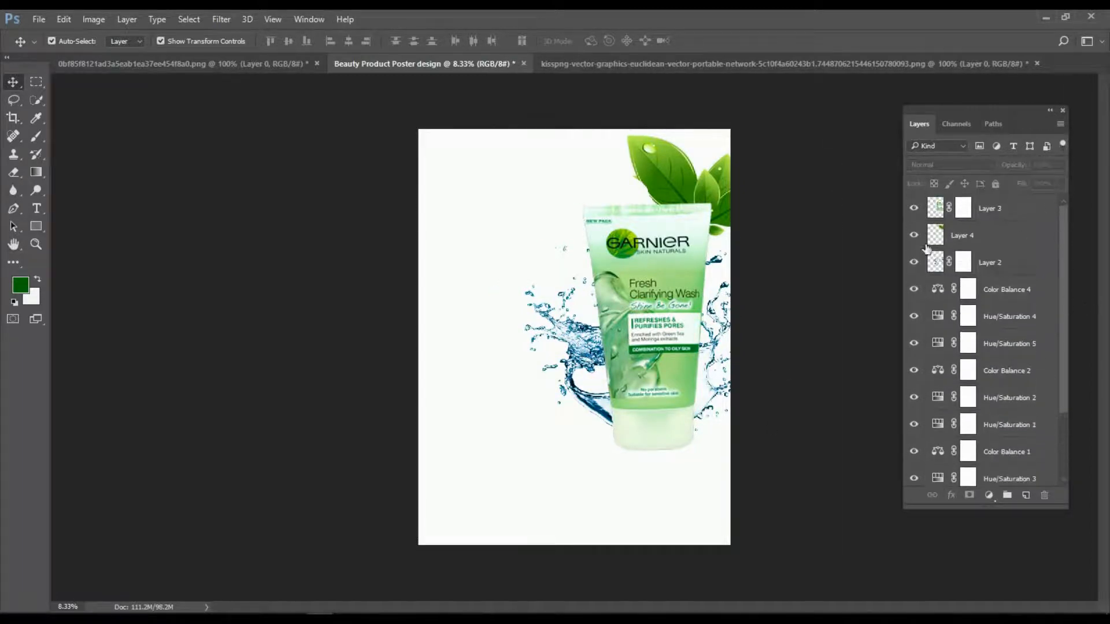
left_click_drag(936, 268, 936, 202)
left_click(821, 301)
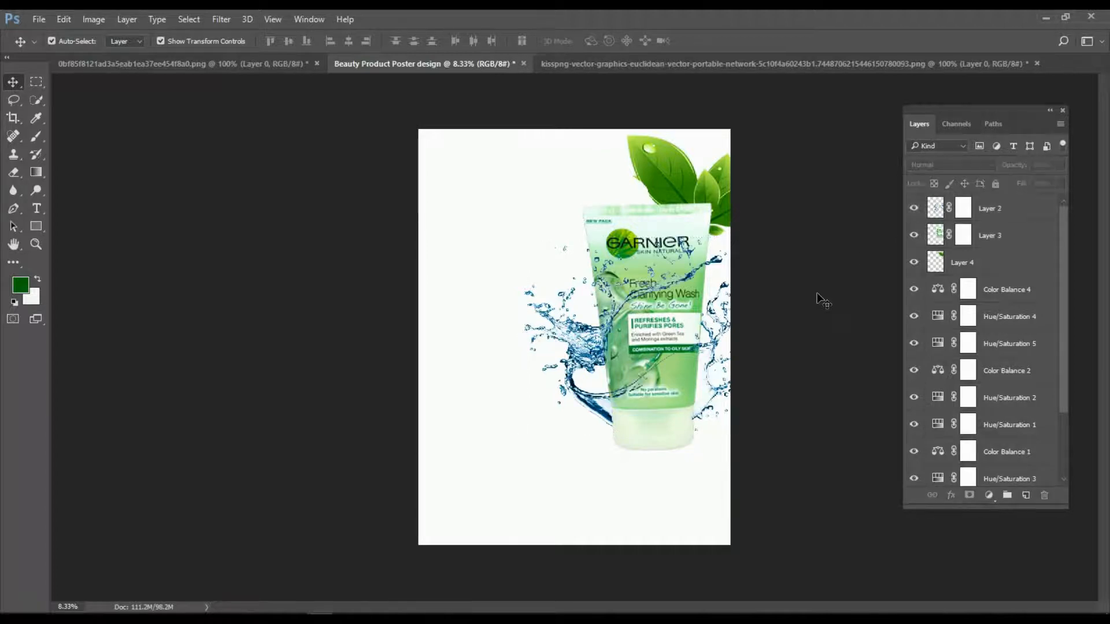
left_click(564, 351)
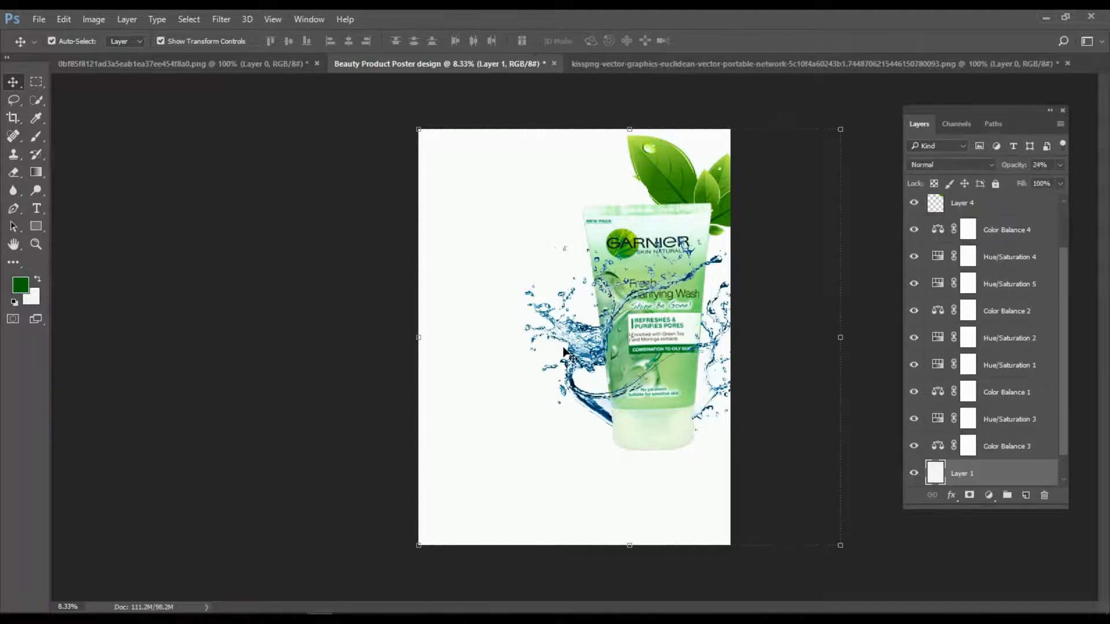
left_click(873, 328)
Add a Hue/Saturation adjustment clipped to the top-most water splash in Layer 2 with the hue set to -38.
left_click_drag(1058, 269, 1062, 196)
left_click(931, 212)
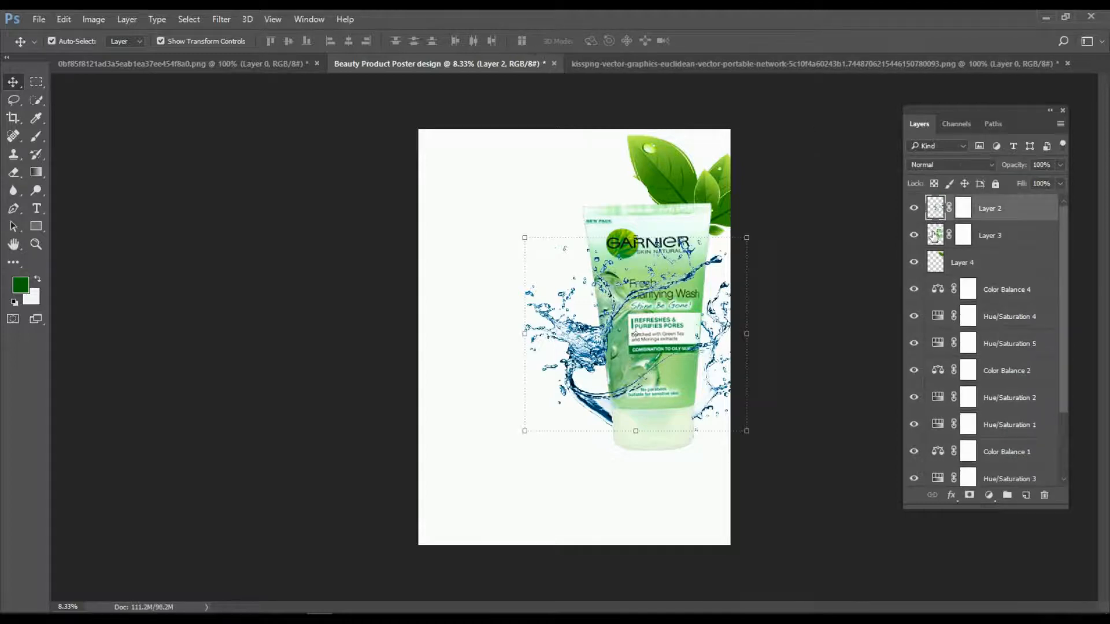
left_click(988, 496)
left_click(980, 338)
left_click_drag(869, 199, 837, 200)
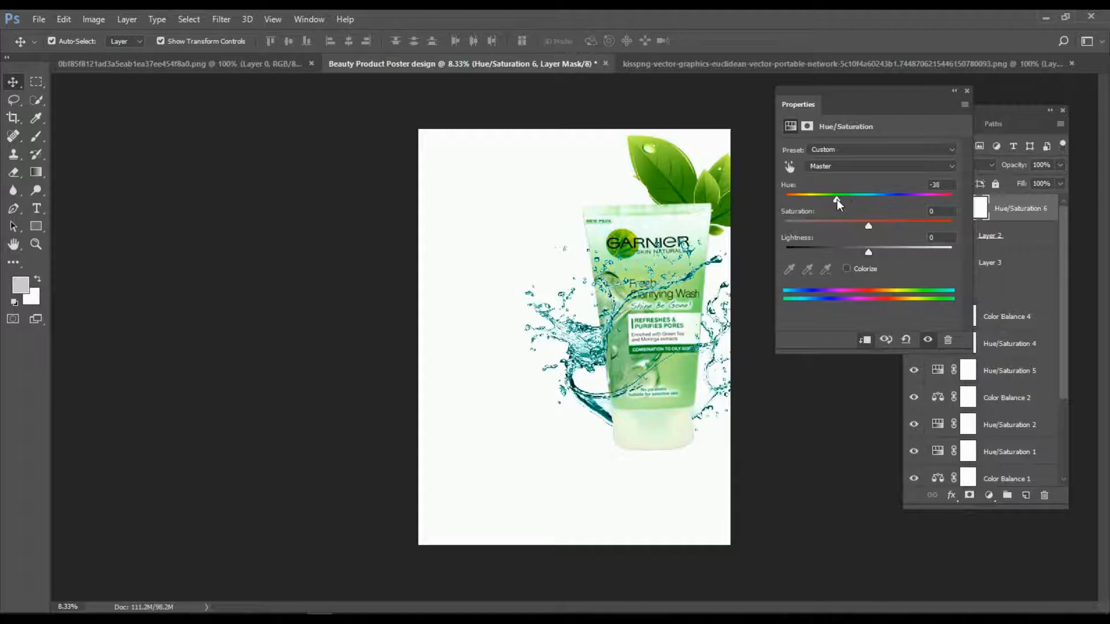
left_click(967, 91)
Rotate the leaves in Layer 4 by about 71.77° and shift them into the poster's upper-right corner behind the tube.
left_click(716, 181)
left_click_drag(844, 135, 841, 307)
left_click_drag(722, 187, 697, 187)
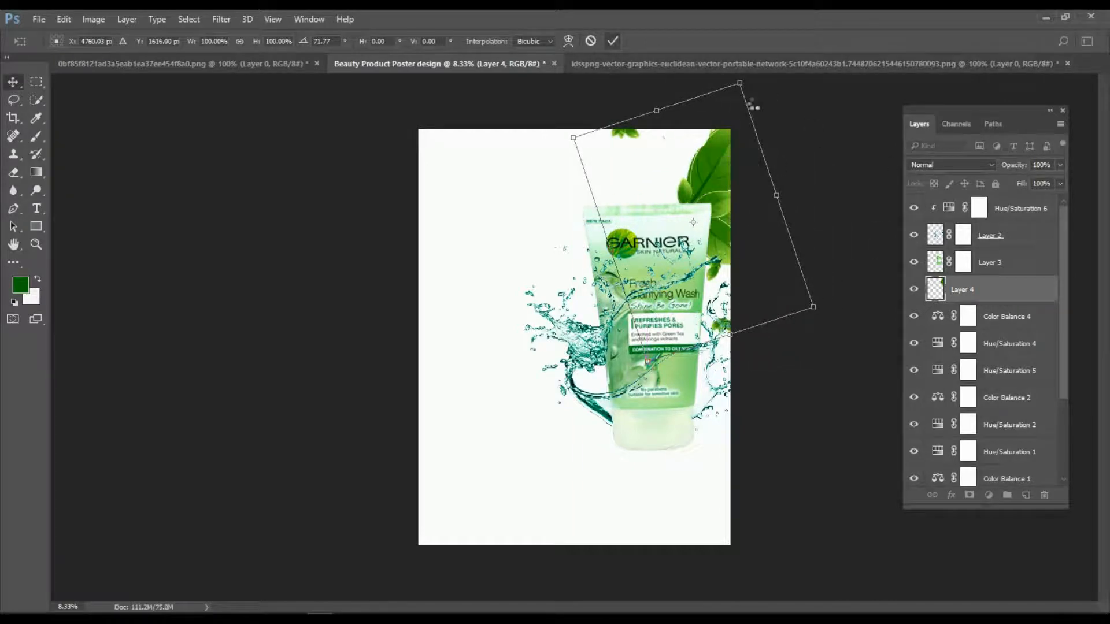
key("Return")
left_click(833, 312)
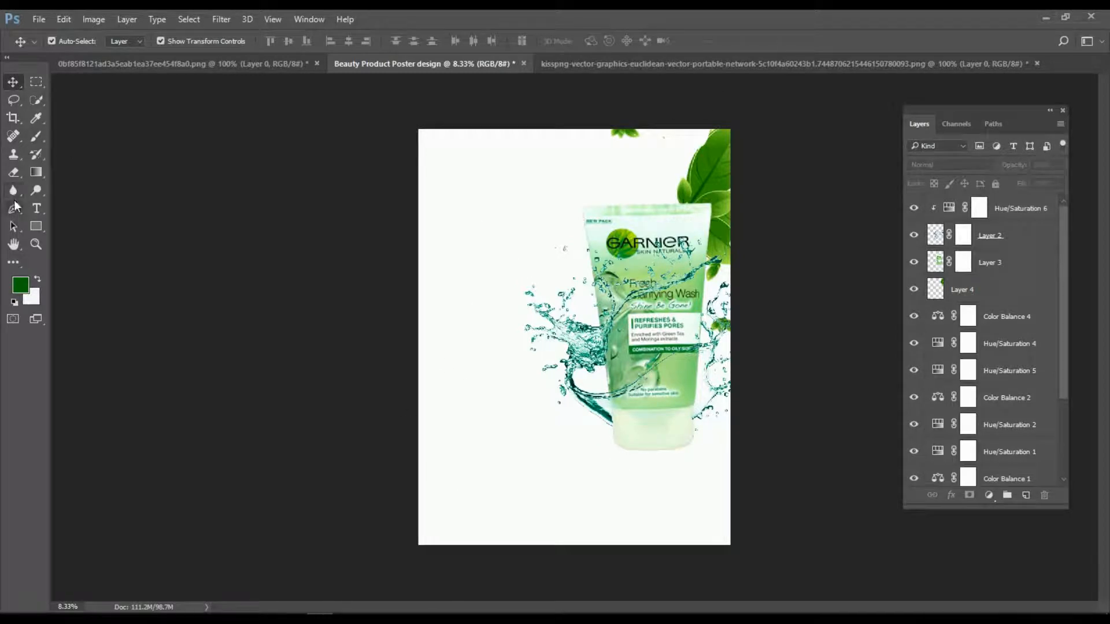
Move the water splash in Layer 2 slightly down around the tube.
left_click(585, 345)
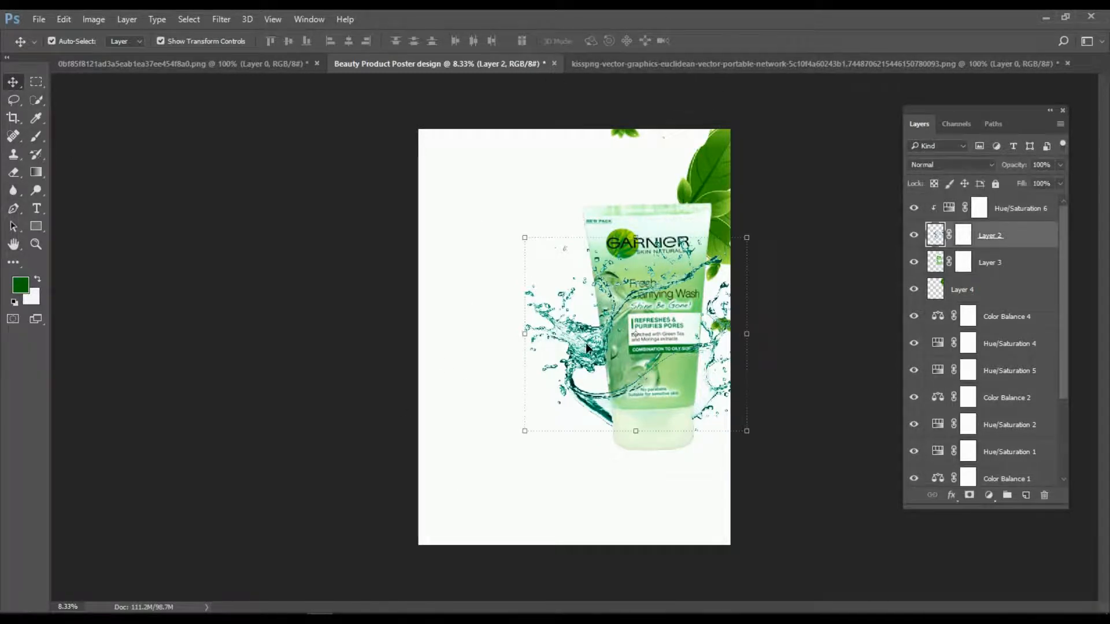
mouse_move(585, 342)
left_mouse_down()
mouse_move(573, 329)
mouse_move(585, 362)
left_mouse_up()
left_click(831, 312)
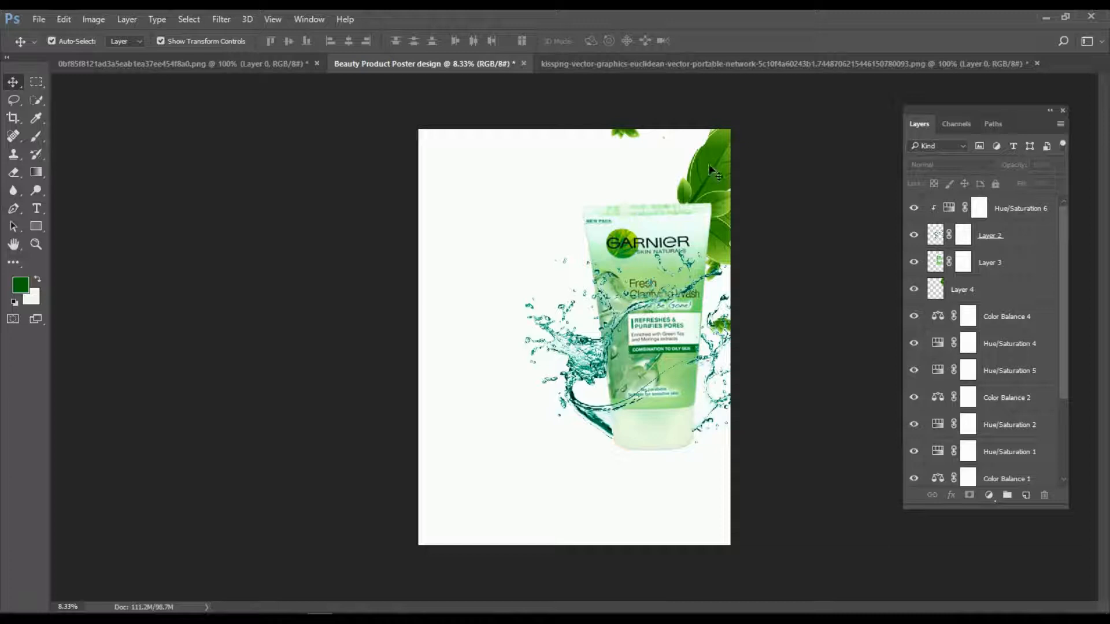
Copy the leaves from the leaf image into the poster's lower-right corner, scaled to about 824% and rotated about -19.91°.
left_click(675, 62)
left_click_drag(596, 359, 818, 528)
key("ctrl+t")
left_click_drag(681, 509, 709, 478)
left_click_drag(898, 503, 900, 487)
left_click_drag(691, 477, 696, 467)
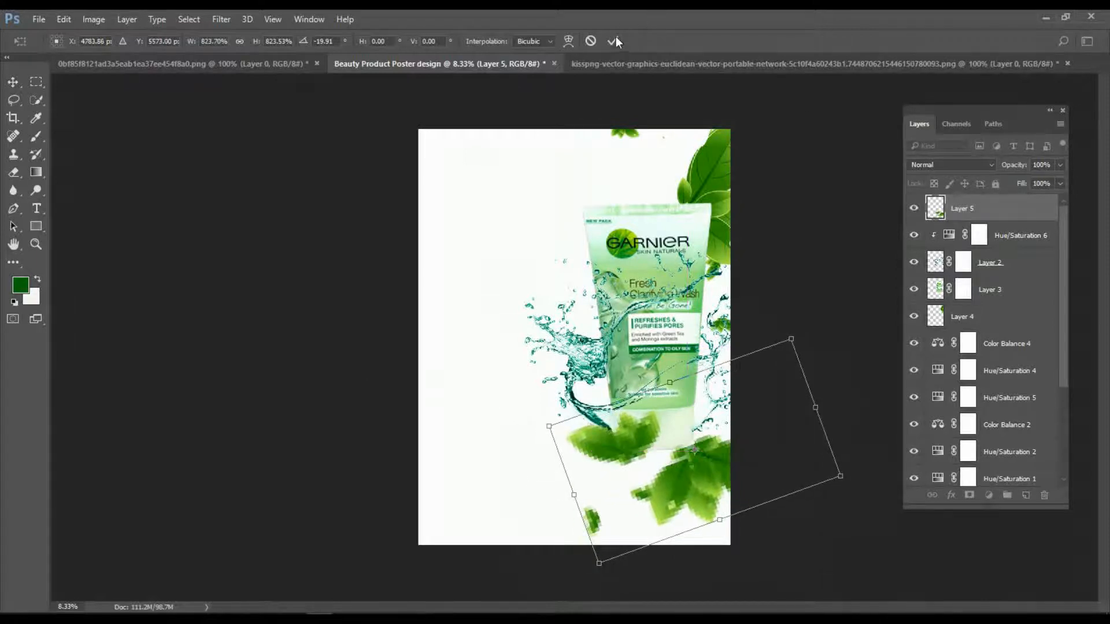
left_click(612, 41)
Erase the leaf cluster over the tube's cap and the small loose leaf below it in Layer 5.
left_click(13, 172)
mouse_move(584, 445)
left_mouse_down()
mouse_move(647, 425)
mouse_move(644, 453)
mouse_move(626, 457)
mouse_move(580, 432)
mouse_move(613, 455)
mouse_move(628, 415)
left_mouse_up()
left_click_drag(599, 496, 572, 523)
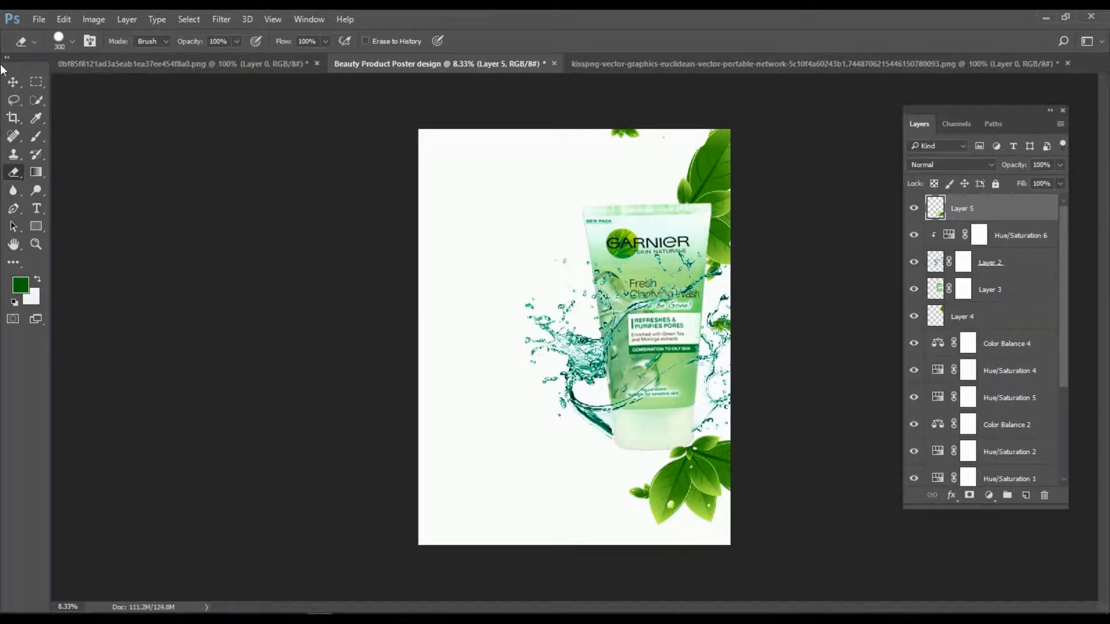
key("v")
left_click(332, 270)
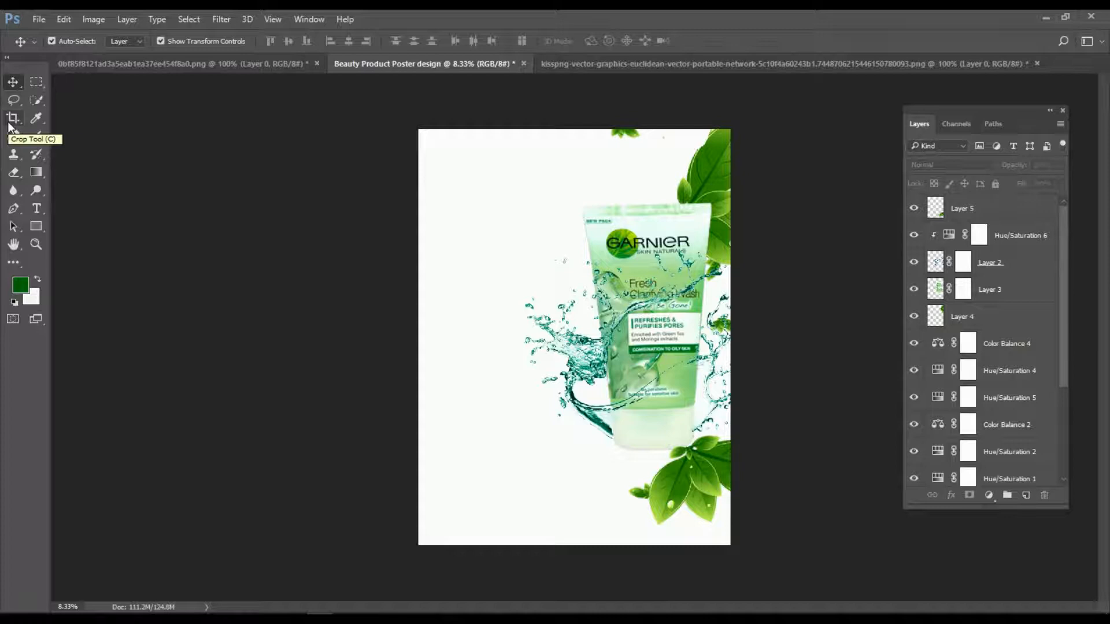
Add the black text "garnier" at the poster's upper left and scale it to about 603% wide and 588% high.
left_click(36, 208)
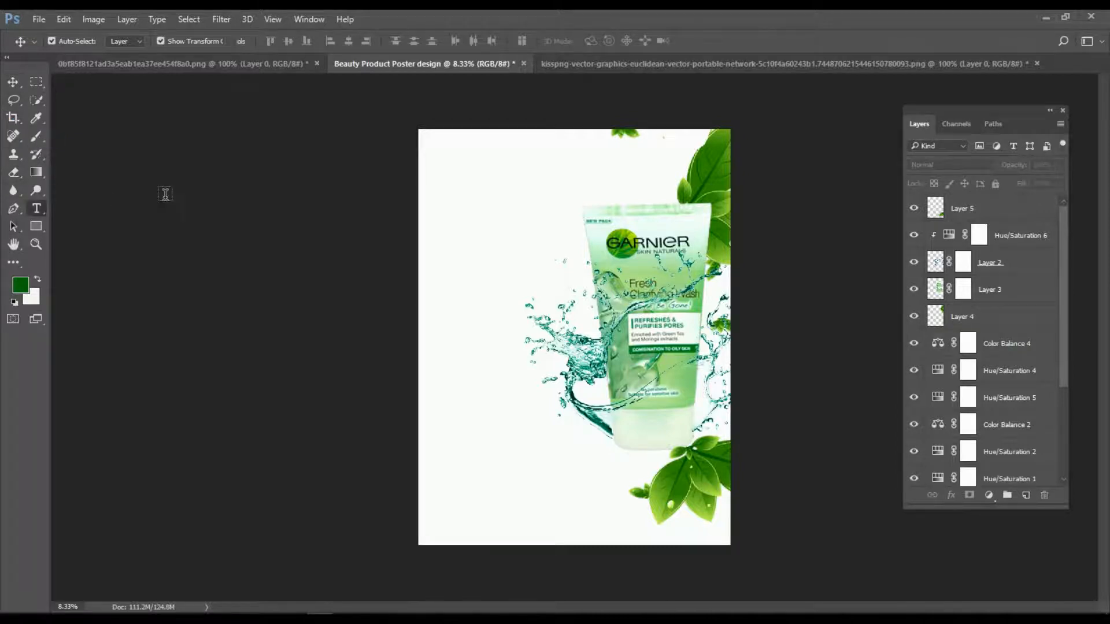
left_click(165, 197)
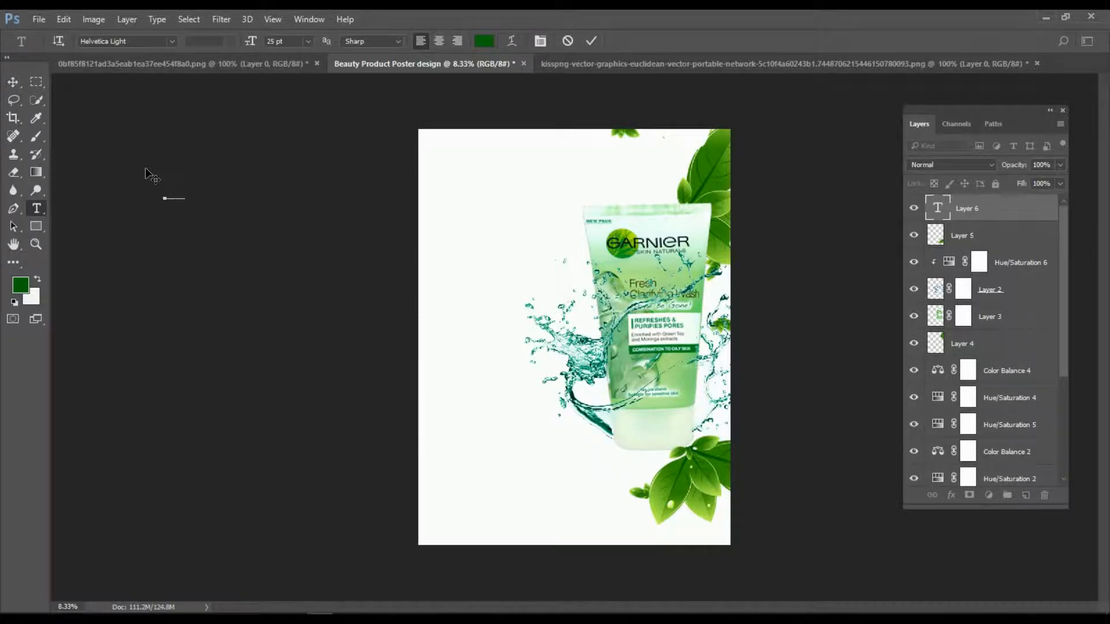
left_click(13, 84)
left_click_drag(178, 197, 461, 226)
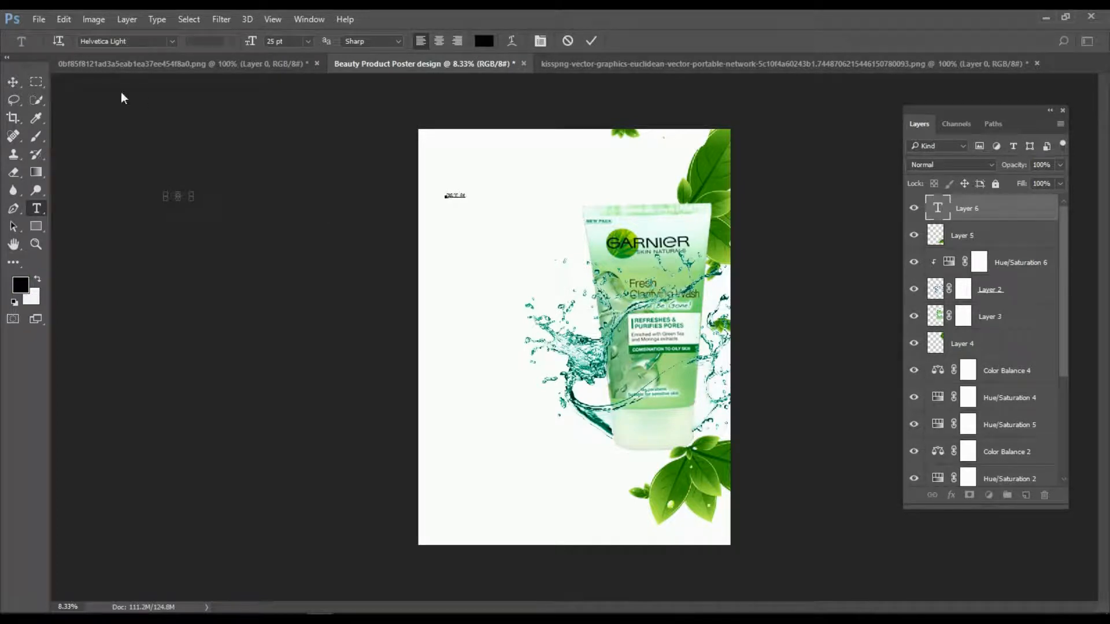
left_click(13, 83)
left_click_drag(466, 192, 523, 177)
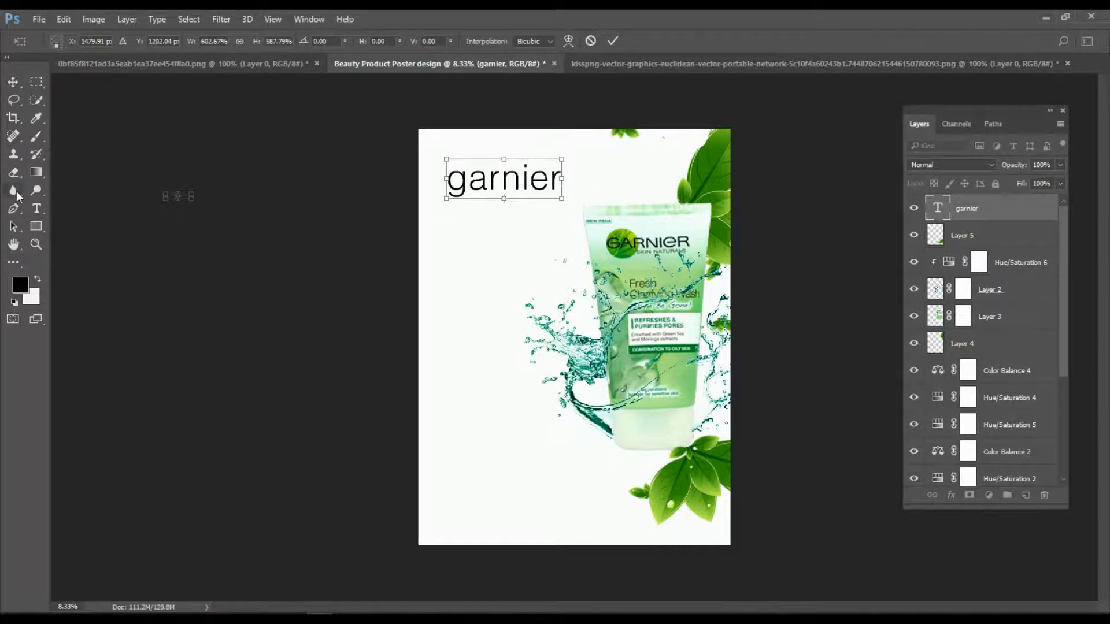
Replace the lowercase title with "GARNIER" in capitals.
left_click(37, 209)
left_click(528, 247)
left_click(567, 179)
key("BackSpace")
key("BackSpace")
key("BackSpace")
key("BackSpace")
key("BackSpace")
key("BackSpace")
key("BackSpace")
type("GARNIER")
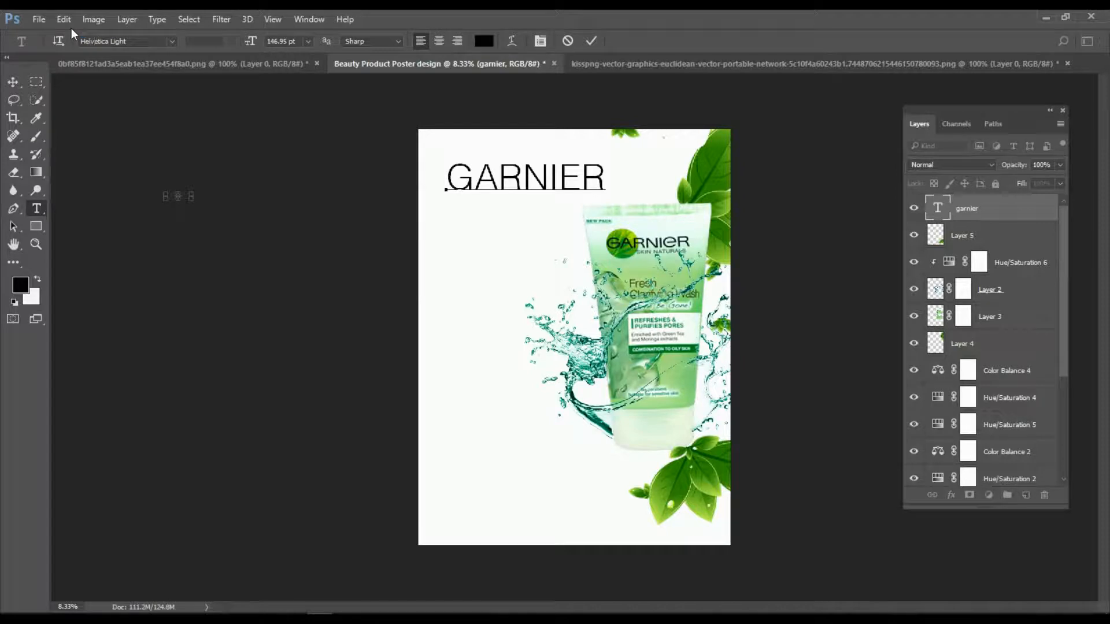
Try to set the title's font to Franklin Gothic ITALIC without selecting its text, searching the fonts for "fe" and "got".
key("BackSpace")
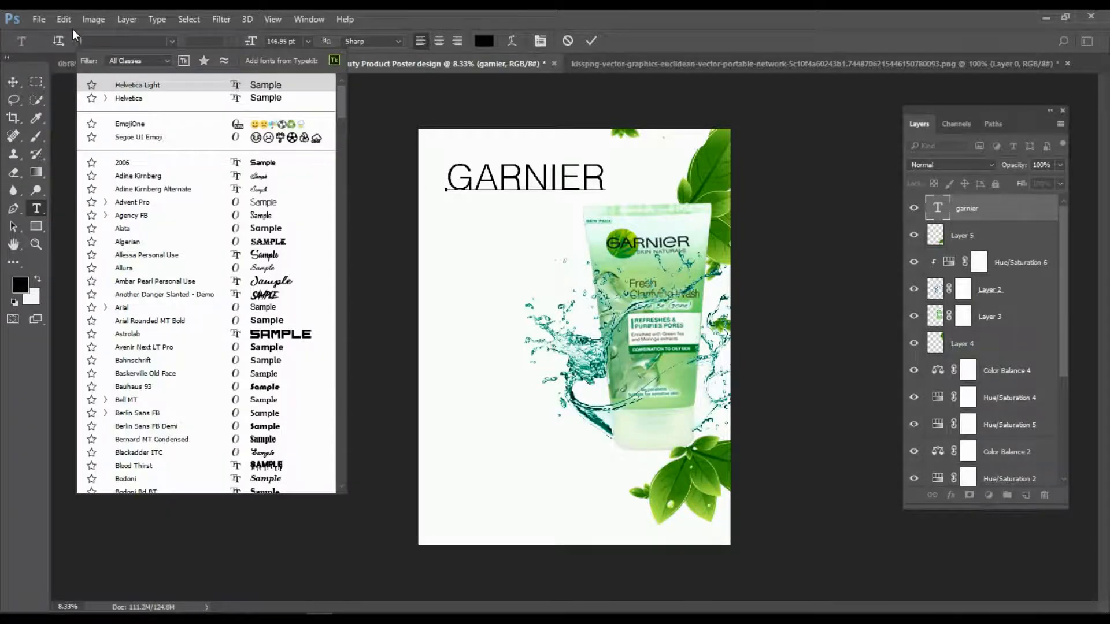
type("fe")
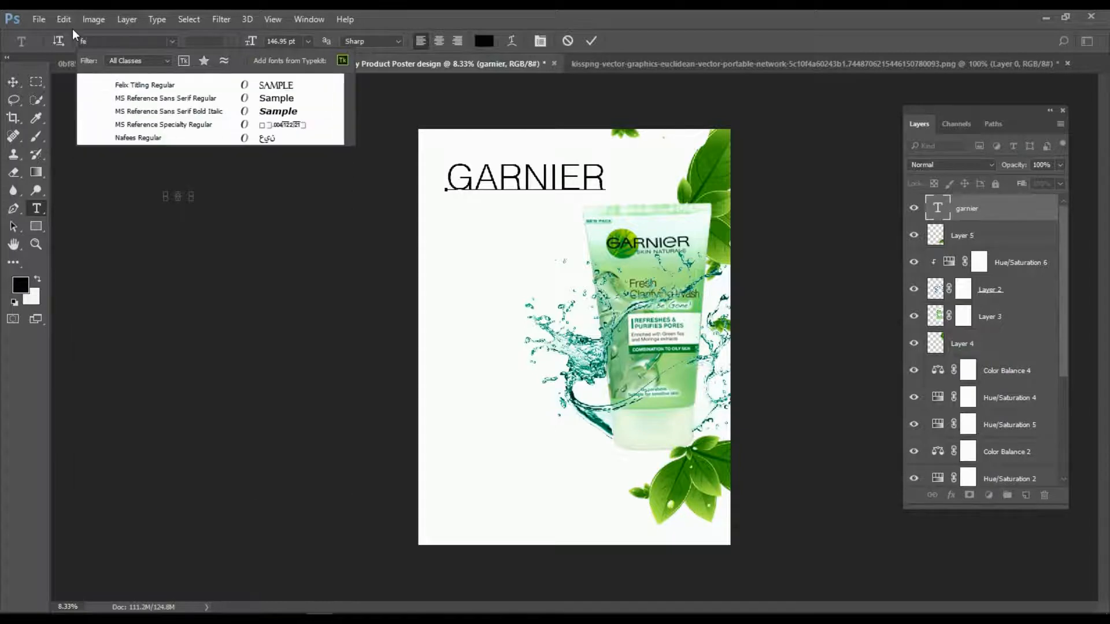
key("BackSpace")
key("BackSpace")
type("got")
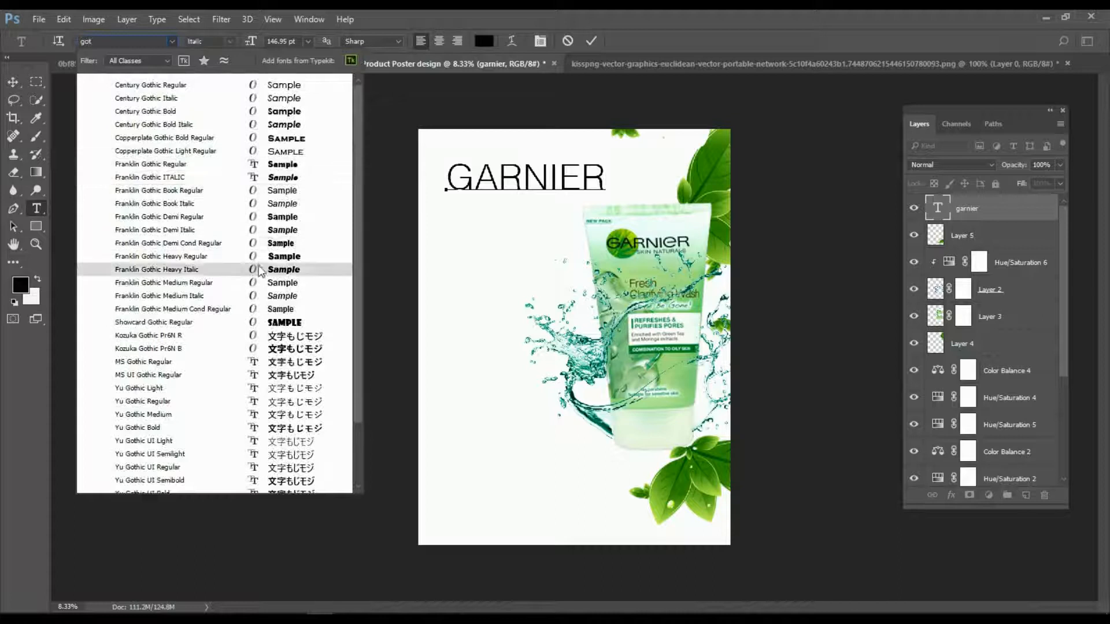
left_click(272, 178)
Select the whole GARNIER title text and set its font to Franklin Gothic ITALIC.
left_click_drag(605, 167, 445, 179)
left_click(152, 44)
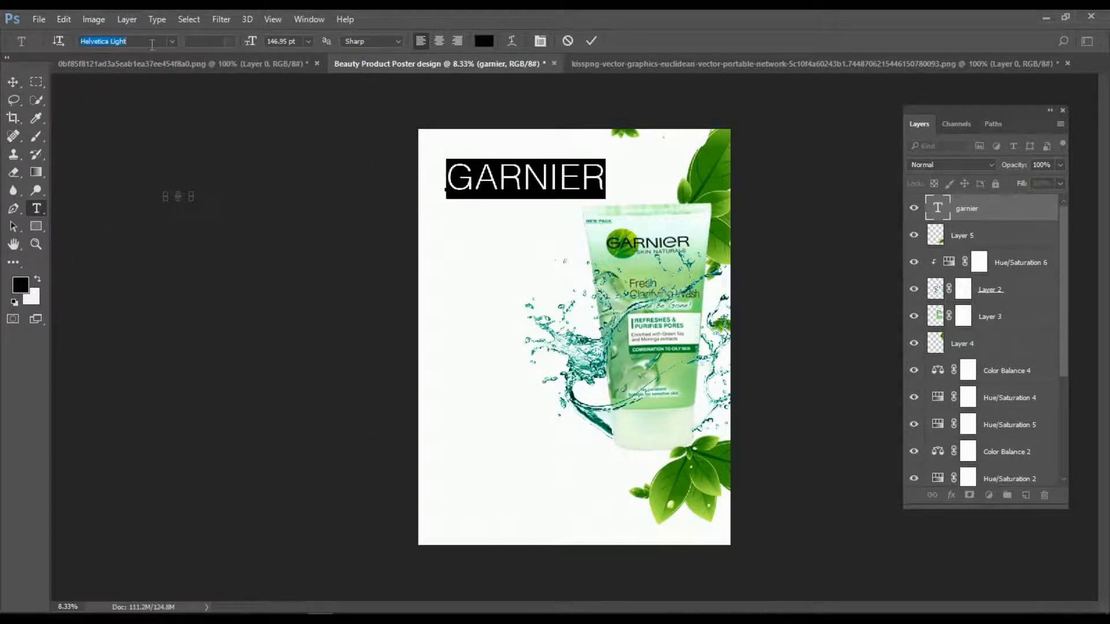
type("fra")
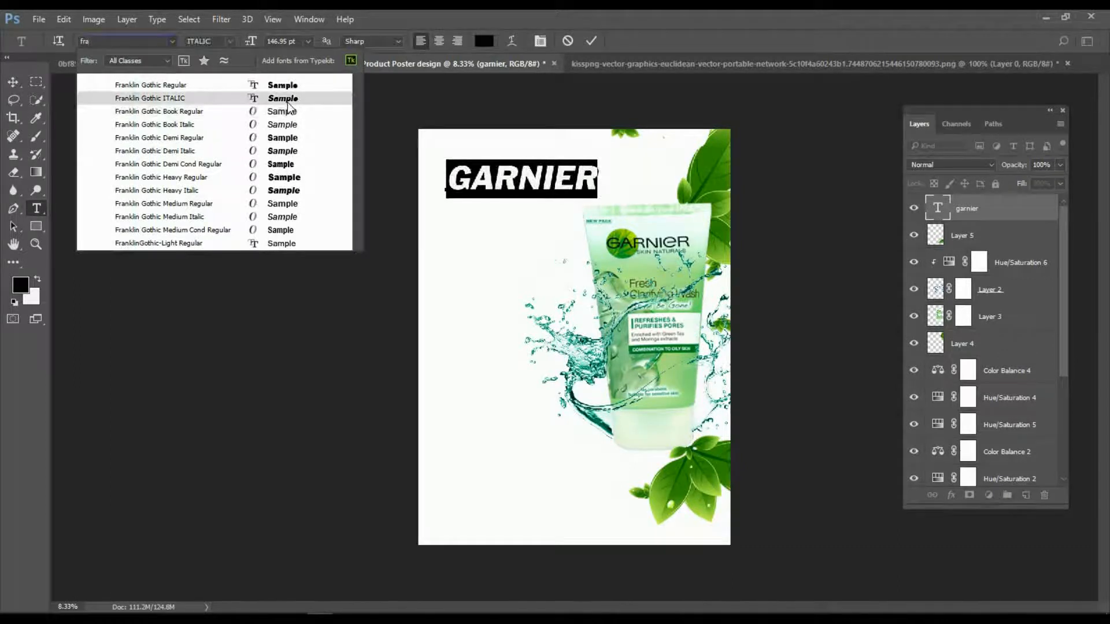
left_click(289, 100)
Color the GARNIER title bright green and move it toward the poster's left edge.
left_click(20, 285)
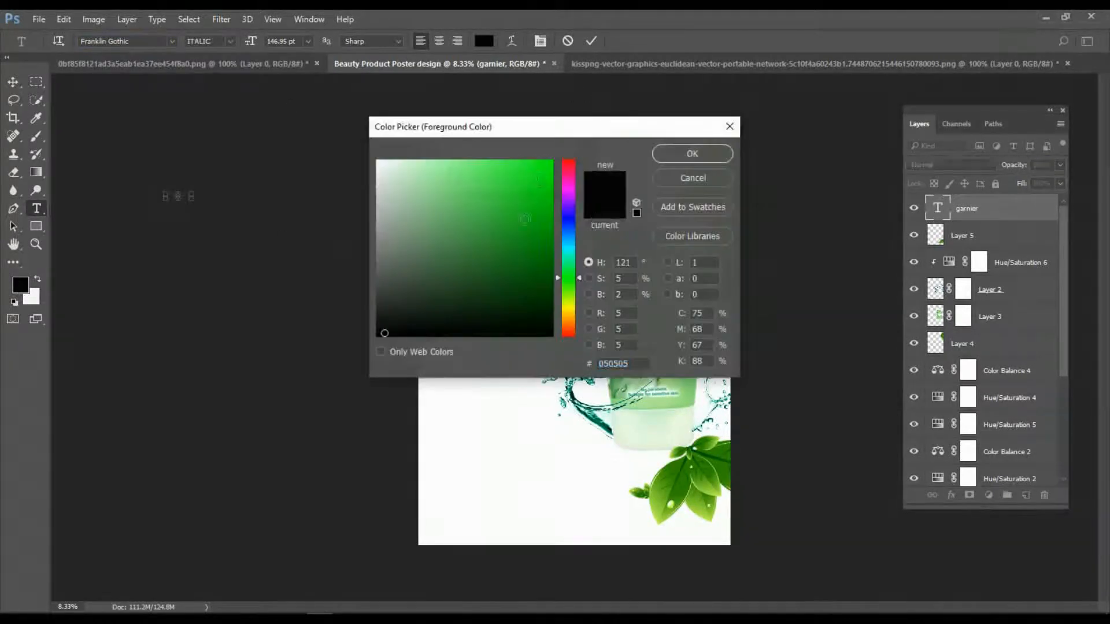
left_click(546, 168)
left_click(660, 153)
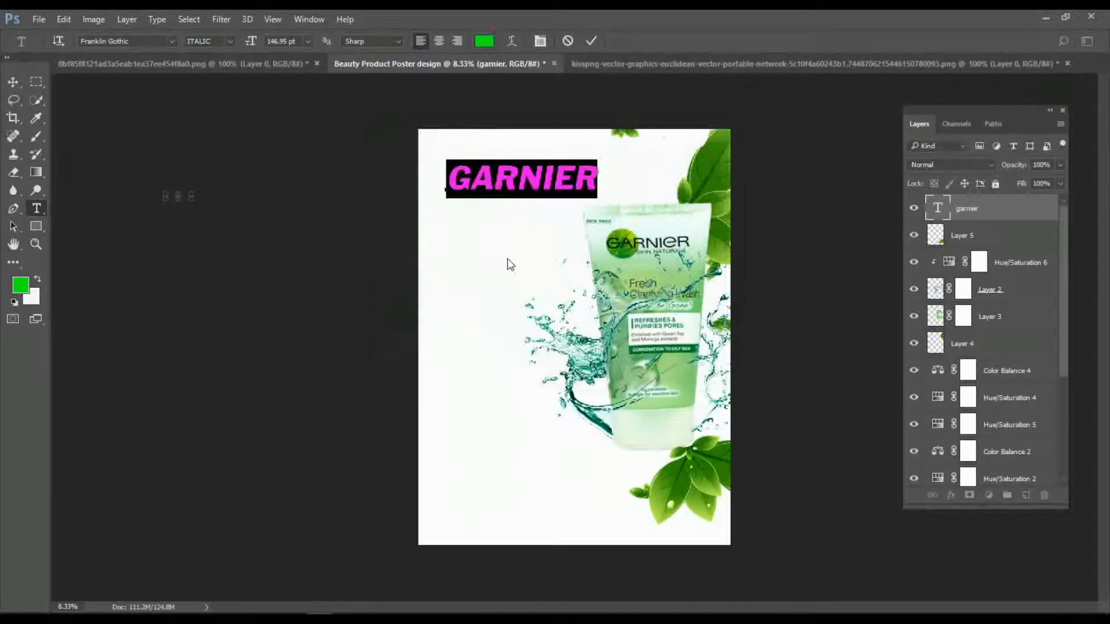
key("ctrl+Return")
left_click(13, 81)
left_click_drag(549, 179, 522, 180)
Reposition the GARNIER title and recolor it near-black green, #011502.
left_click(20, 284)
left_click(540, 320)
left_click(682, 154)
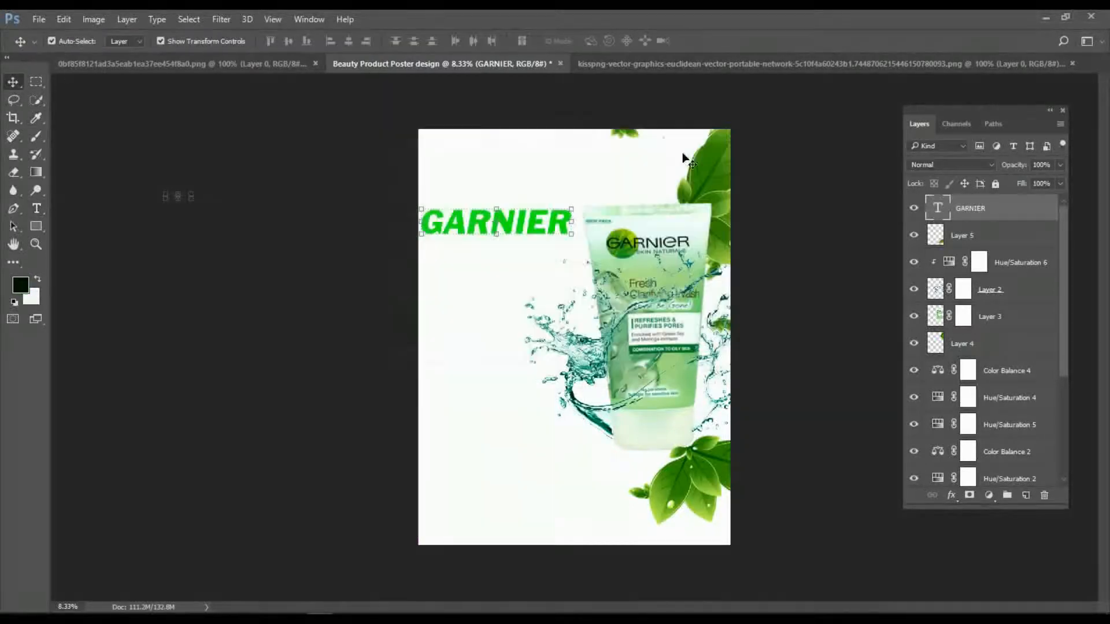
left_click_drag(535, 222, 273, 230)
left_click(36, 208)
left_click(20, 285)
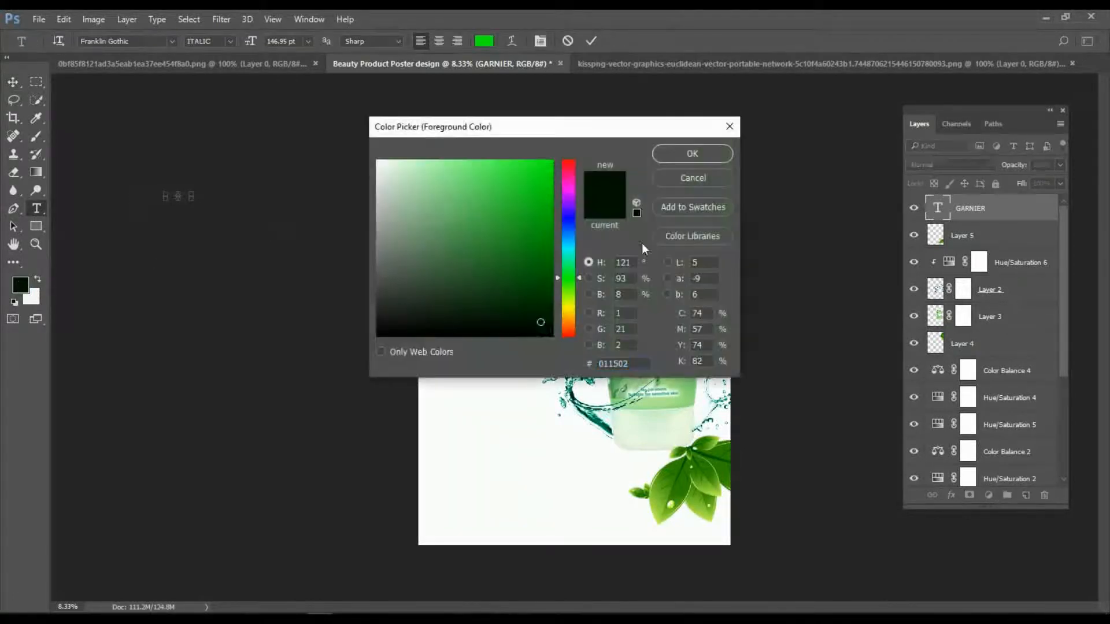
left_click(688, 153)
key("ctrl+Return")
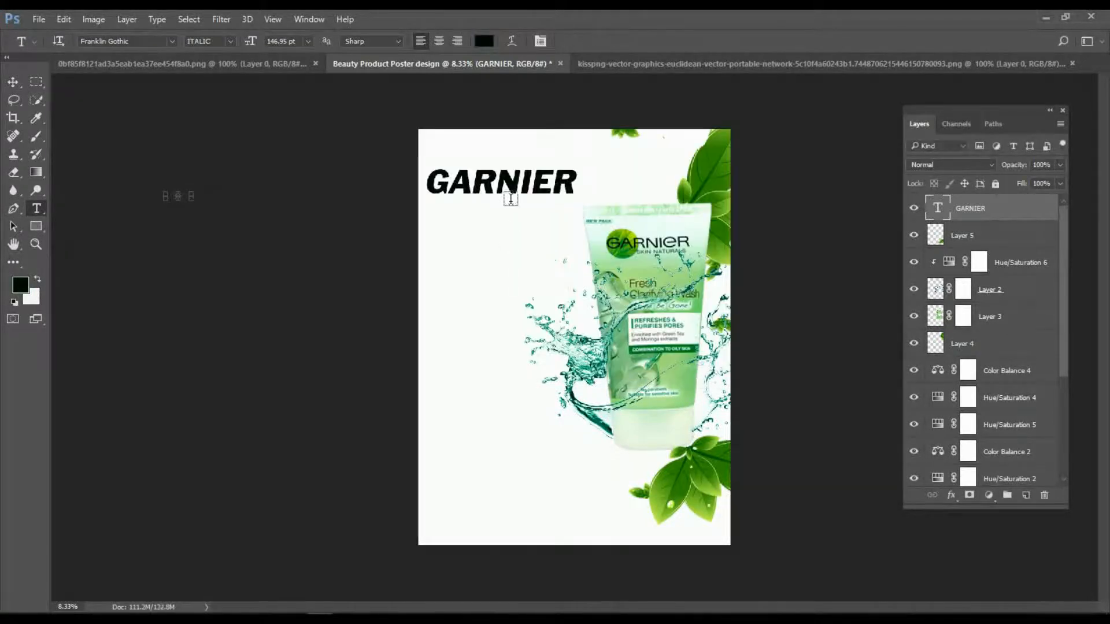
Scale the GARNIER title to about 73% wide and 82% high at the poster's upper-left edge.
key("v")
left_click_drag(555, 187, 553, 160)
key("ctrl+t")
key("Return")
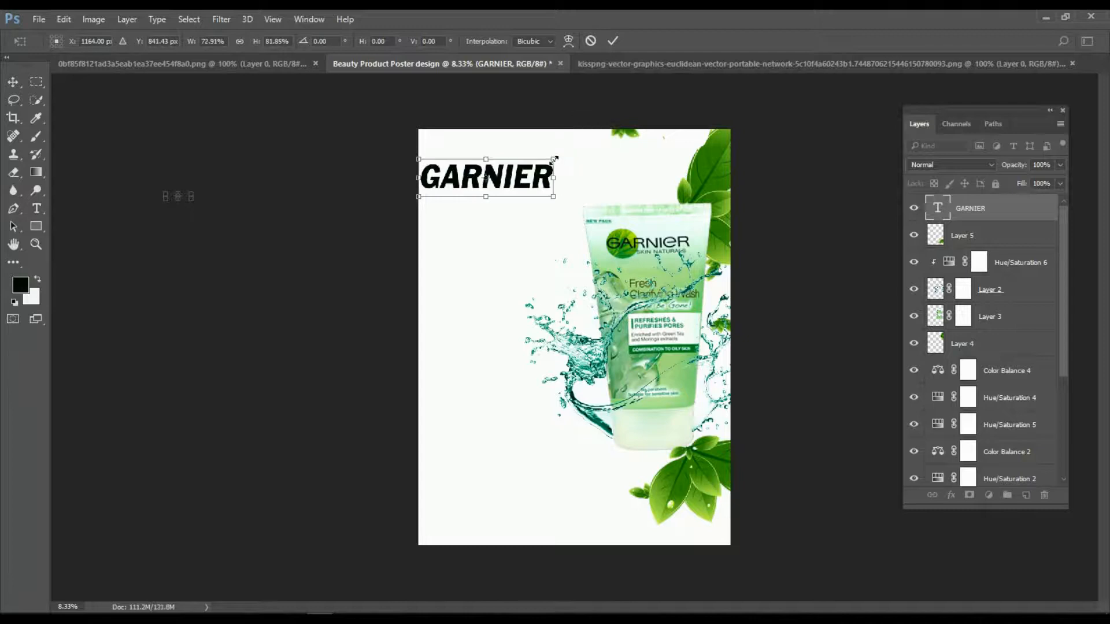
key("Return")
left_click_drag(479, 181, 495, 181)
left_click_drag(617, 106, 643, 195)
key("ctrl+z")
Scale the face wash tube in Layer 3 down slightly about its center.
left_click(673, 255)
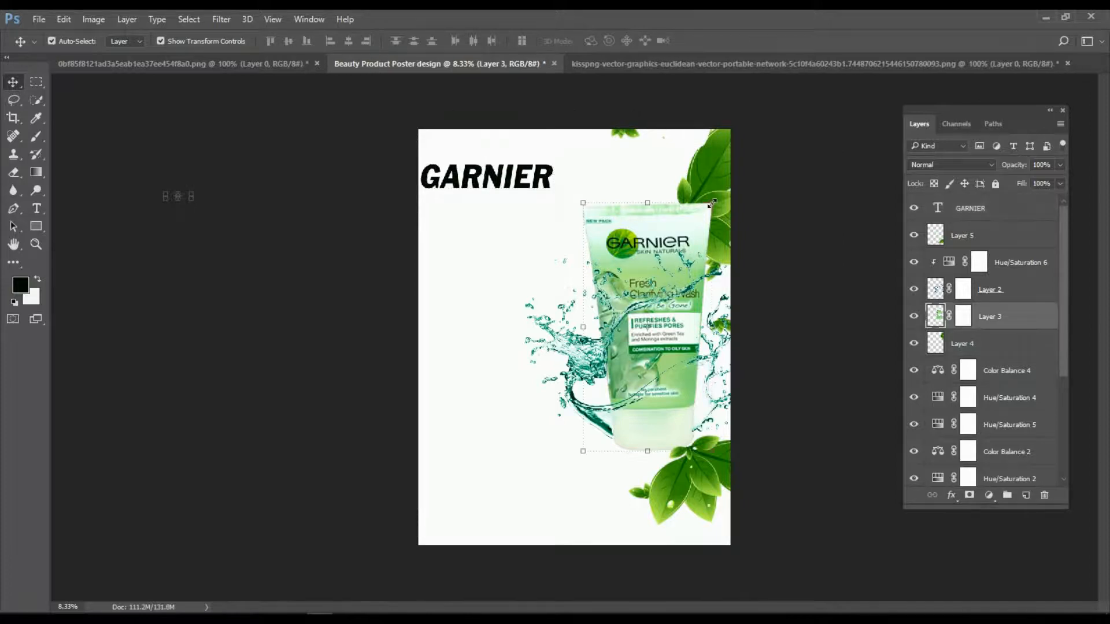
key("ctrl+t")
mouse_move(712, 204)
left_mouse_down()
mouse_move(695, 231)
mouse_move(707, 213)
left_mouse_up()
left_click(612, 40)
key("ctrl+t")
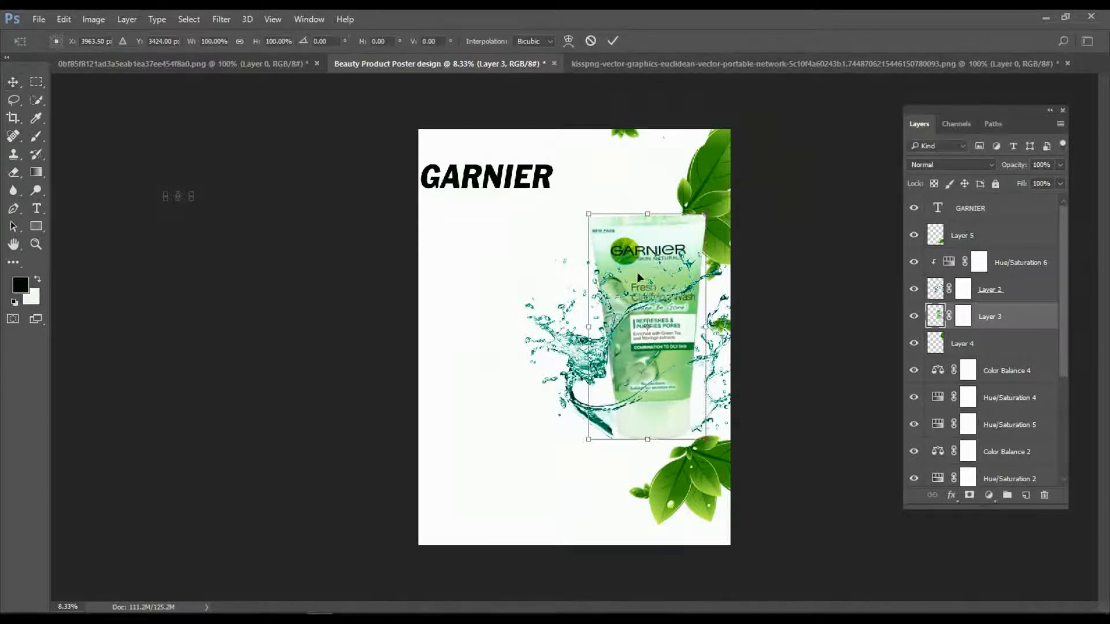
left_click(613, 41)
Scale the water splash to about 82% wide and 91% high and reposition it around the smaller tube.
left_click_drag(585, 375, 587, 377)
left_click_drag(745, 248, 730, 265)
left_click_drag(604, 357, 621, 347)
left_click_drag(748, 338, 736, 344)
left_click_drag(617, 351, 609, 367)
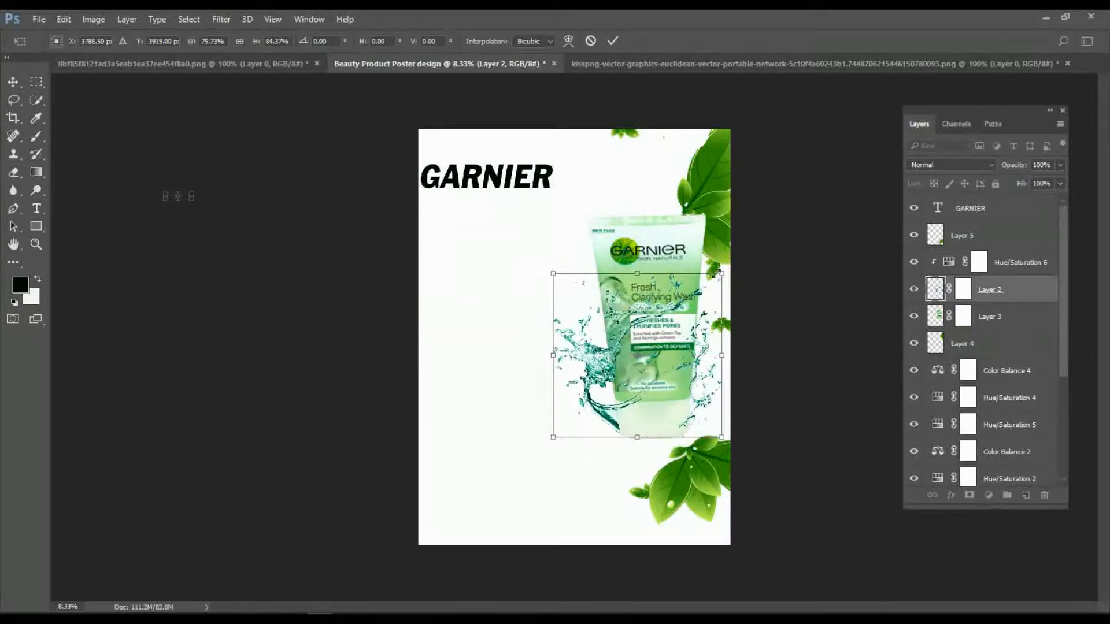
left_click_drag(721, 272, 730, 260)
left_click_drag(602, 356, 593, 357)
left_click(612, 40)
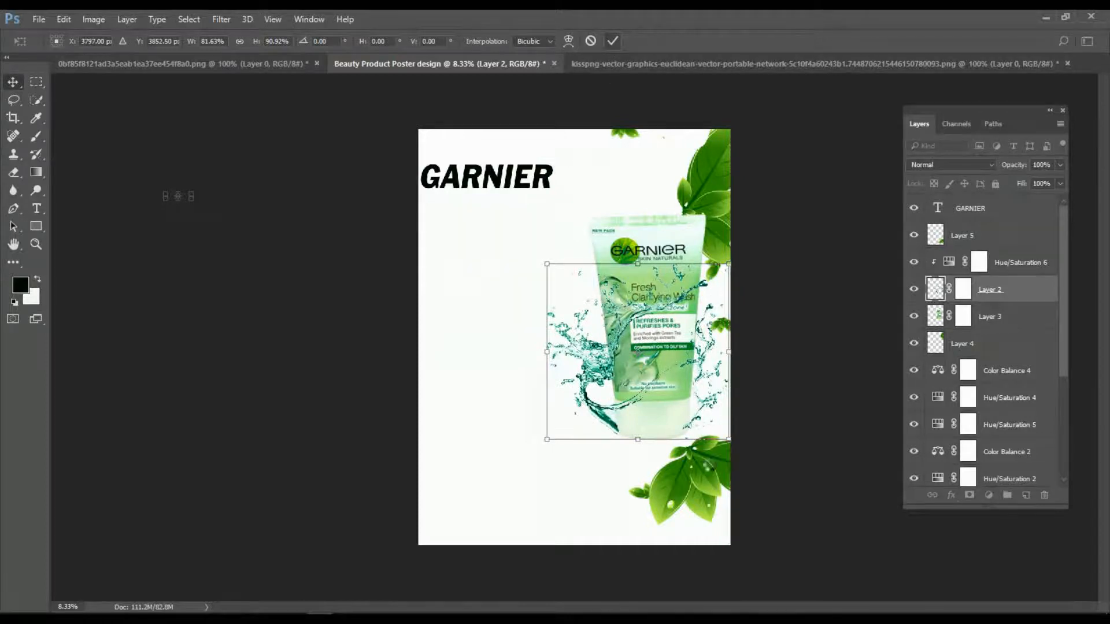
Move the lower-right leaves up against the tube's base and shift the GARNIER title right, away from the poster's edge.
left_click_drag(705, 481, 703, 461)
left_click(795, 300)
left_click_drag(482, 180, 497, 179)
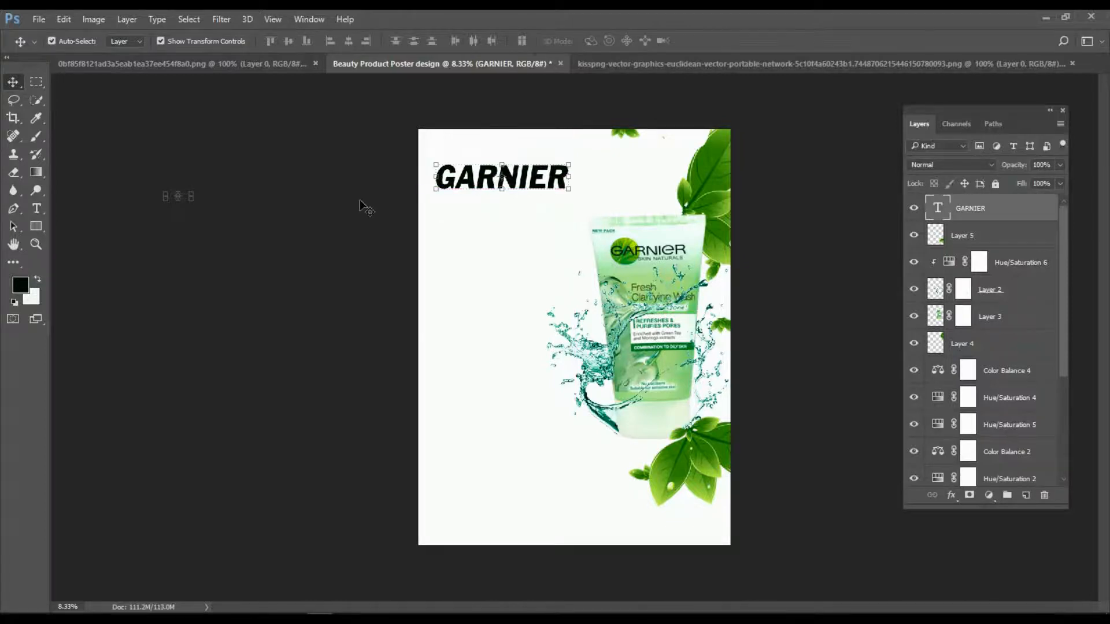
Recolor the GARNIER title text dark green.
left_click(20, 285)
left_click(538, 303)
left_click(693, 153)
left_click(38, 208)
double_click(572, 176)
left_click(21, 285)
left_click_drag(540, 270, 543, 292)
left_click(657, 152)
left_click(591, 41)
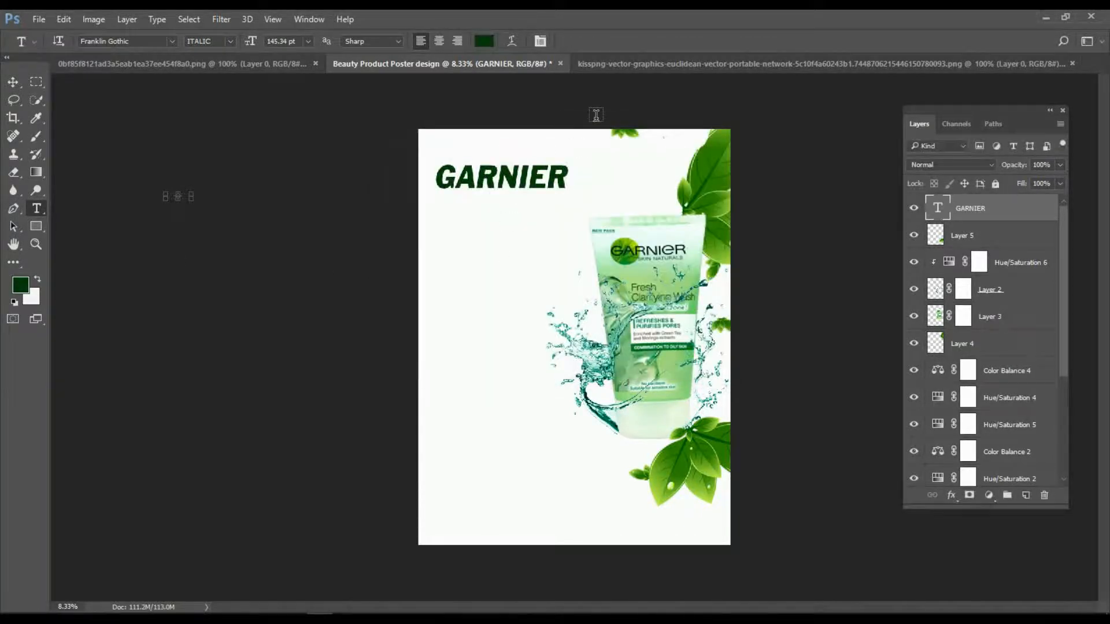
left_click(570, 185)
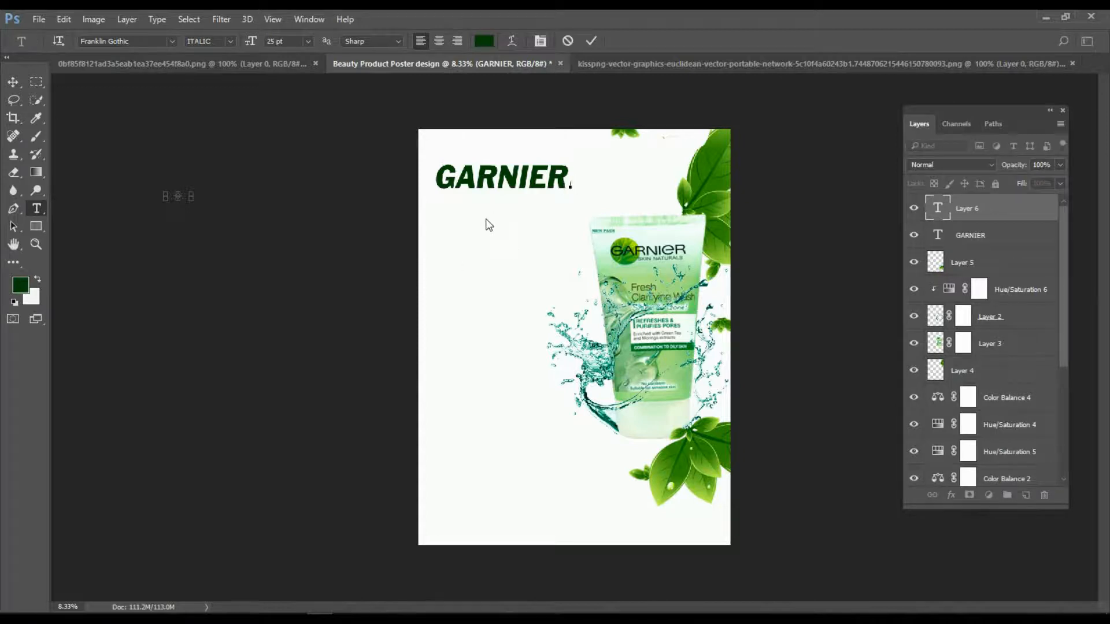
left_click(591, 41)
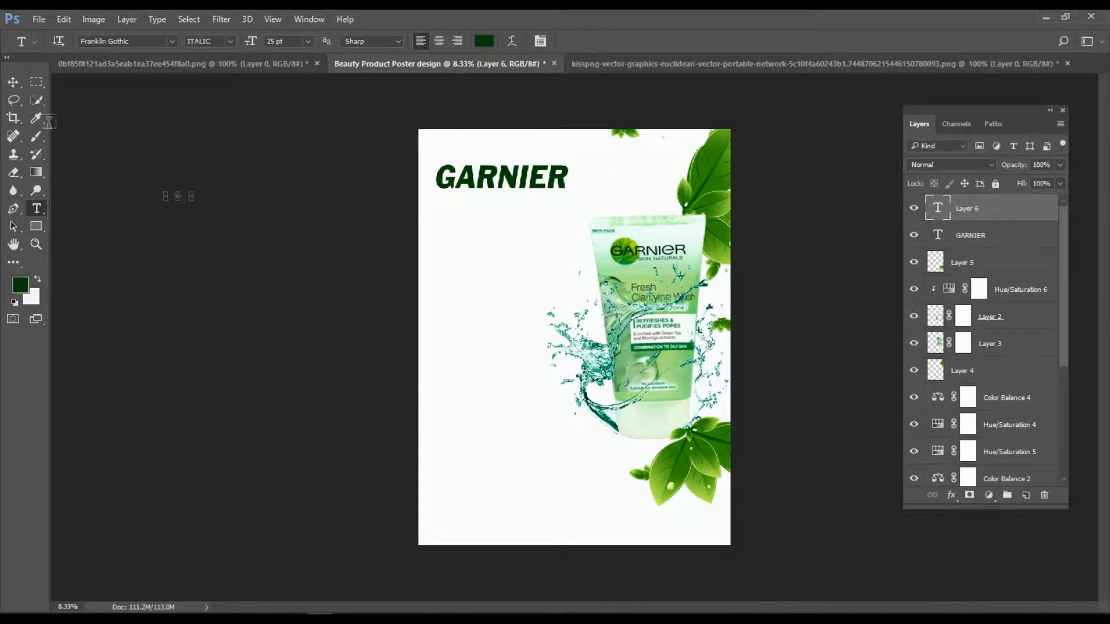
Enlarge the GARNIER title to about 121% wide and 115% high and shift it right within the poster's upper-left area.
key("v")
left_click(493, 182)
mouse_move(571, 165)
left_mouse_down()
mouse_move(595, 131)
mouse_move(583, 156)
left_mouse_up()
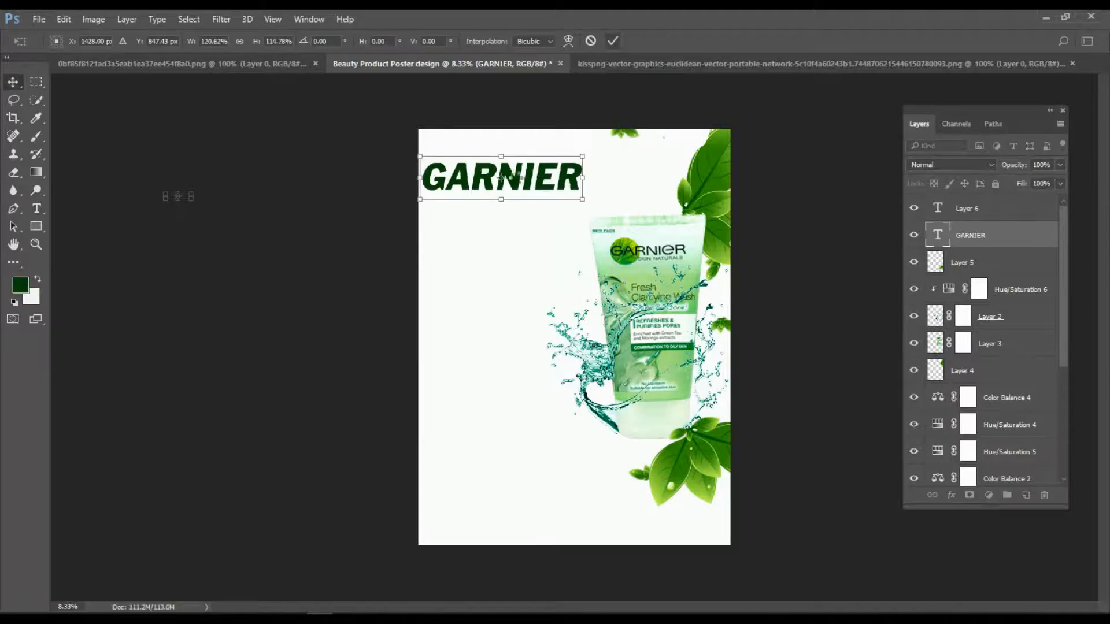
left_click(613, 40)
mouse_move(518, 179)
left_mouse_down()
mouse_move(540, 185)
mouse_move(509, 177)
left_mouse_up()
left_click(284, 183)
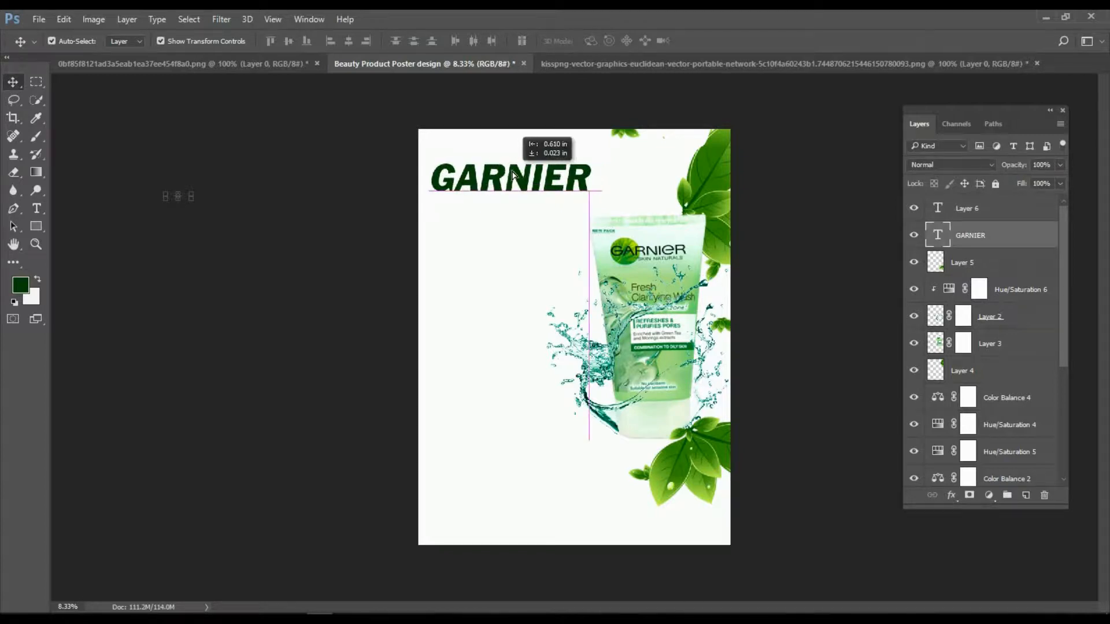
Add the text "Facewash" below the GARNIER title.
left_click(237, 154)
key("t")
left_click(237, 154)
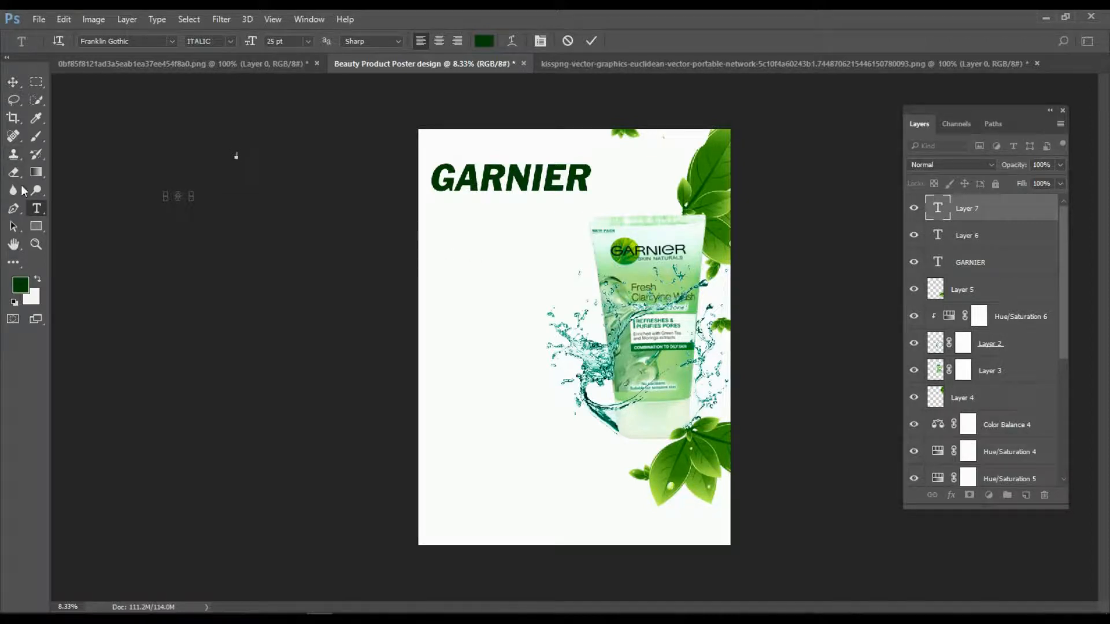
left_click(13, 82)
left_click(36, 209)
left_click(455, 234)
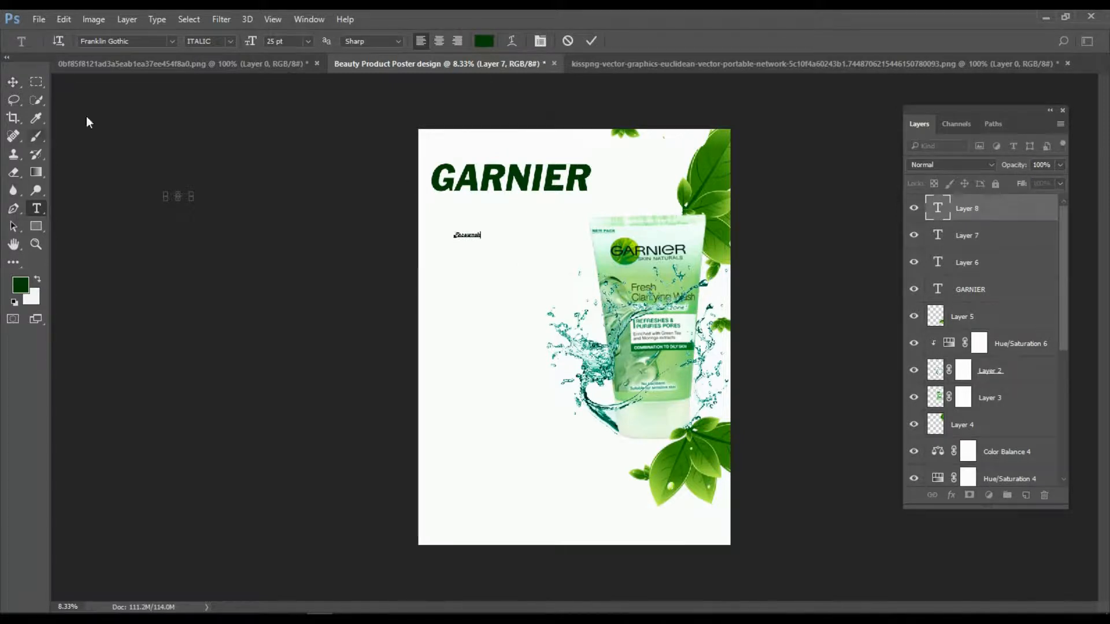
Set the "Facewash" text to 60 pt in Franklin Gothic Book.
left_click(172, 41)
type("fra")
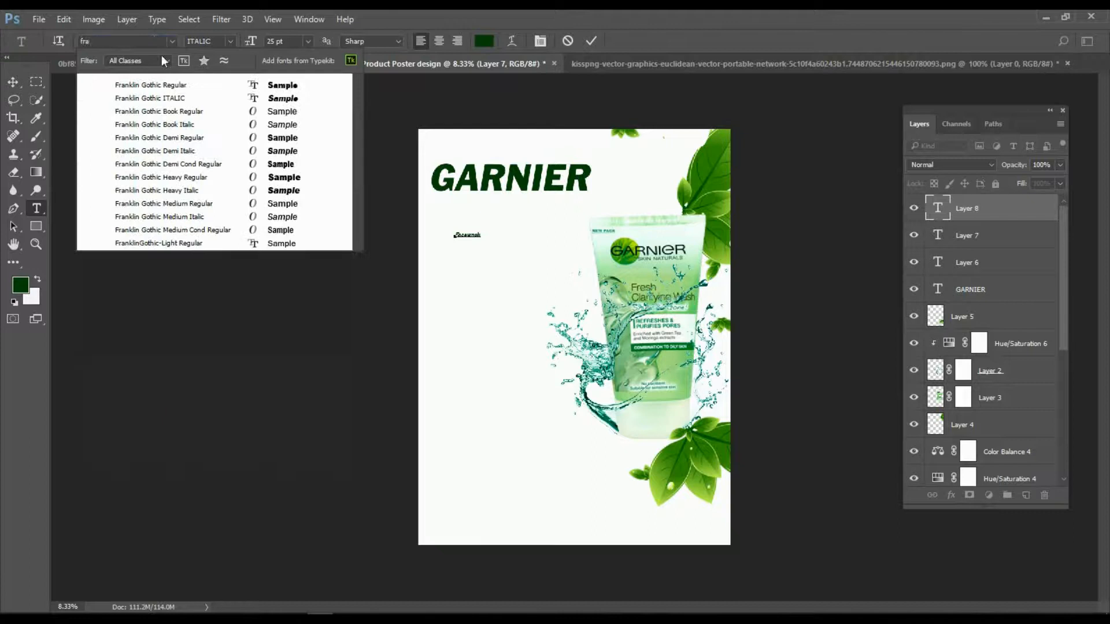
left_click(285, 111)
double_click(472, 237)
left_click(307, 41)
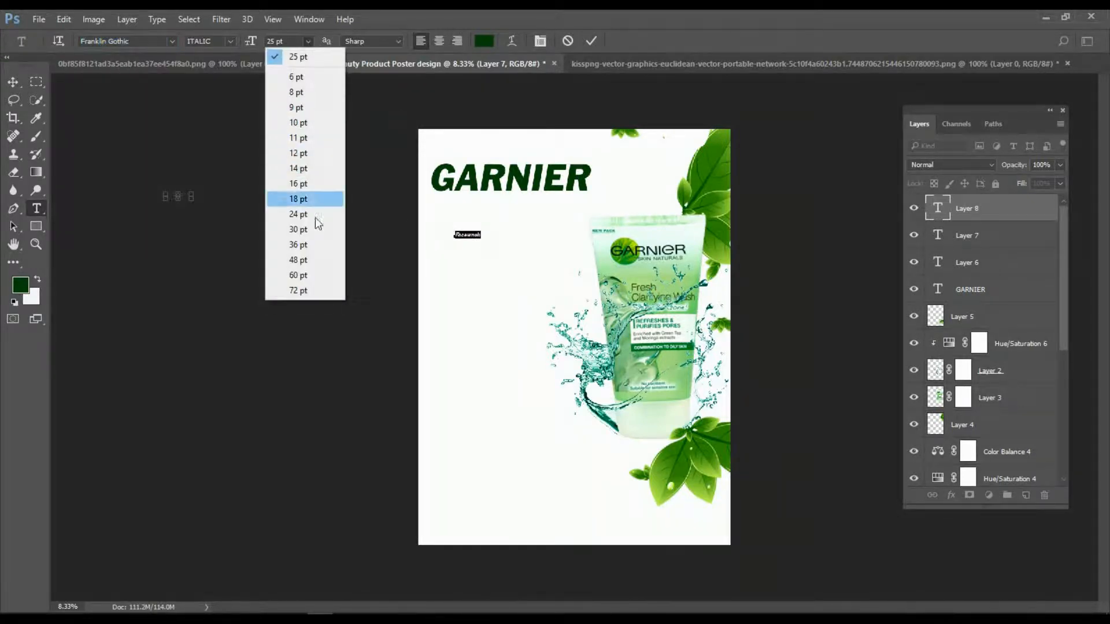
left_click(299, 230)
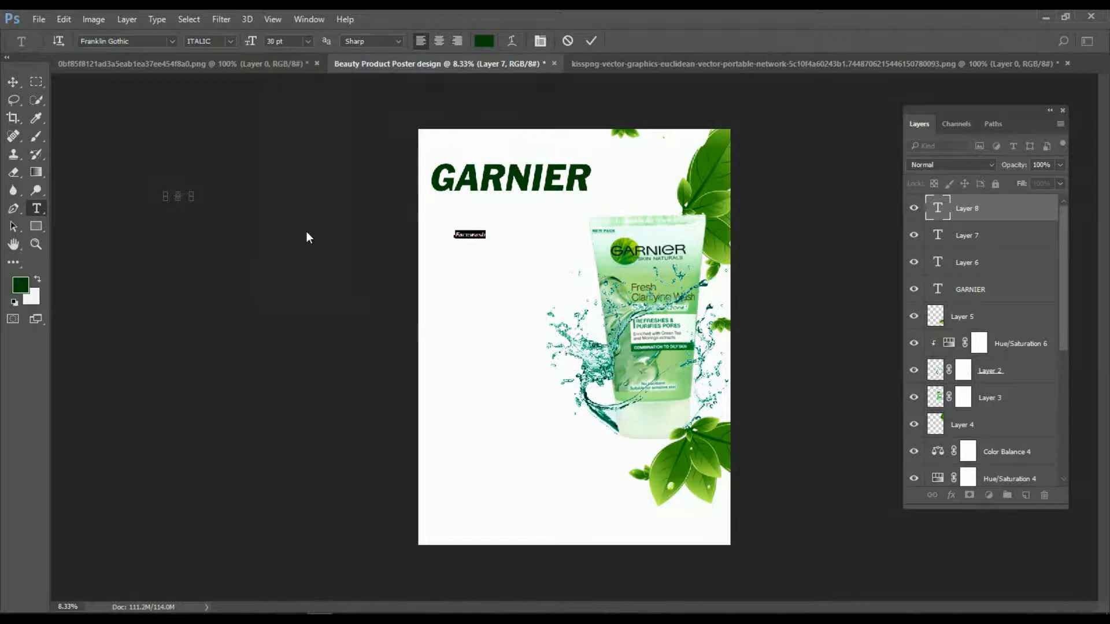
left_click(306, 42)
left_click(309, 272)
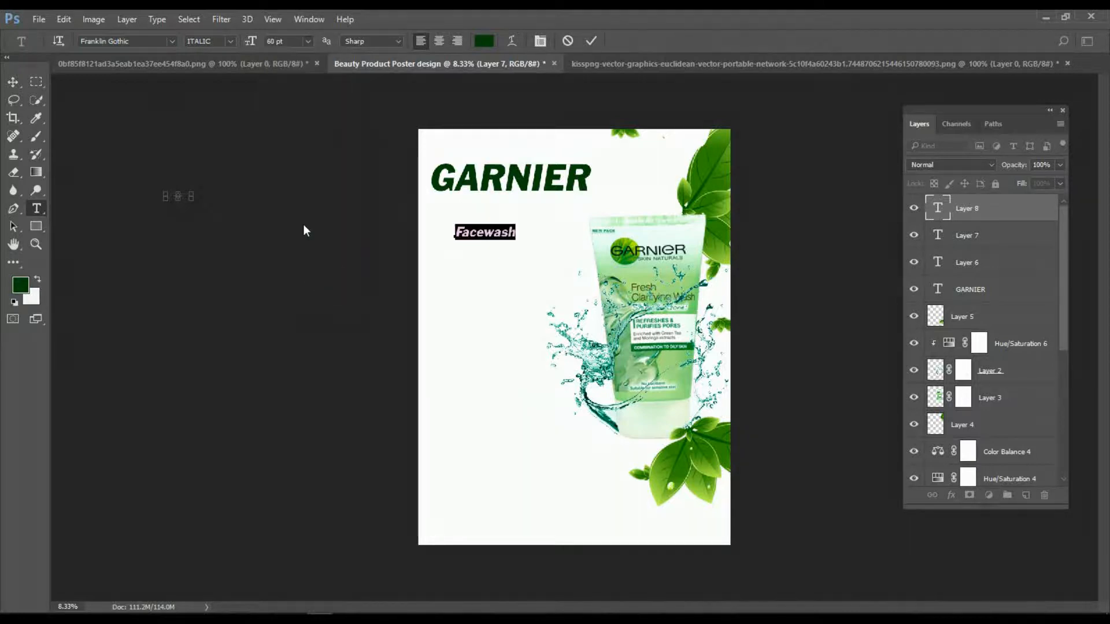
left_click(172, 40)
left_click(203, 82)
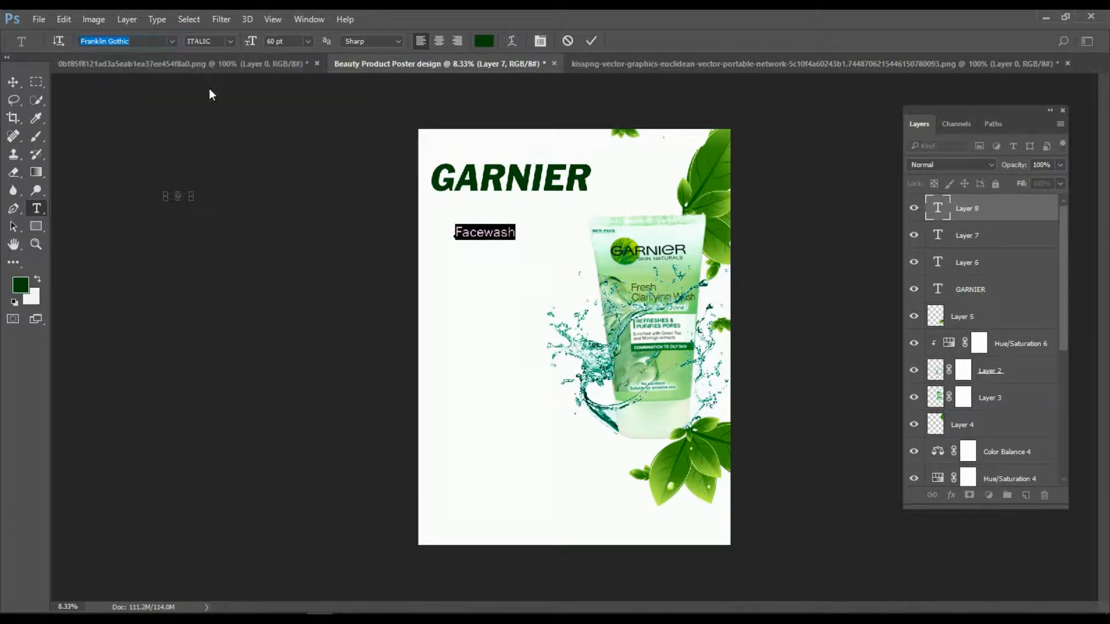
Move "Facewash" directly under the GARNIER title and enlarge it to about 243% wide and 155% high.
left_click(16, 82)
left_click_drag(489, 232, 591, 190)
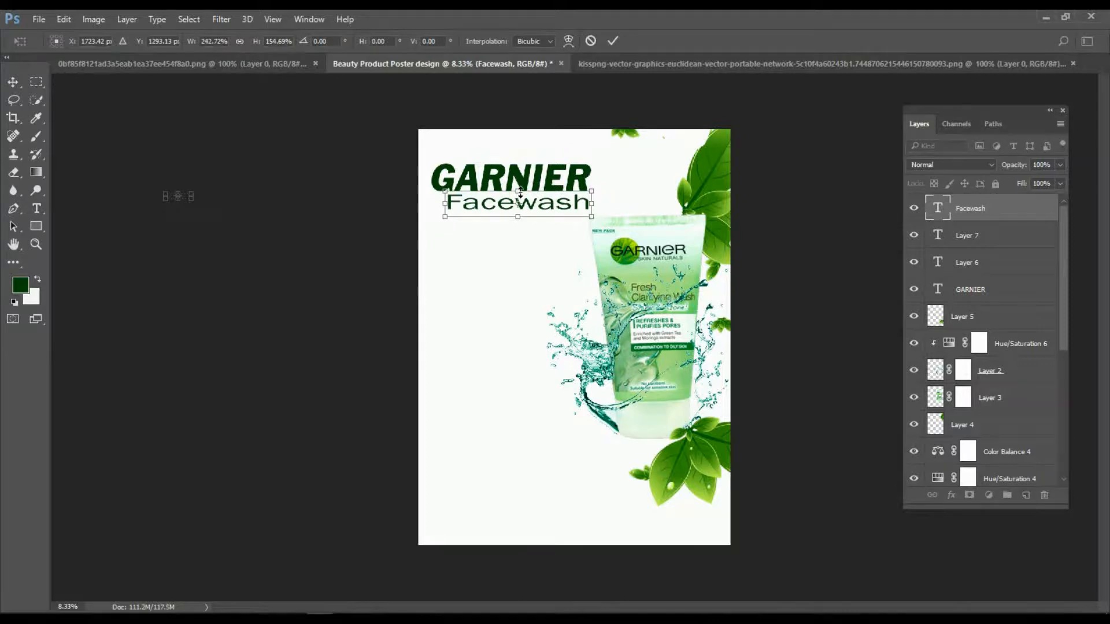
key("v")
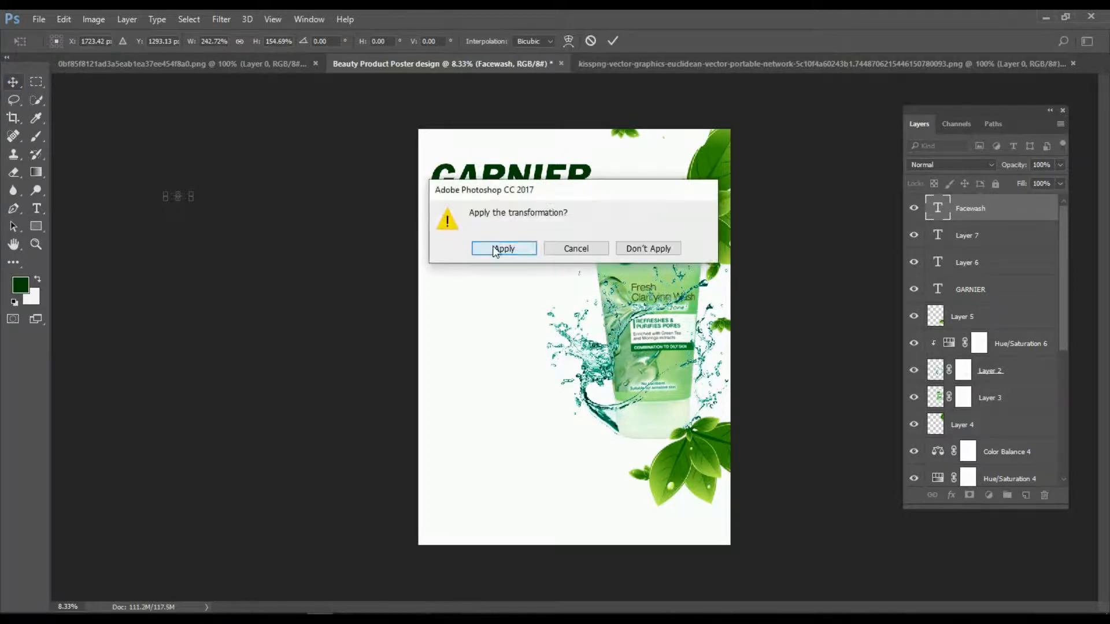
left_click(508, 248)
Shrink the "Facewash" text to well under the title's width and nudge it right beneath the GARNIER title.
left_click_drag(549, 209, 592, 202)
left_click_drag(512, 210, 515, 206)
key("ctrl+z")
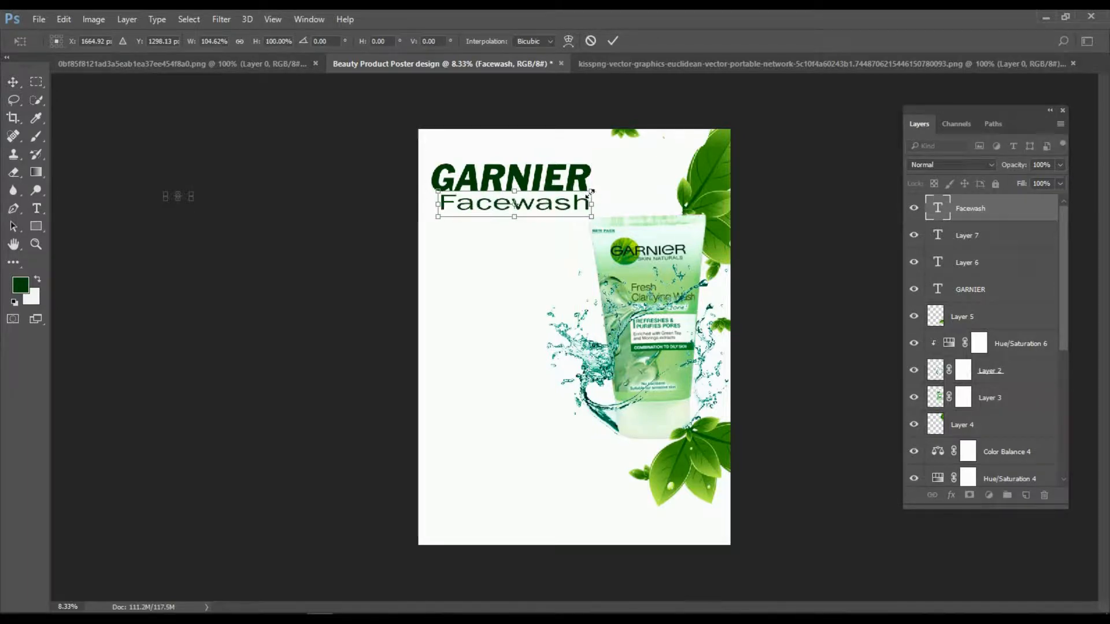
left_click_drag(592, 191, 533, 205)
left_click(613, 41)
key("Right")
key("Right")
key("Right")
key("Down")
key("Right")
key("Right")
key("Right")
Add a text block below the title reading "Clean our face and make skin Beautiful. Best facewash dissolve dirt and impurities and make skin fresh.".
key("t")
left_click(435, 250)
type("Clea")
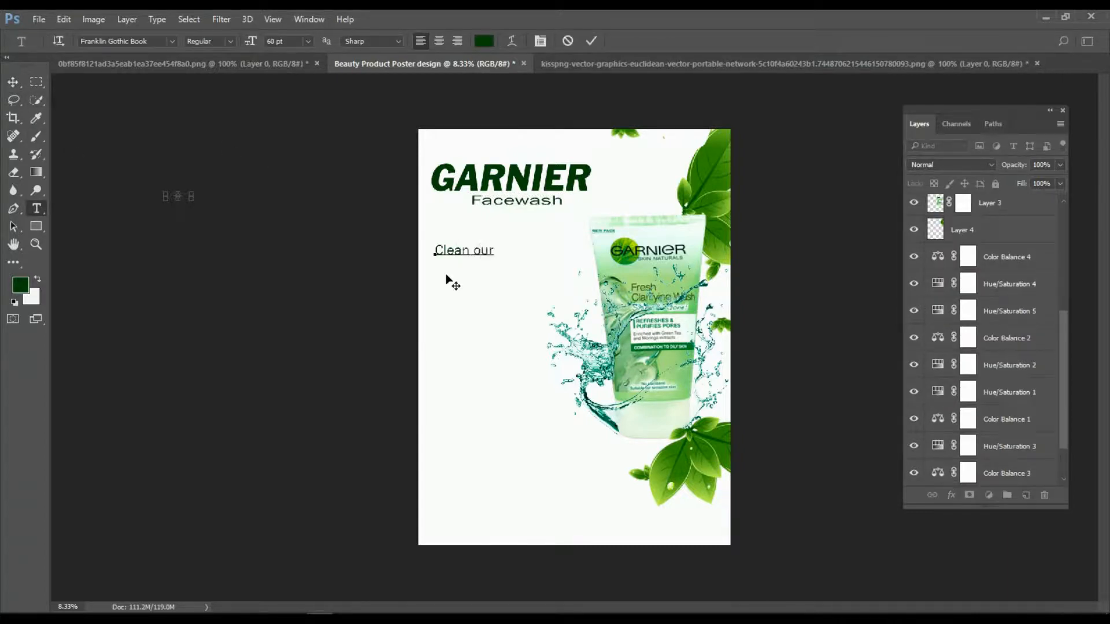
type("n our face and make skin Beautiful.")
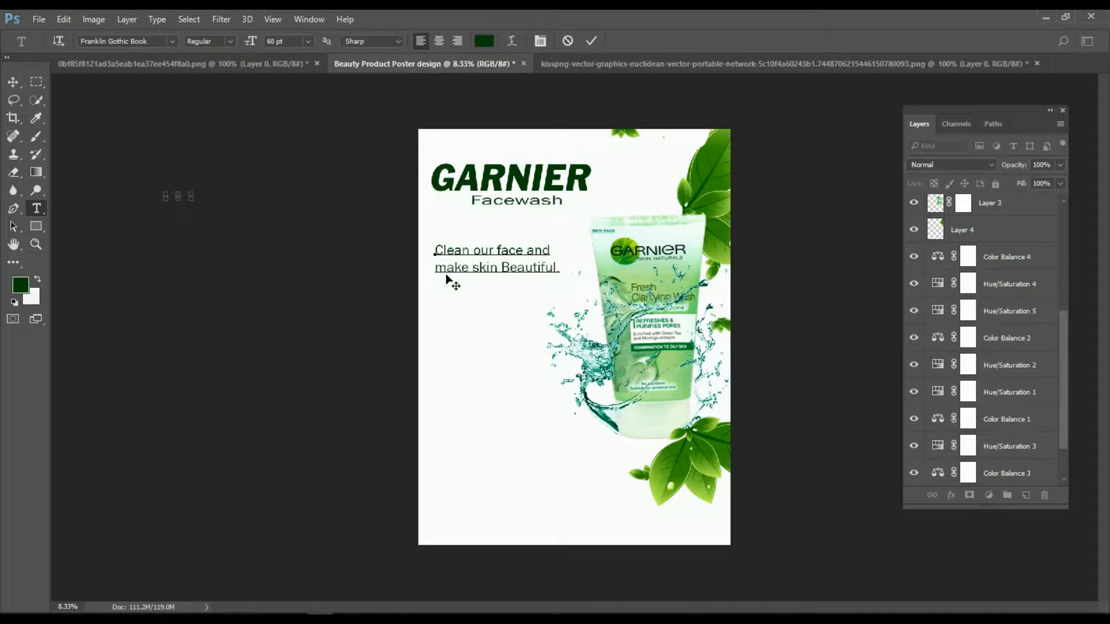
type("facewash")
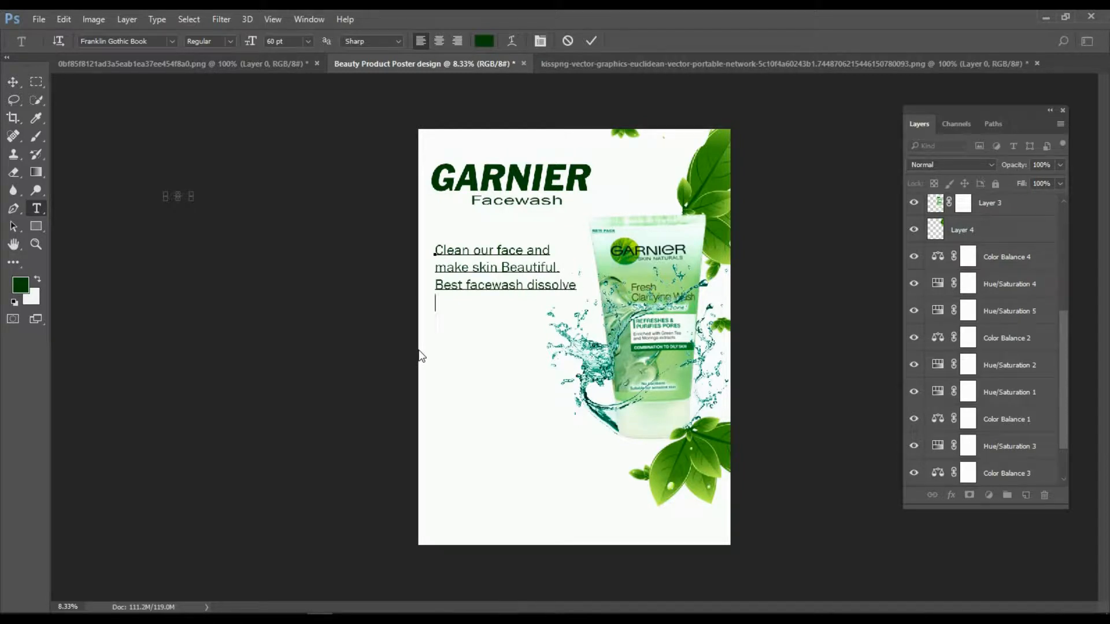
type("dissolve dirt and impurities")
key("Return")
type("and make skin fresh.")
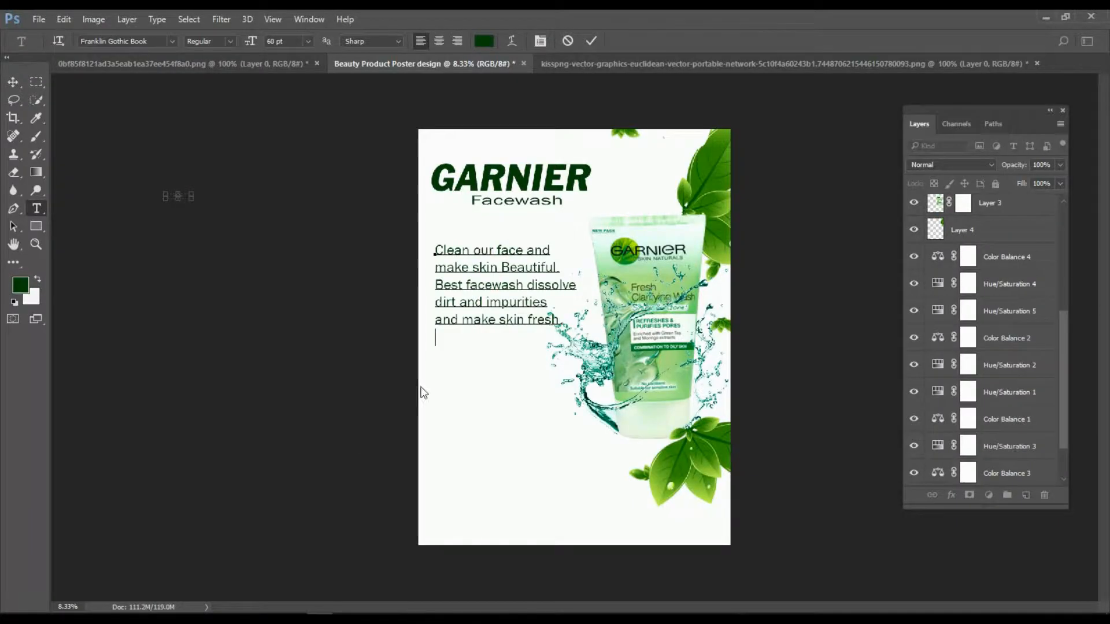
Continue the paragraph with "Availabe for all type of face. Protect your face with dirty thing dust and sun.".
type("ilabe for all type")
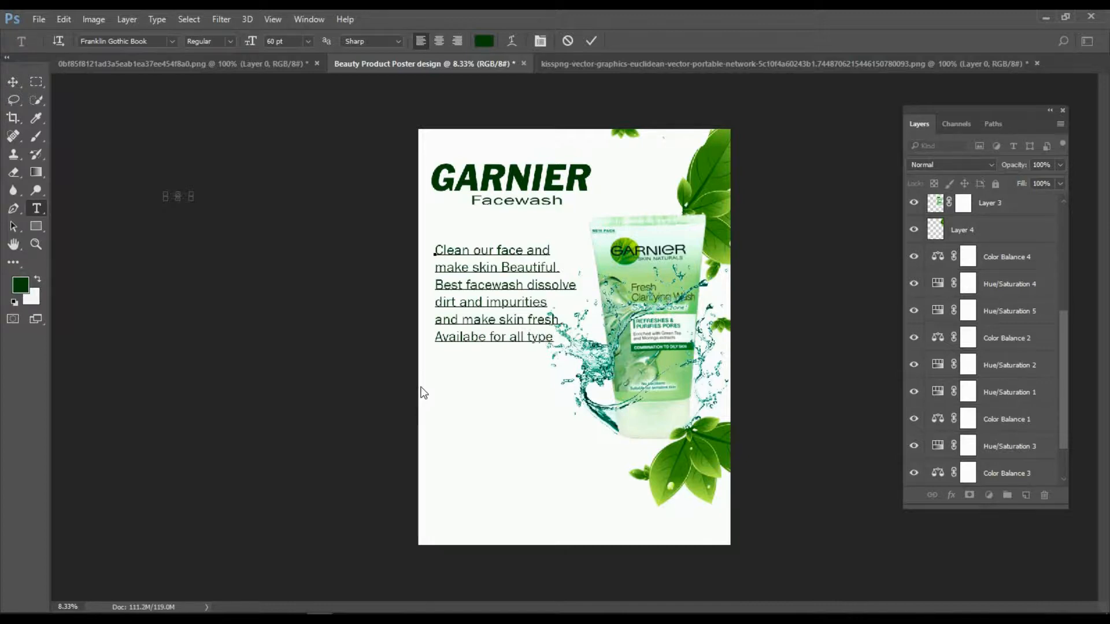
type("face ")
type(" Protect ")
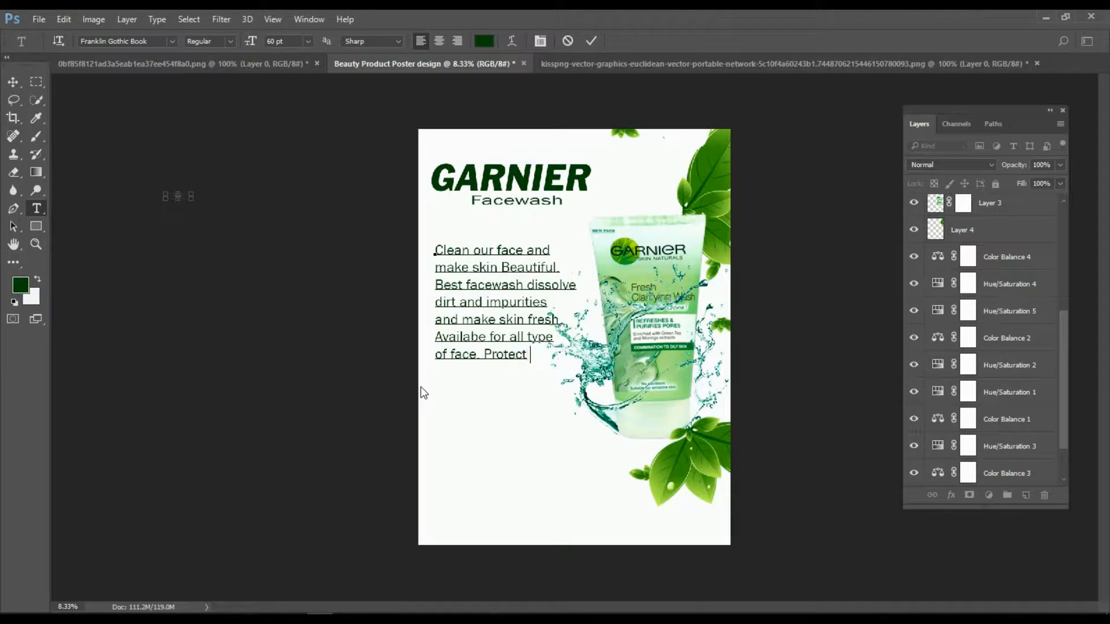
type("your face with dirty thing dust and sun.")
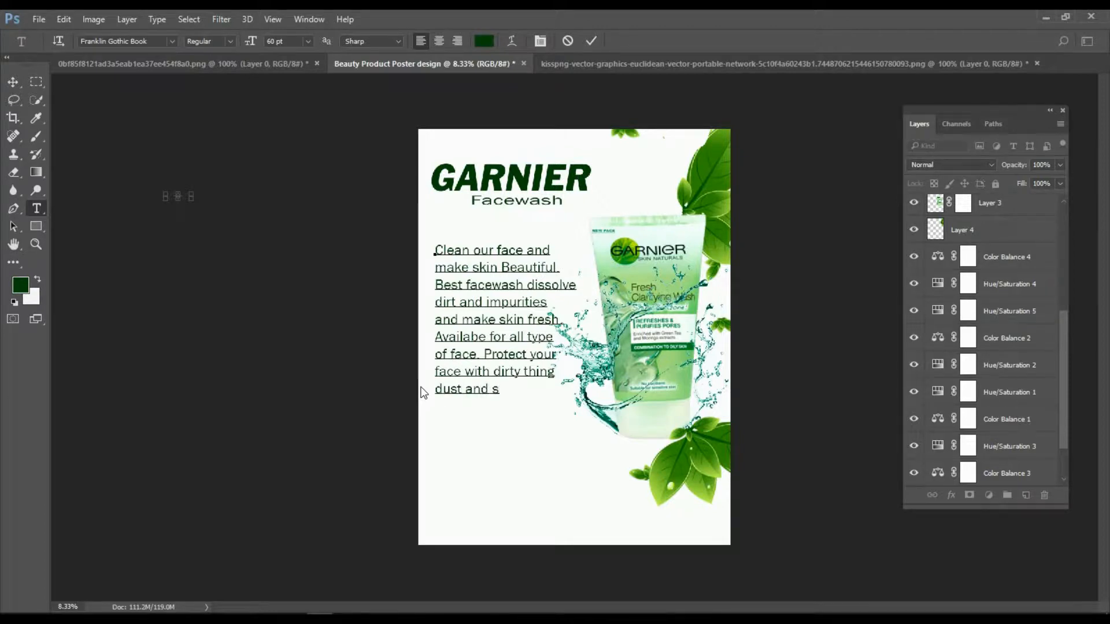
left_click(13, 81)
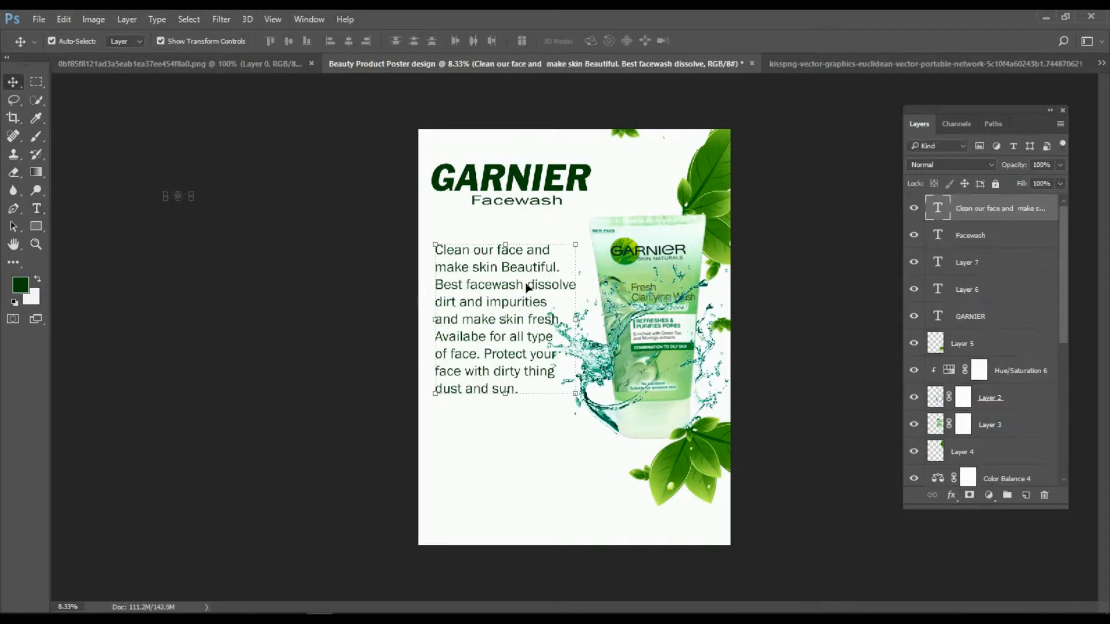
Scale the paragraph to about 87% wide and 92% high and move it up toward the title, near the poster's left edge.
key("ctrl+t")
left_click_drag(575, 245, 559, 256)
left_click_drag(503, 334, 470, 315)
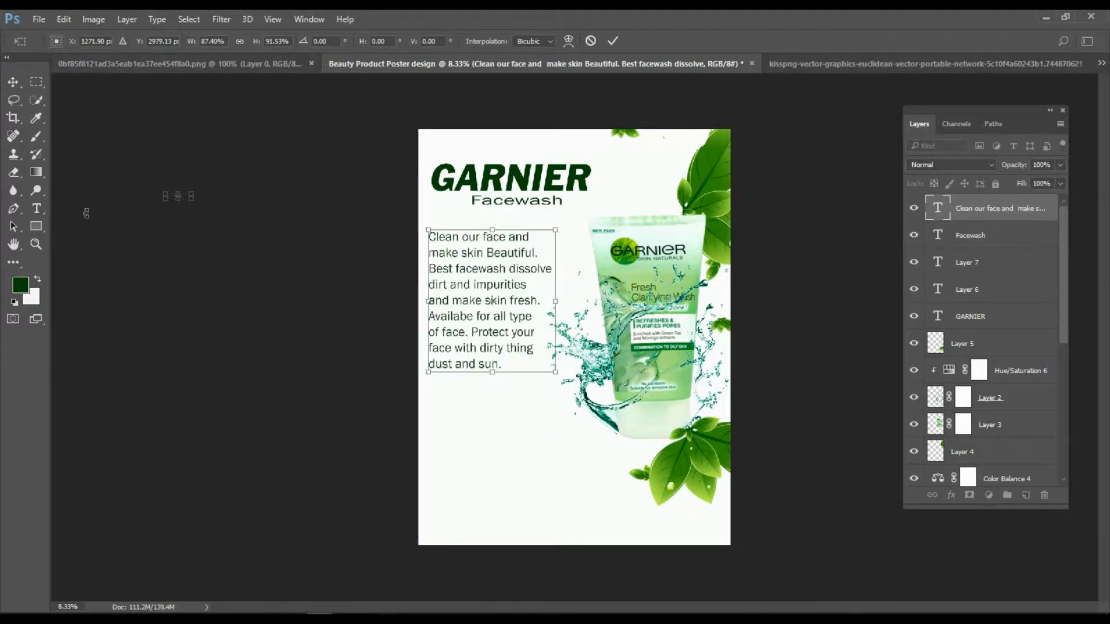
Change the whole paragraph's font to Helvetica Light.
left_click(36, 208)
left_click(502, 250)
left_click(502, 365)
key("ctrl+a")
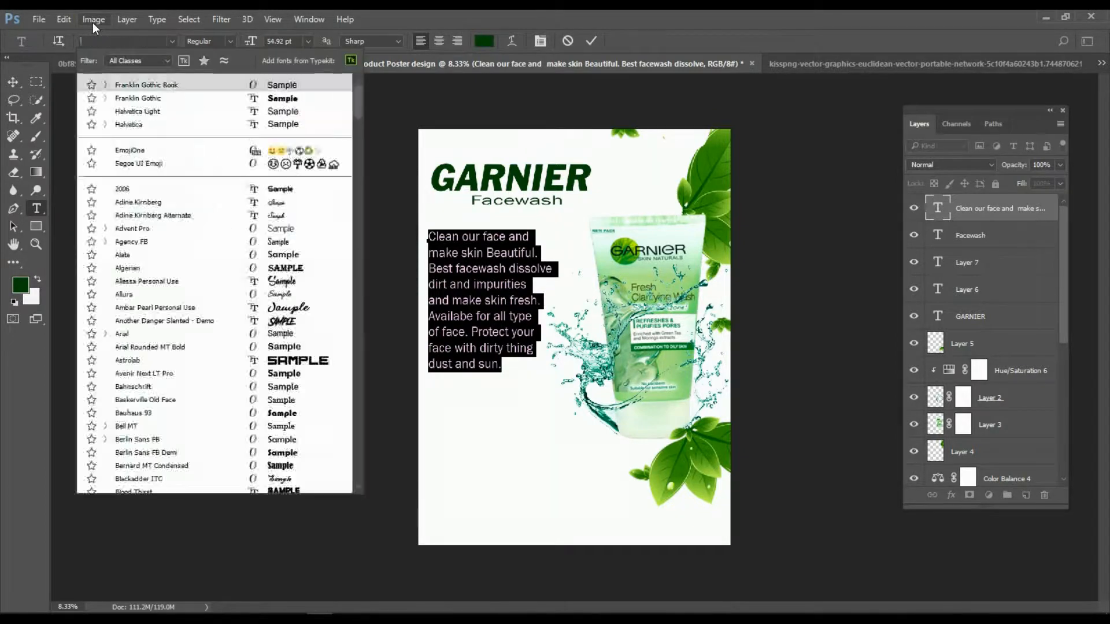
type("helvetica")
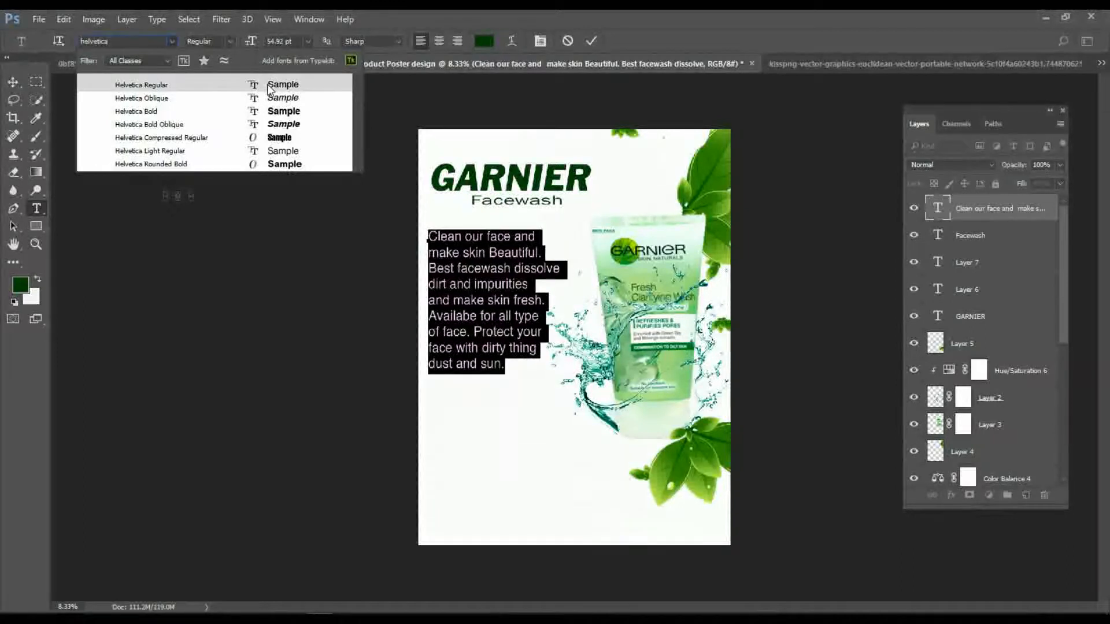
left_click(274, 152)
left_click(590, 41)
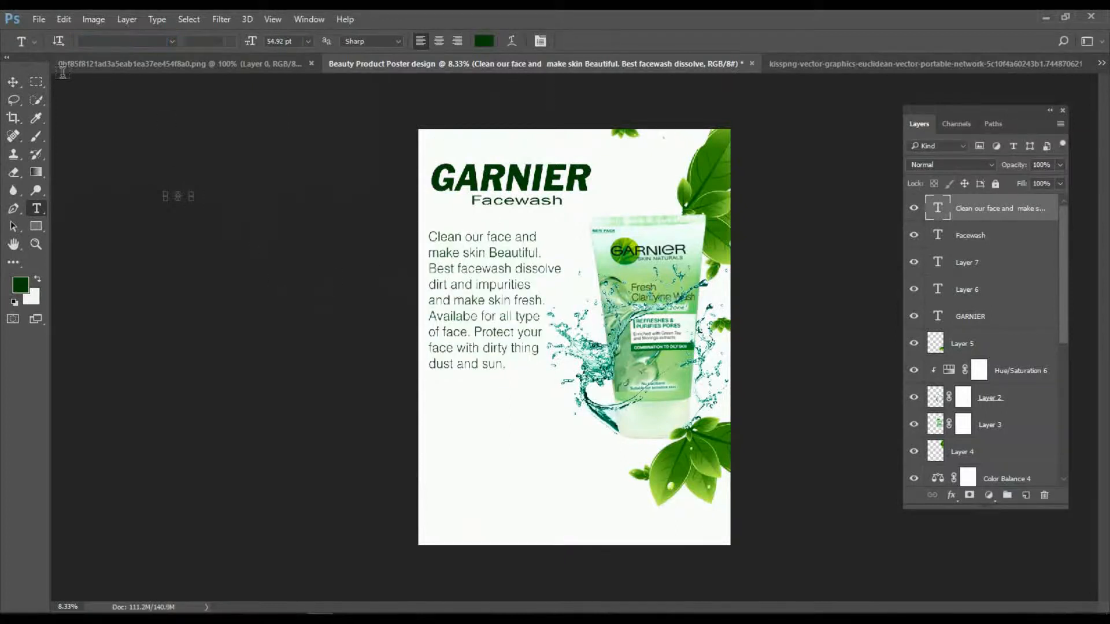
Set the whole paragraph's font size to 48 pt.
left_click(505, 365)
left_click_drag(504, 366, 427, 236)
left_click(308, 41)
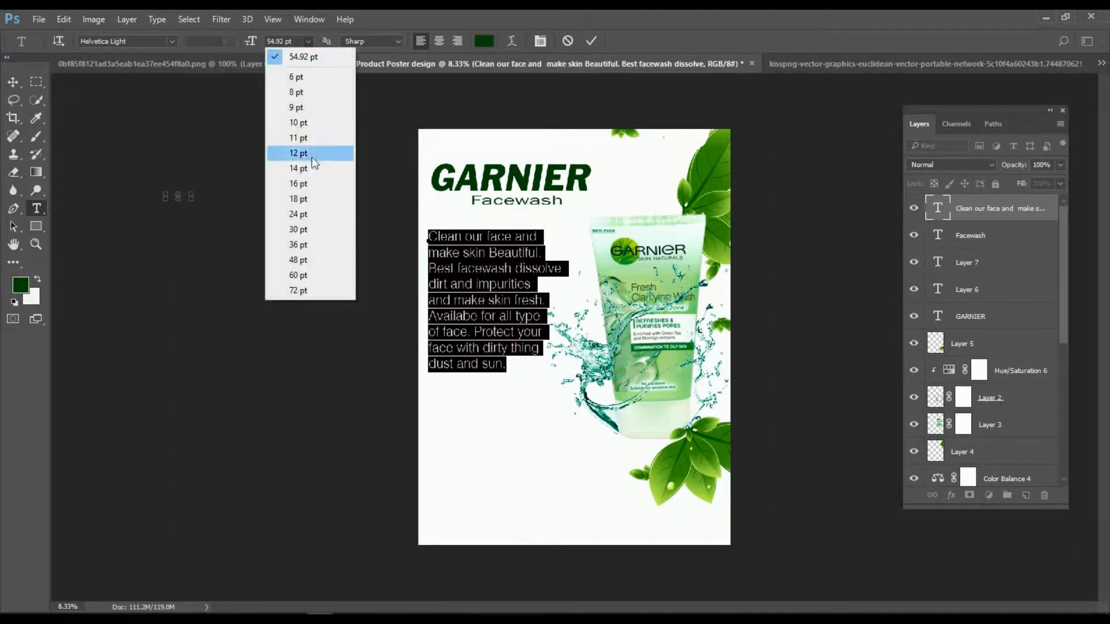
left_click(315, 259)
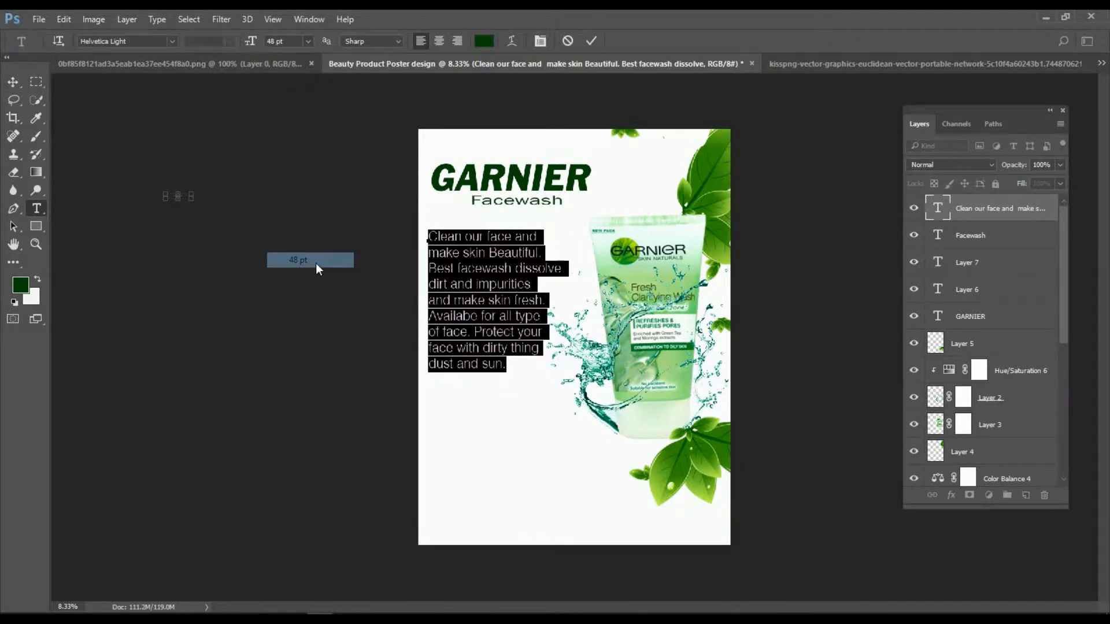
left_click(594, 41)
key("v")
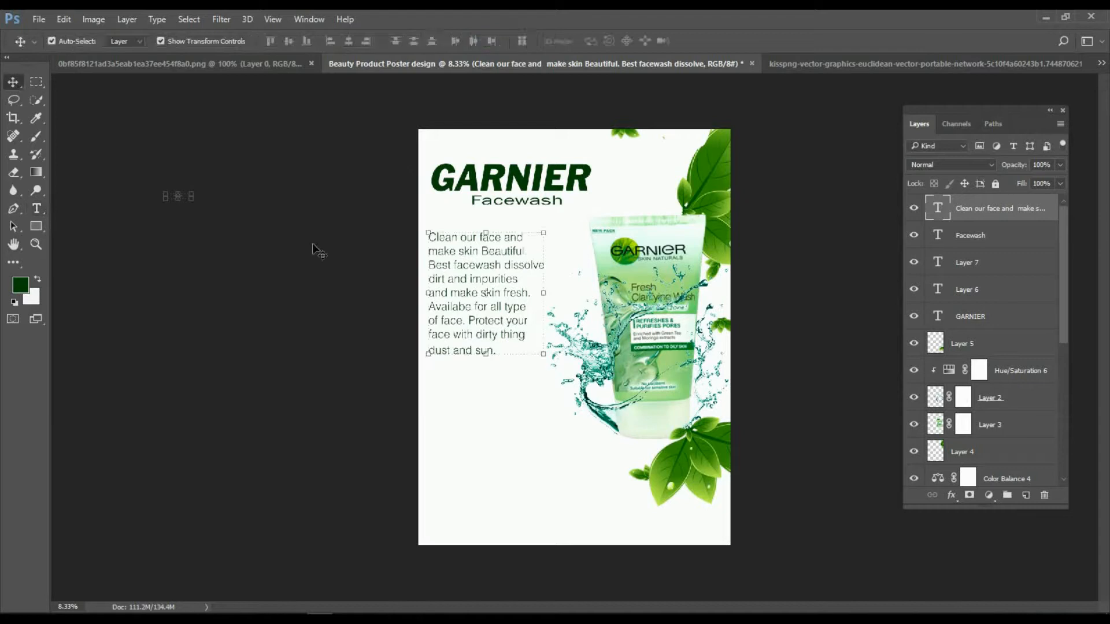
left_click(318, 254)
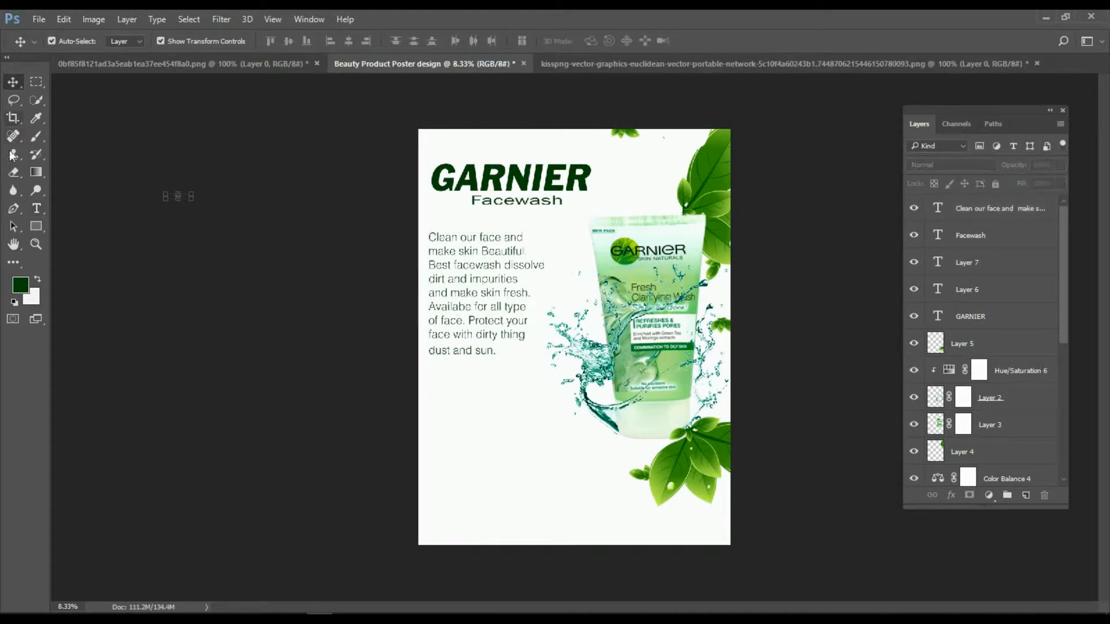
left_click(36, 208)
left_click(443, 419)
type("www.g")
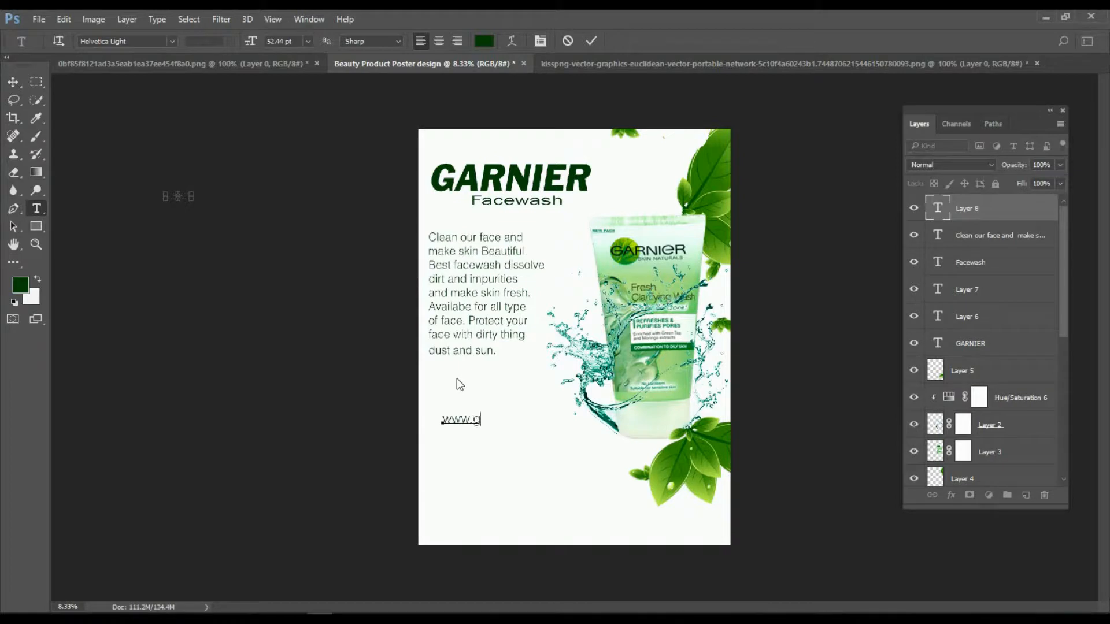
type("arnicr.coom")
left_click(12, 81)
left_click_drag(521, 426, 502, 530)
Place the Garnier logo image in the poster, scale it to about 17%, and move it to the poster's upper-left corner.
key("ctrl+Tab")
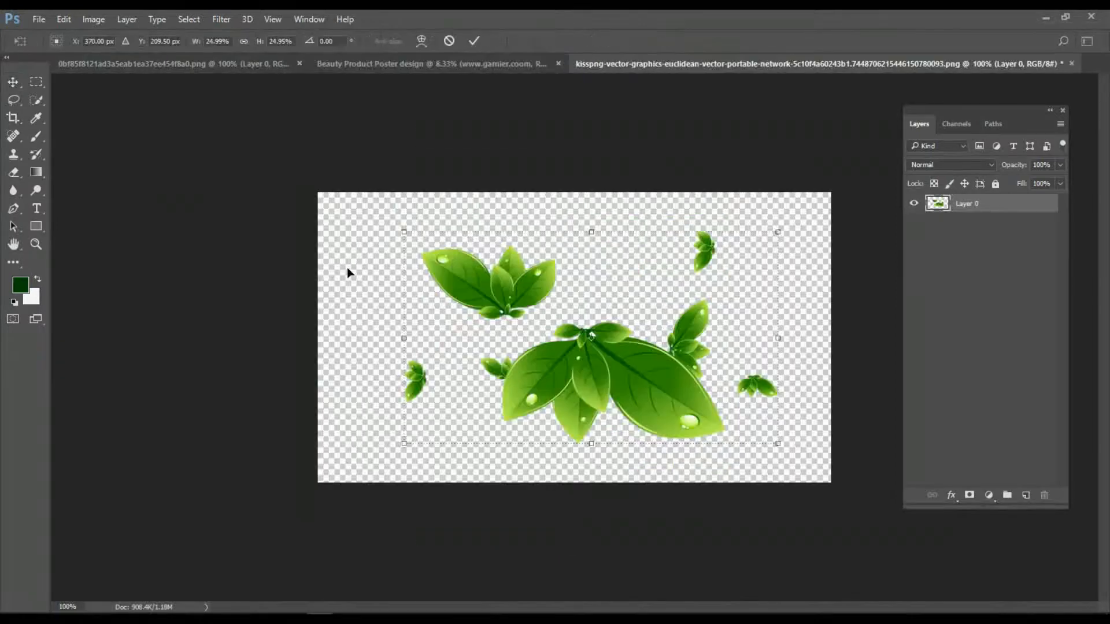
left_click_drag(465, 343, 546, 399)
left_click(475, 41)
left_click(486, 422)
left_click_drag(475, 427, 522, 469)
left_click_drag(596, 440, 548, 456)
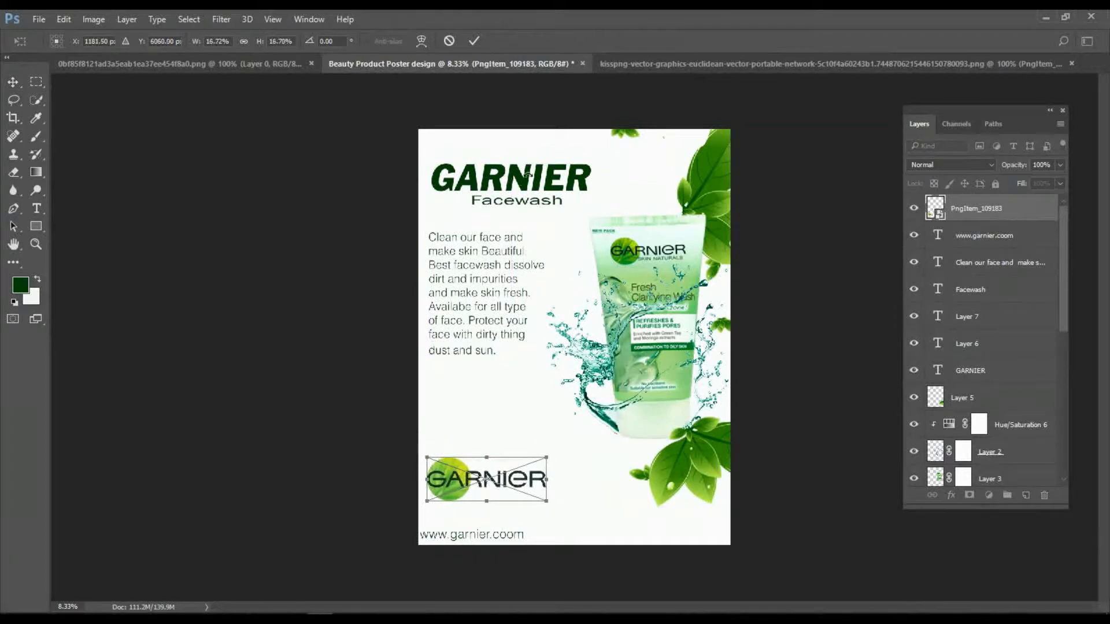
left_click_drag(482, 488, 482, 167)
left_click(474, 40)
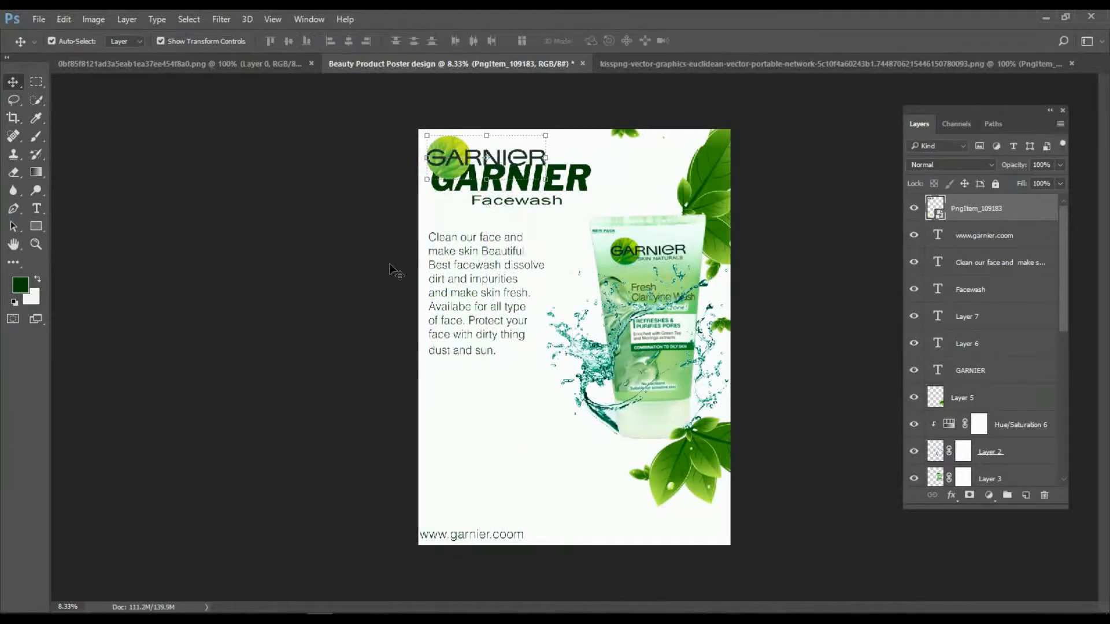
Move the paragraph down to leave room above it for the title.
left_click(462, 285)
left_click_drag(463, 285, 461, 310)
left_click_drag(463, 318, 464, 336)
left_click(426, 265)
Move the GARNIER title to just above the paragraph and shrink it to about the paragraph's width.
left_click_drag(512, 184, 502, 231)
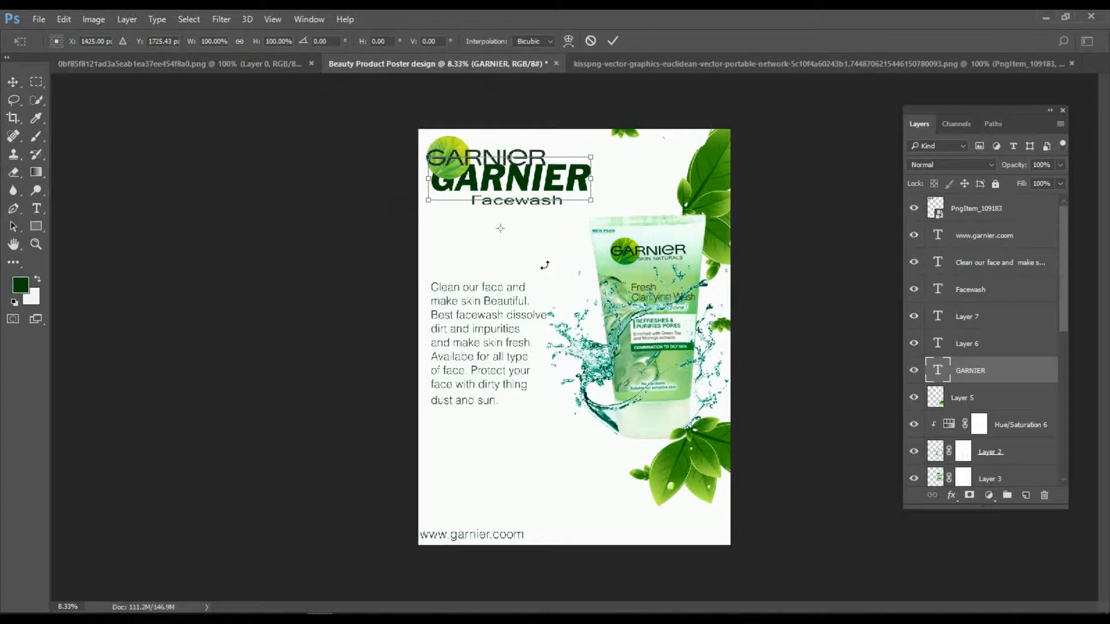
left_click_drag(527, 181, 518, 281)
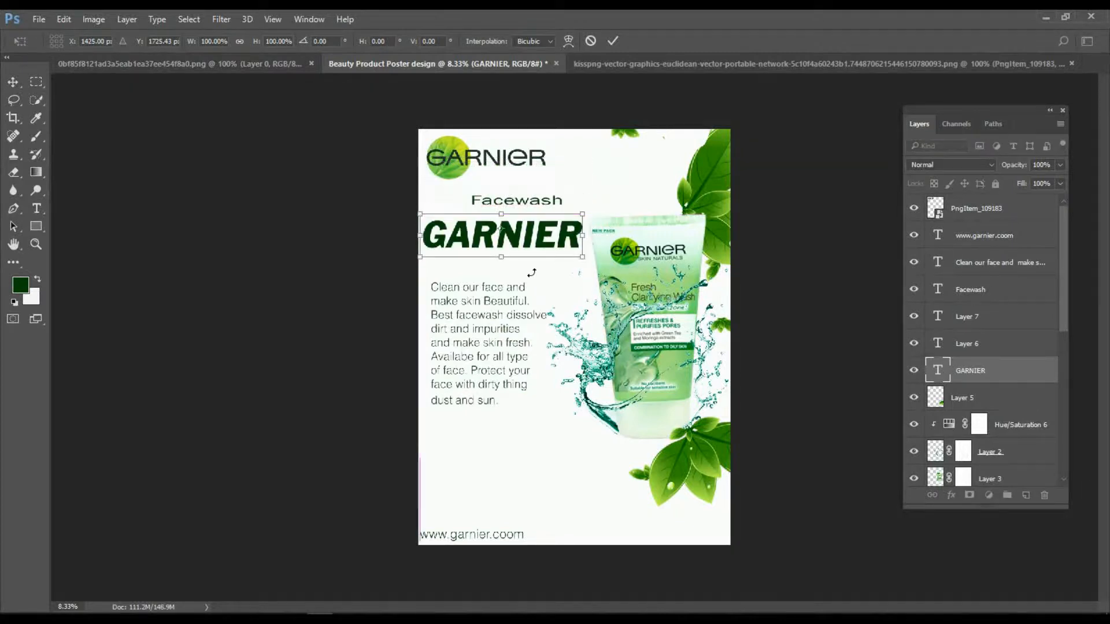
key("Right")
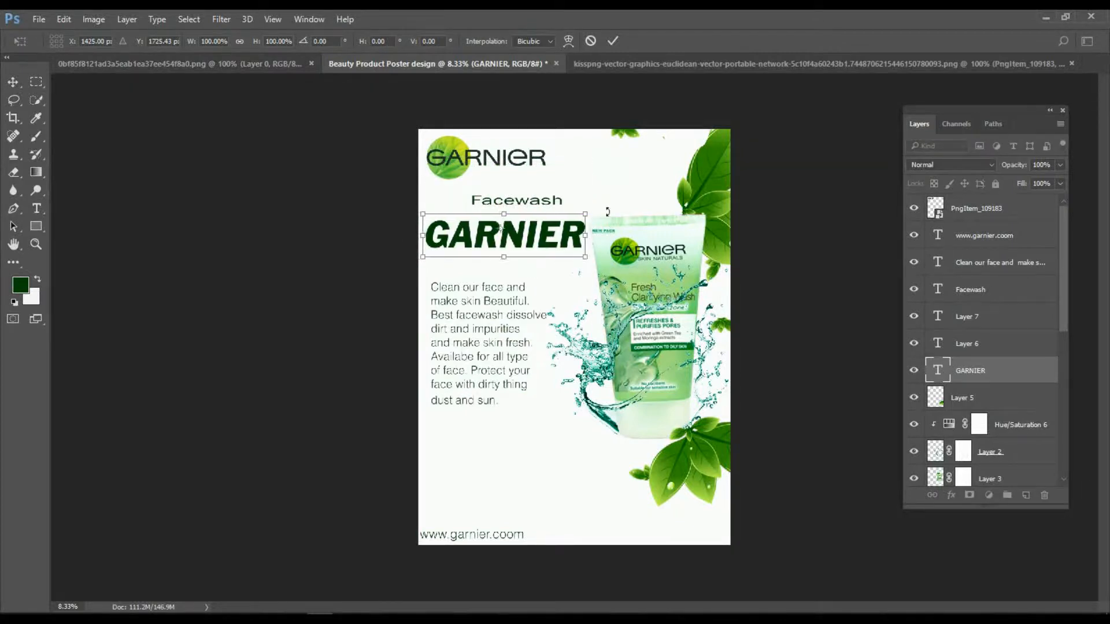
left_click_drag(587, 211, 546, 229)
left_click(612, 41)
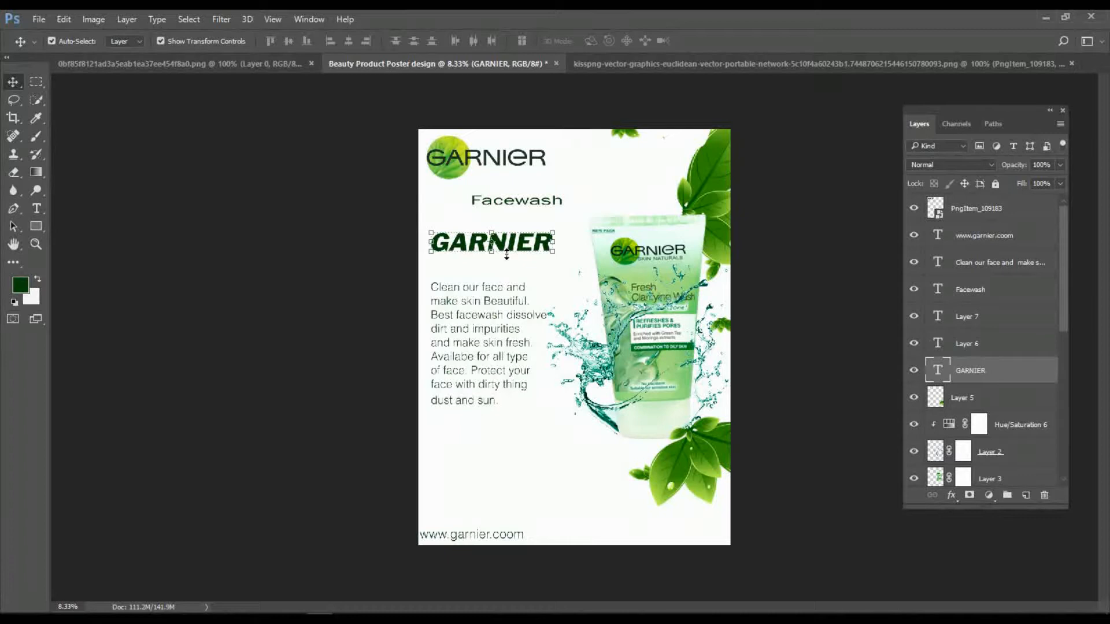
Move the "Facewash" text between the GARNIER title and the paragraph.
left_click(525, 277)
left_click_drag(540, 203, 516, 266)
left_click(373, 454)
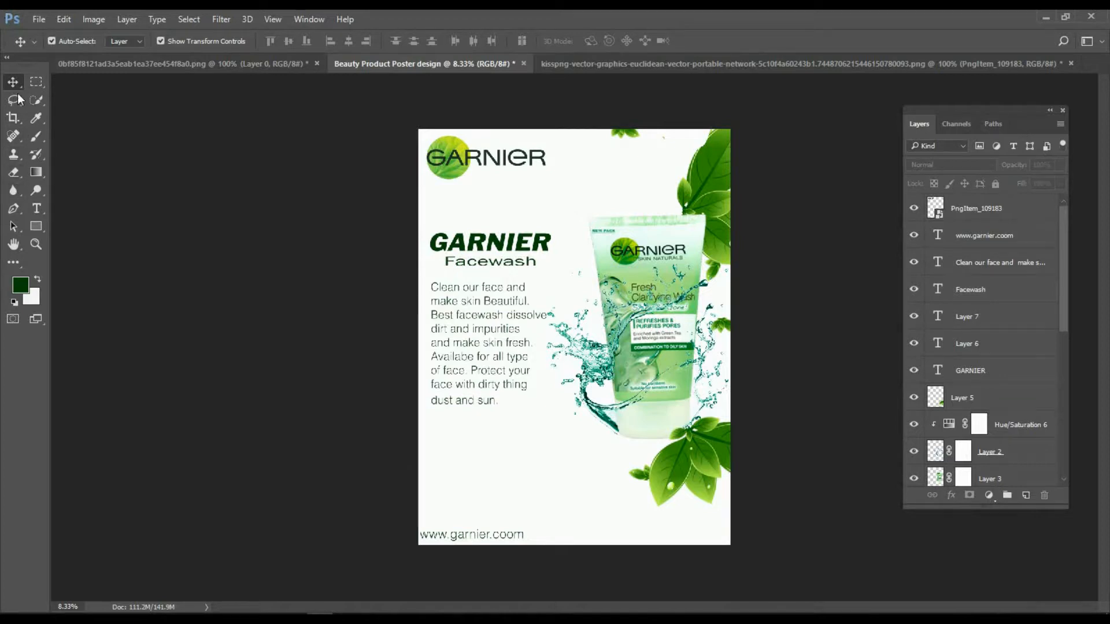
left_click(13, 208)
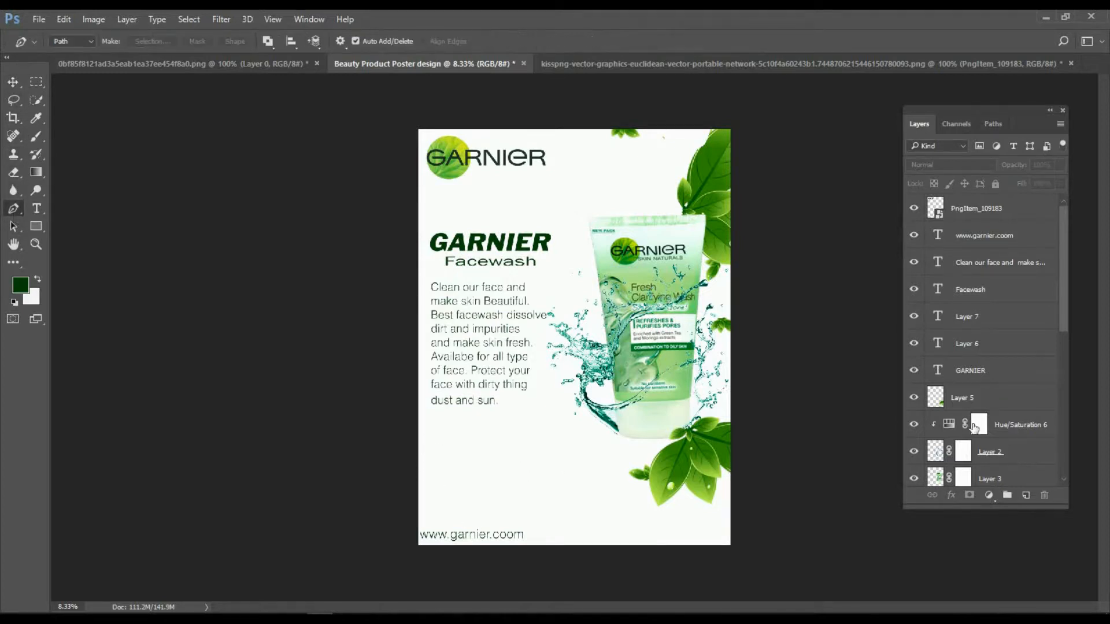
left_click(1027, 496)
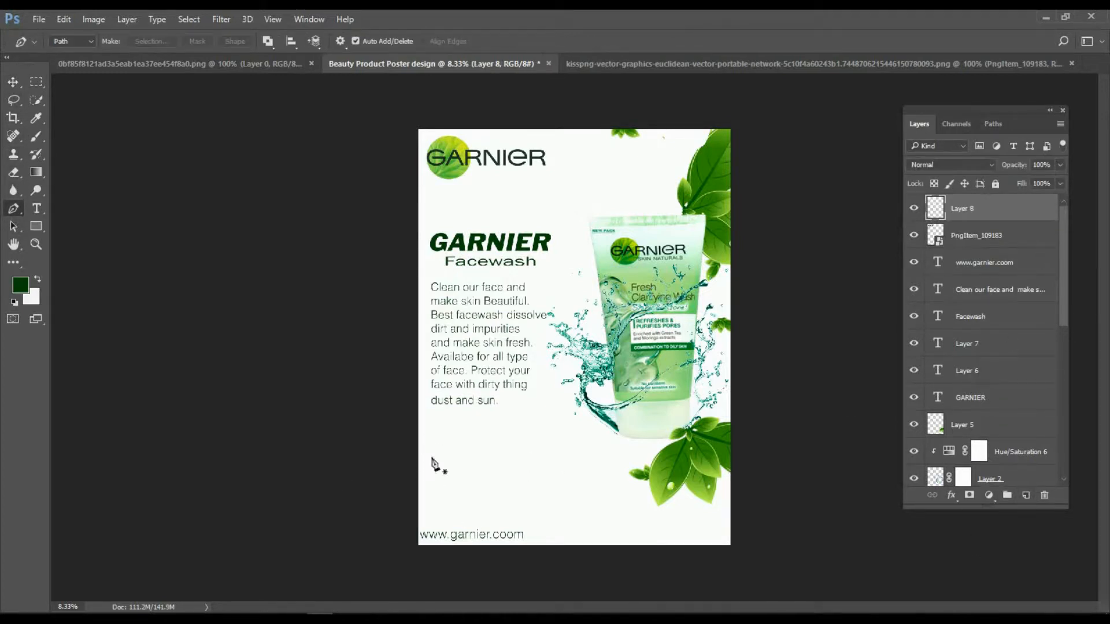
left_click(418, 424)
left_click_drag(607, 514, 661, 601)
left_click_drag(729, 503, 800, 567)
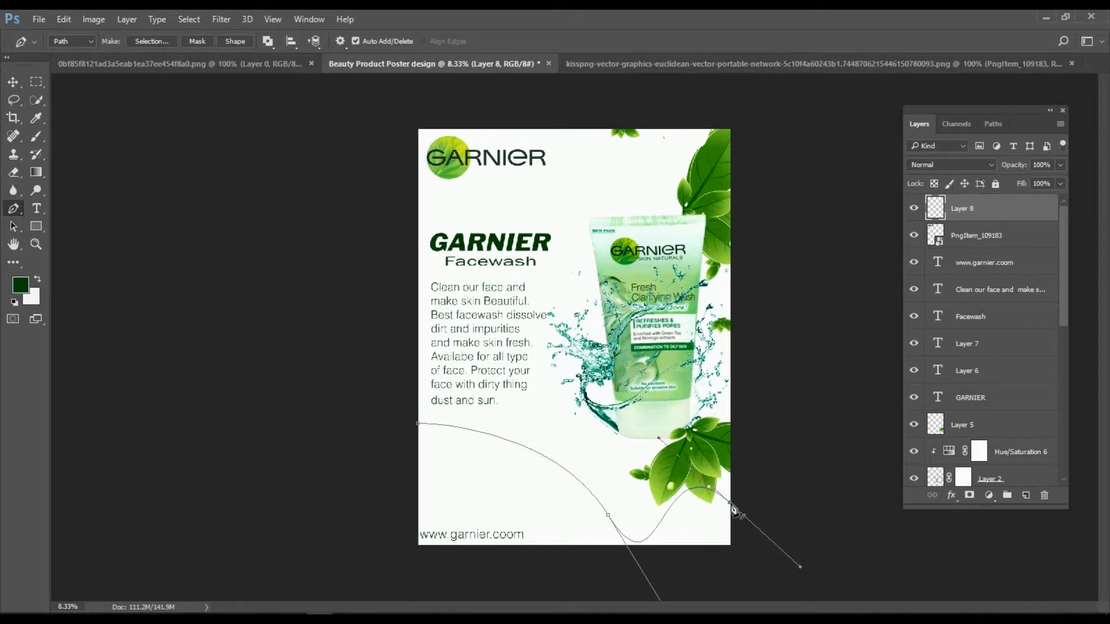
left_click(92, 41)
left_click(65, 51)
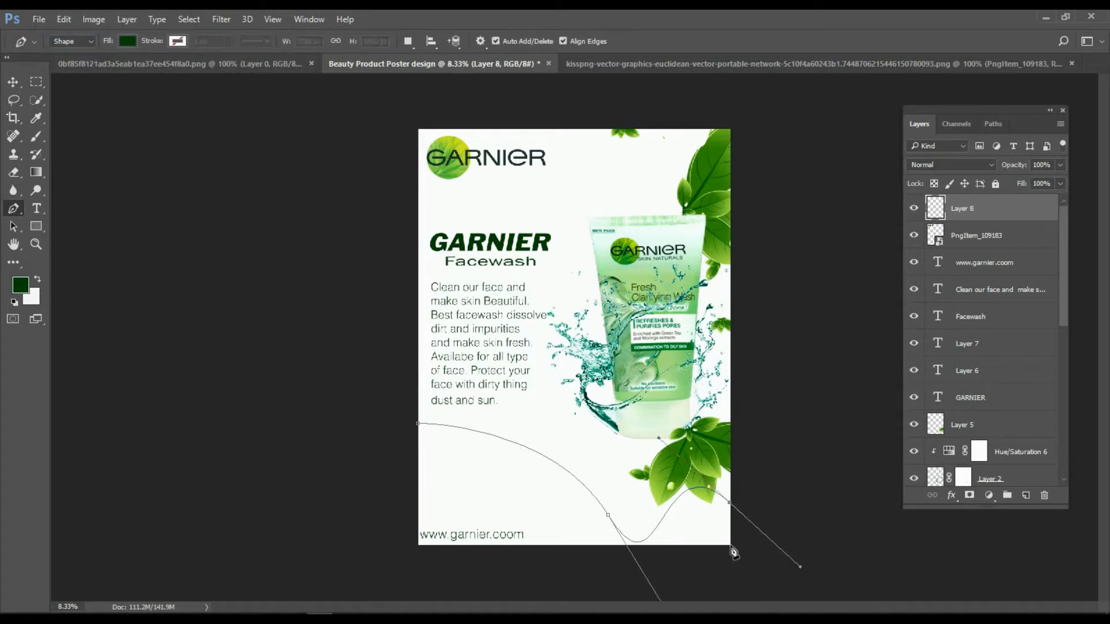
key("Delete")
key("Delete")
Draw a closed dark green wave shape with the Pen tool in Shape mode, filling the poster's lower part from edge to edge.
left_click(81, 41)
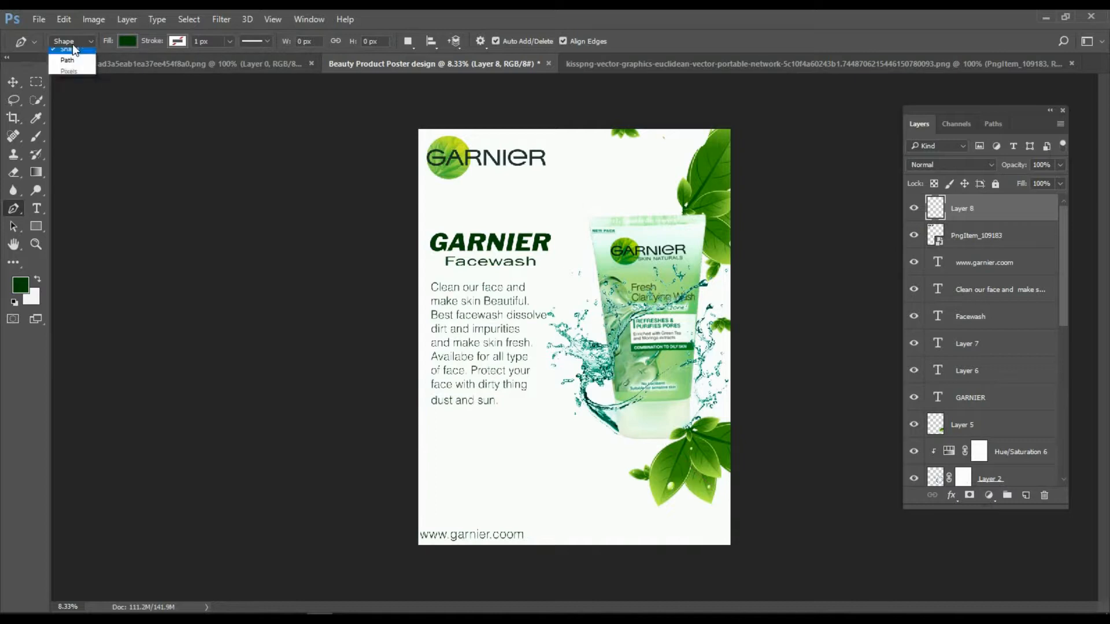
left_click(76, 47)
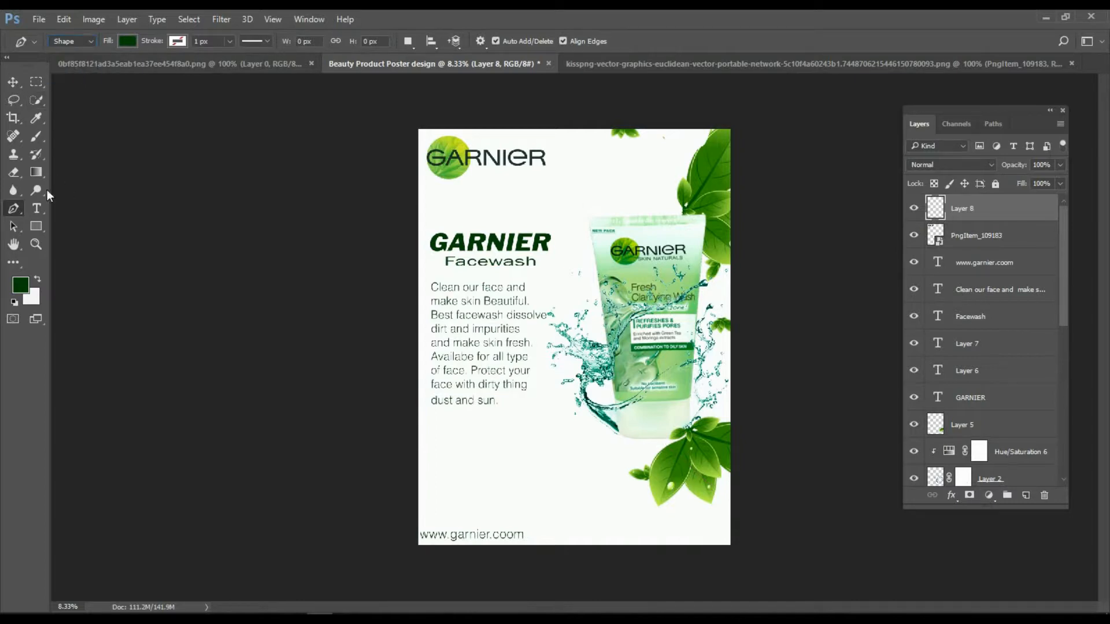
left_click(418, 419)
left_click_drag(619, 487, 724, 572)
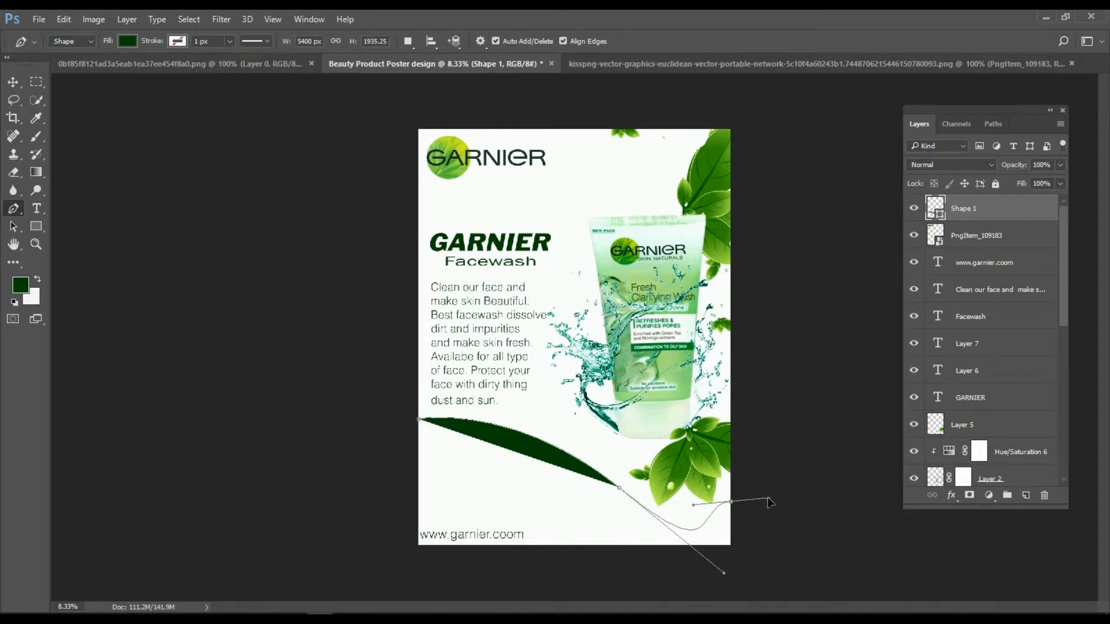
left_click_drag(731, 502, 771, 503)
left_click(731, 545)
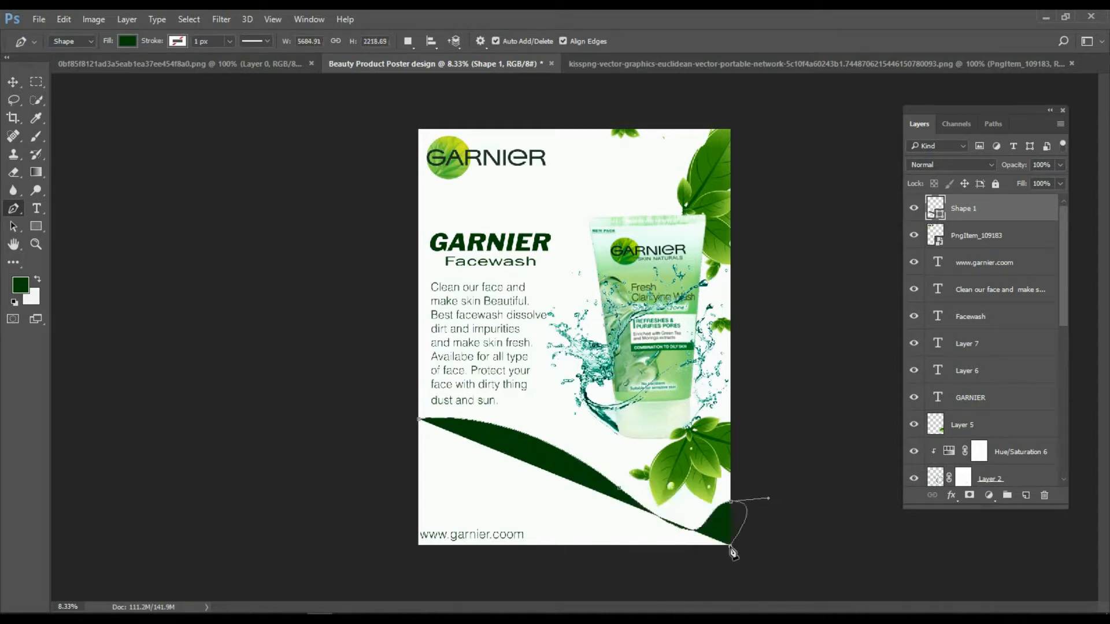
left_click(419, 546)
left_click(420, 421)
key("v")
left_click(193, 238)
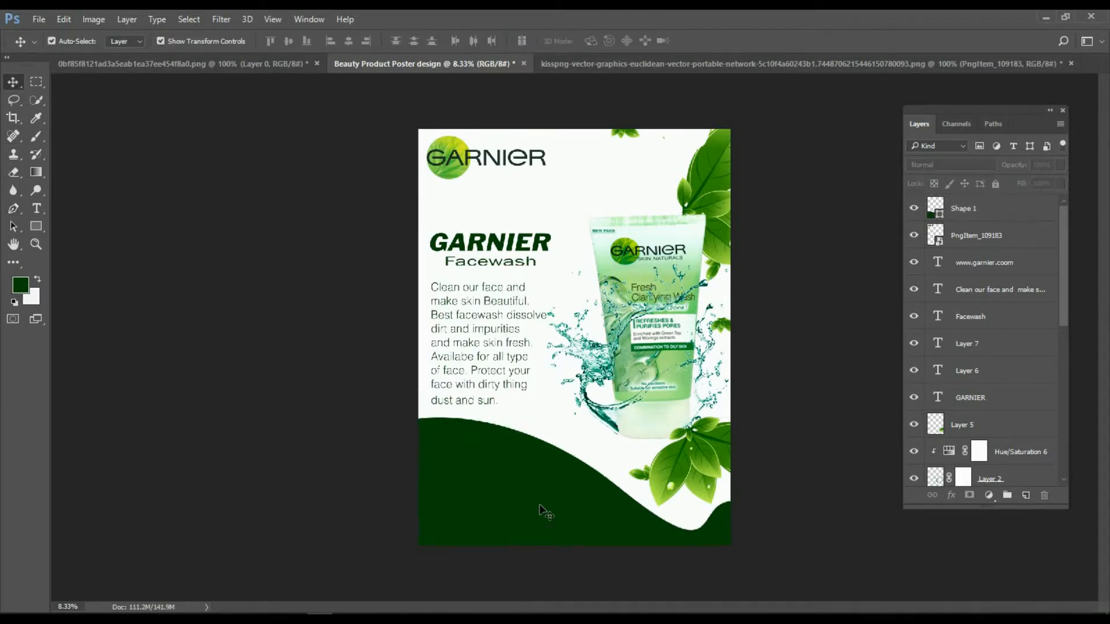
Move the web address out from under the green wave and realign the wave with the poster's bottom and side edges.
left_click_drag(540, 506, 381, 572)
left_click_drag(480, 533, 463, 420)
left_click_drag(435, 547, 588, 490)
key("shift+Right")
key("shift+Right")
key("shift+Up")
key("shift+Up")
key("shift+Up")
key("shift+Right")
key("shift+Right")
key("shift+Right")
key("shift+Right")
key("shift+Right")
key("shift+Right")
key("shift+Right")
key("shift+Right")
key("shift+Right")
key("shift+Right")
key("shift+Right")
key("shift+Right")
key("shift+Right")
key("shift+Right")
key("shift+Right")
key("shift+Right")
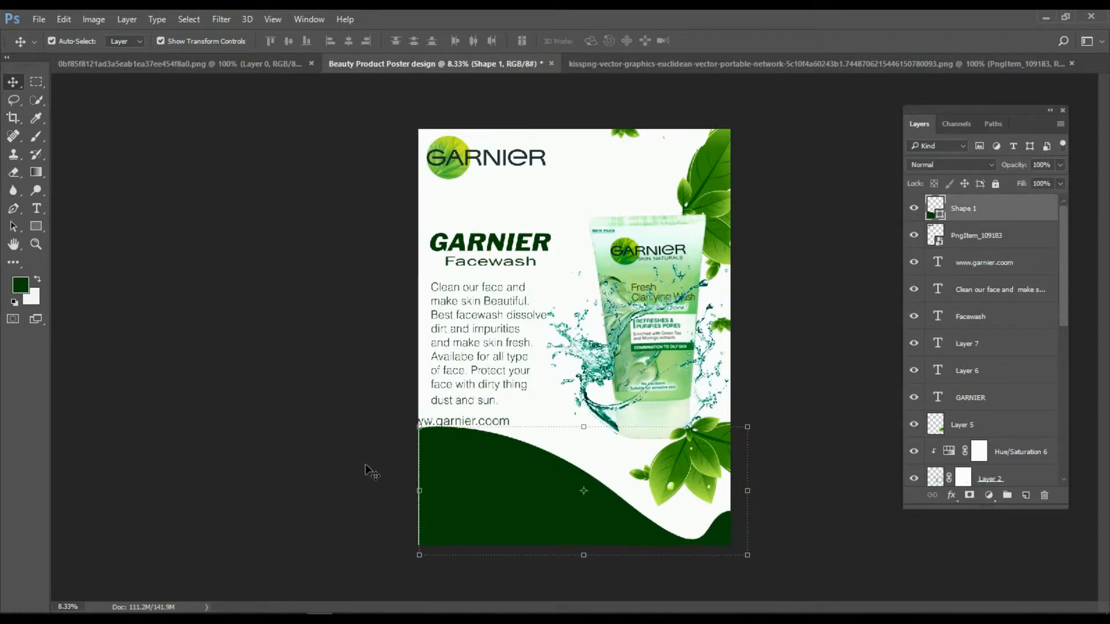
left_click(367, 467)
Move the web address back near the poster's lower-left corner and bring its layer above the green wave.
left_click_drag(483, 423, 488, 528)
left_click(488, 528)
left_click(998, 238)
left_click_drag(994, 276, 992, 211)
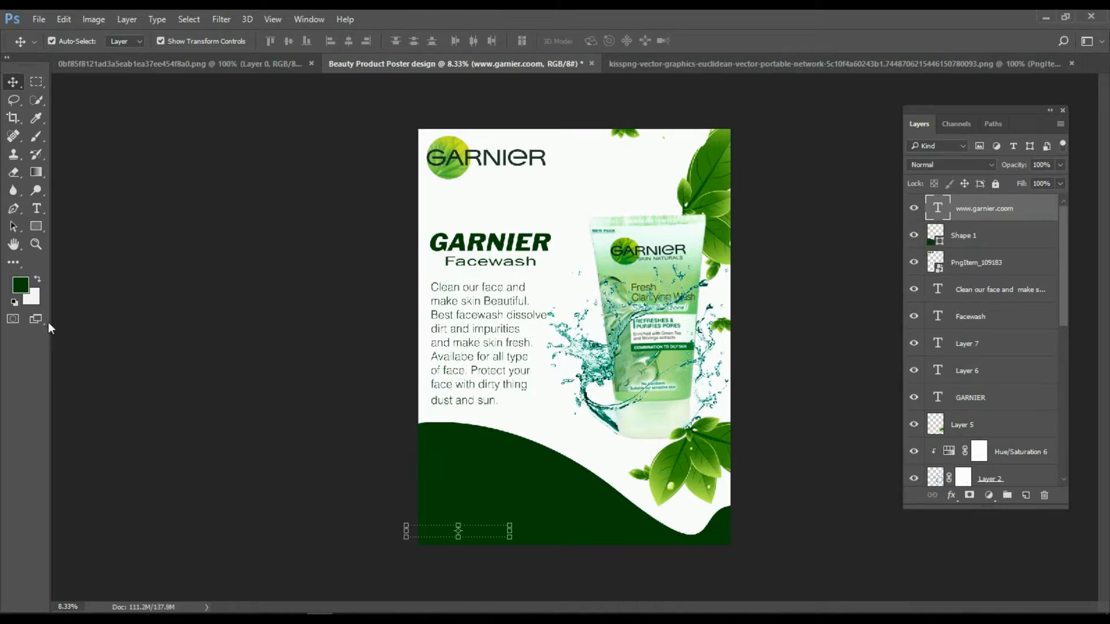
Colour the web address white and nudge it right and down to sit fully inside the wave's lower-left corner.
key("shift+Right")
key("shift+Right")
key("shift+Right")
key("shift+Right")
key("shift+Right")
key("shift+Right")
key("shift+Right")
key("shift+Right")
key("shift+Right")
key("shift+Right")
key("shift+Right")
key("shift+Right")
key("shift+Right")
key("shift+Right")
key("shift+Right")
key("shift+Right")
key("shift+Right")
key("shift+Right")
key("shift+Right")
key("shift+Right")
key("shift+Down")
key("shift+Down")
key("shift+Down")
key("shift+Down")
key("shift+Down")
key("shift+Down")
key("shift+Down")
left_click(548, 559)
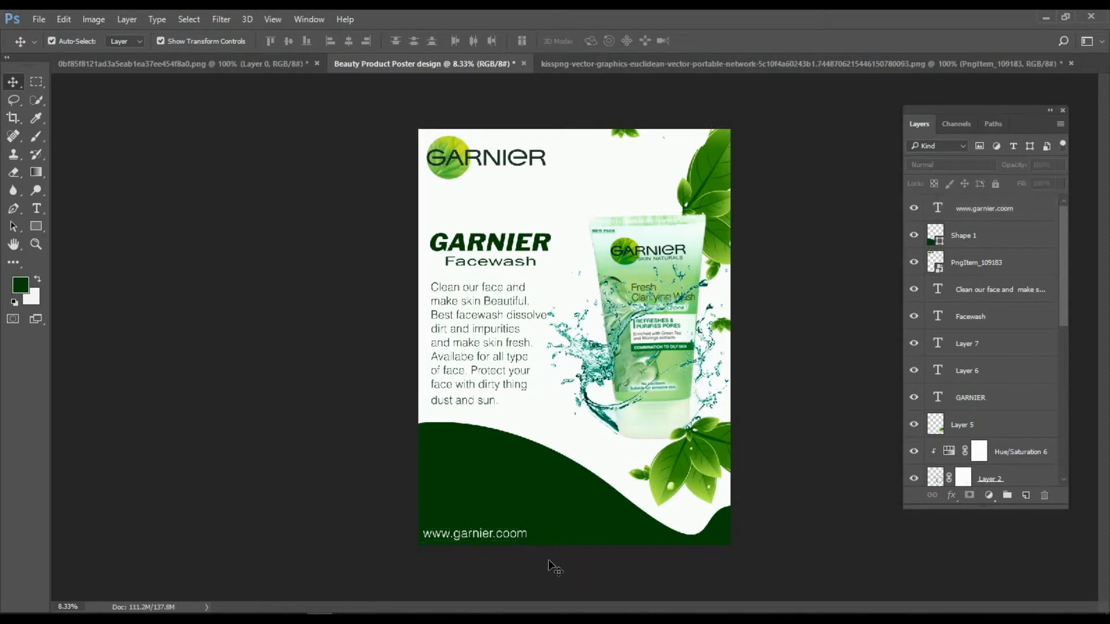
Place a second Garnier logo image in the poster, scale it to about 31%, and position it on the green wave above the web address.
left_click(588, 65)
left_click_drag(525, 313, 332, 184)
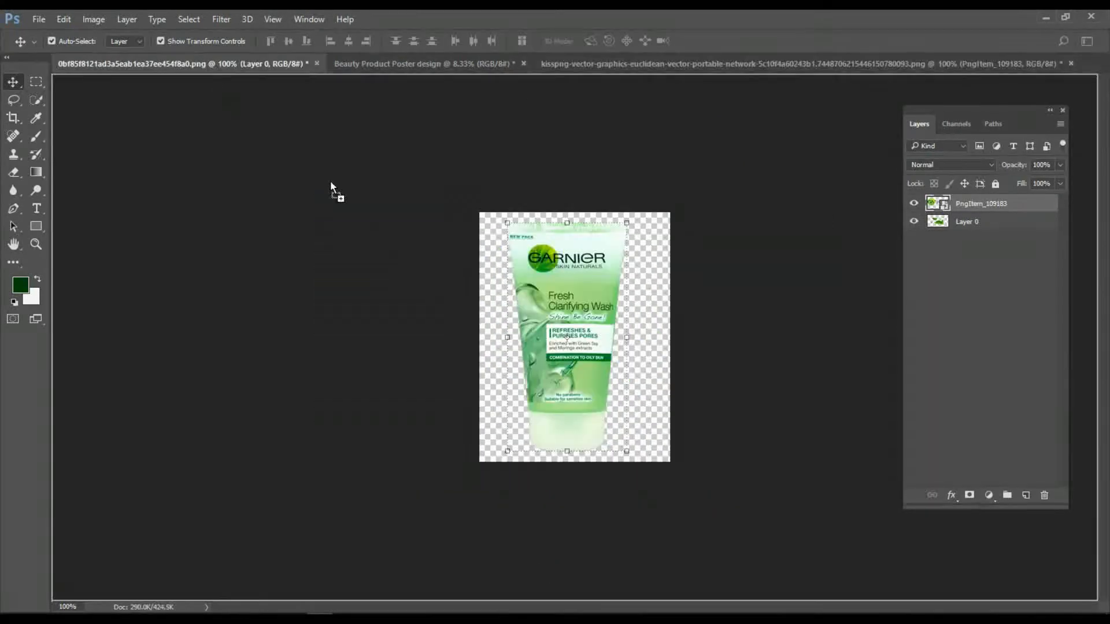
left_click_drag(416, 85, 733, 426)
left_click_drag(592, 467, 481, 485)
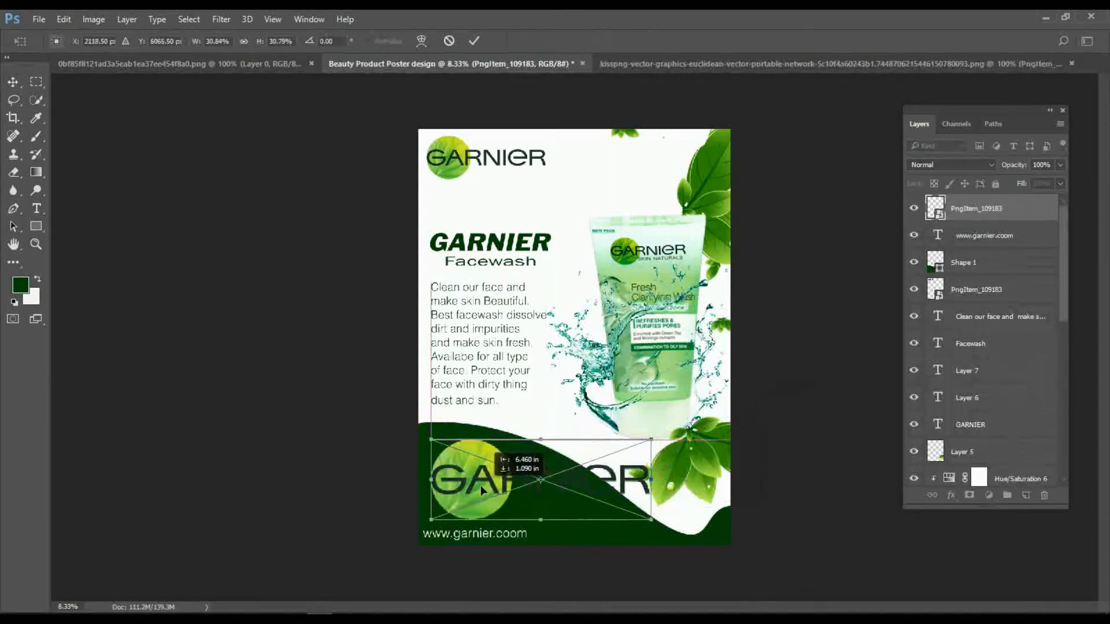
left_click(471, 36)
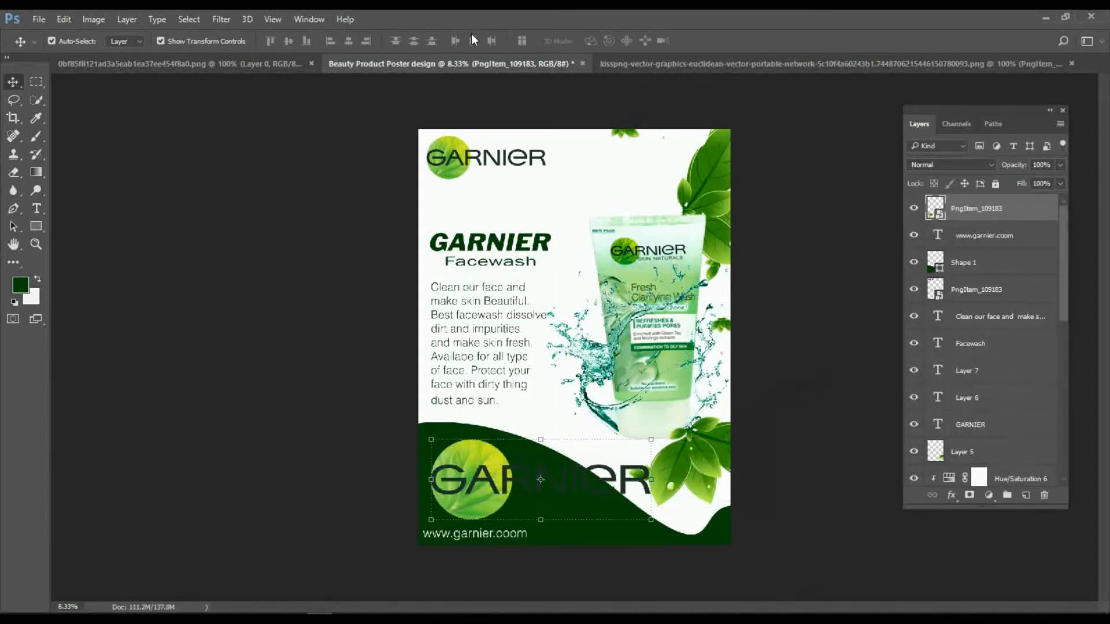
Rasterize the large lower logo and erase the part of its lettering that extends beyond the green circle.
left_click(13, 172)
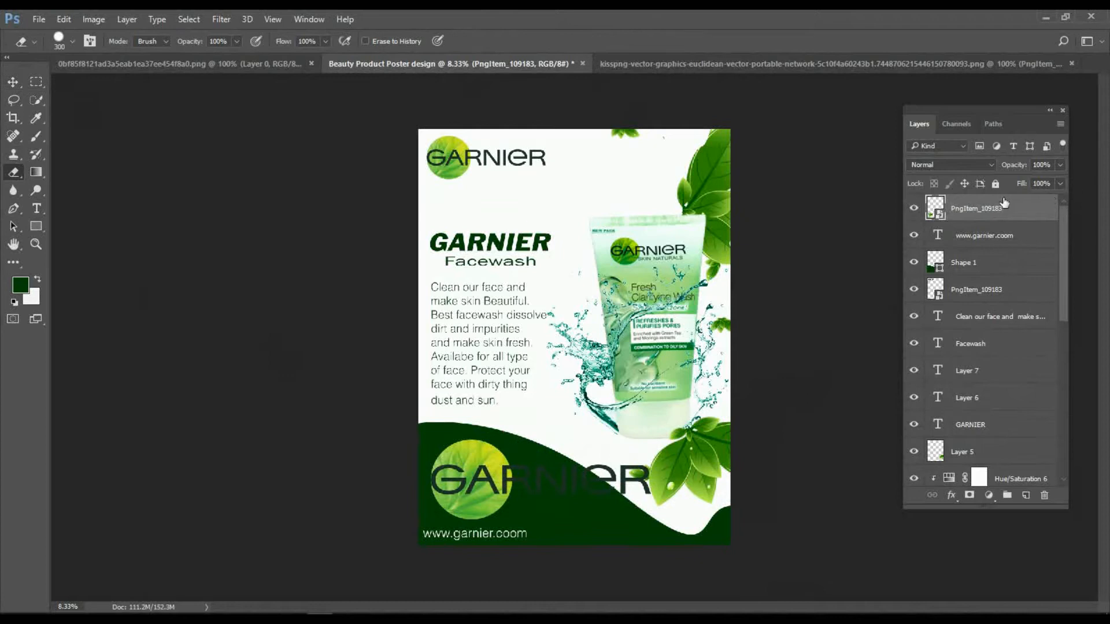
left_click(547, 484)
left_click(531, 259)
mouse_move(541, 476)
left_mouse_down()
mouse_move(528, 482)
mouse_move(590, 491)
mouse_move(636, 481)
left_mouse_up()
key("ctrl+z")
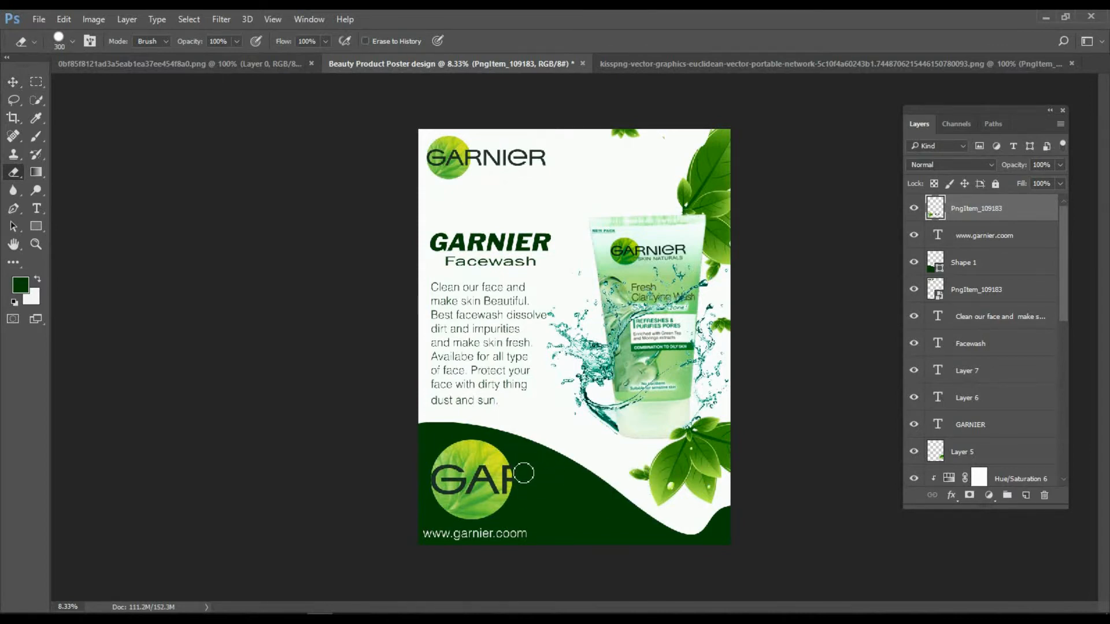
left_click(13, 81)
left_click(227, 256)
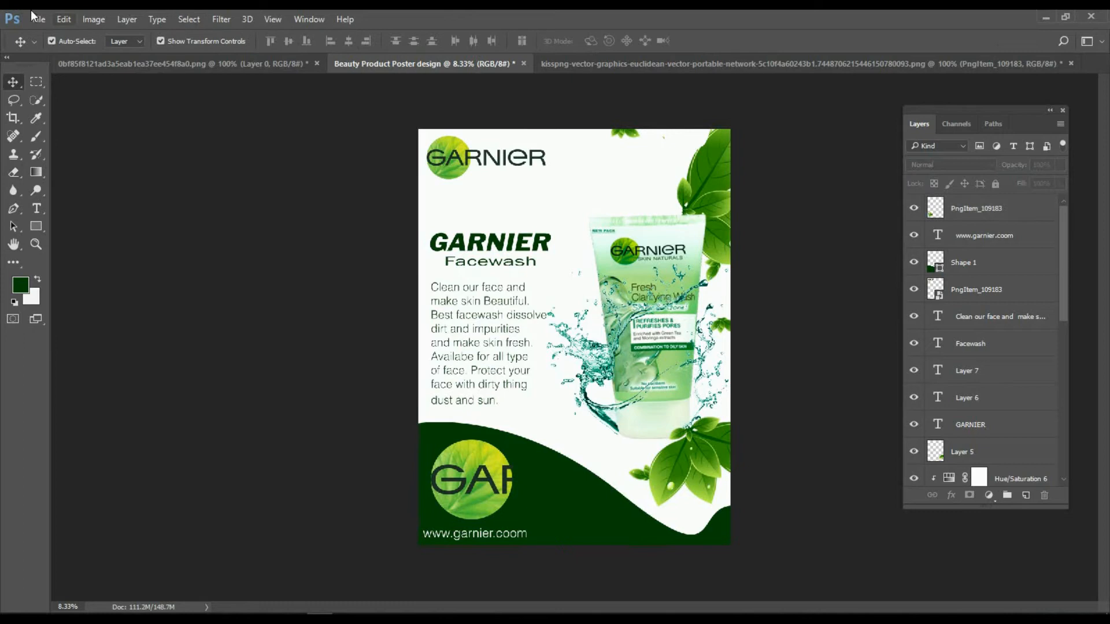
Export the finished poster as a PNG with Quick Export.
left_click(39, 19)
mouse_move(145, 218)
left_click(283, 219)
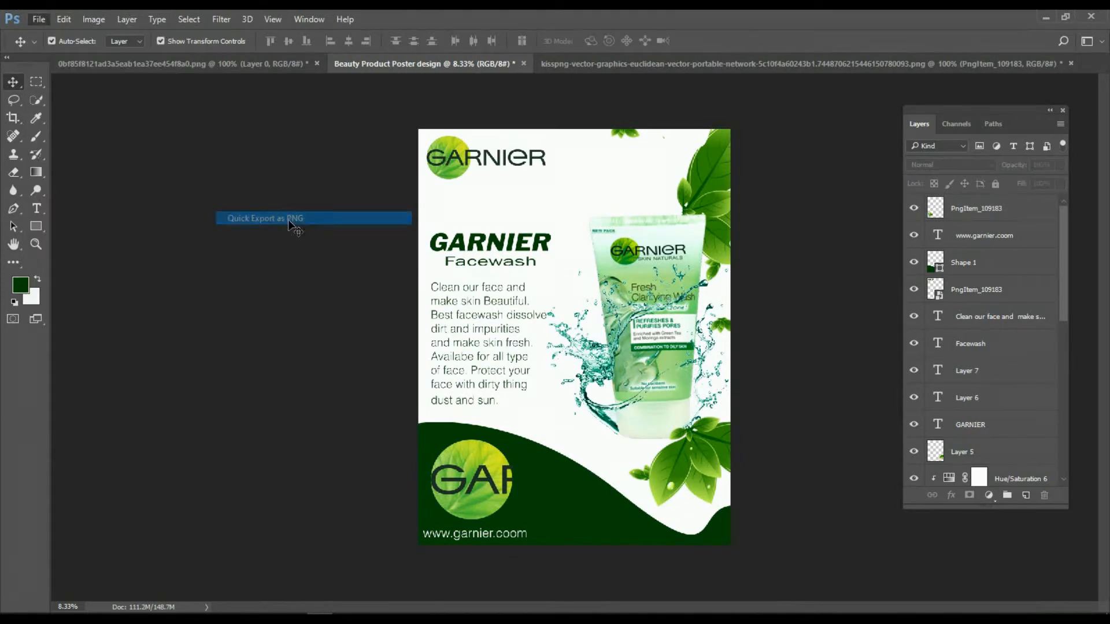